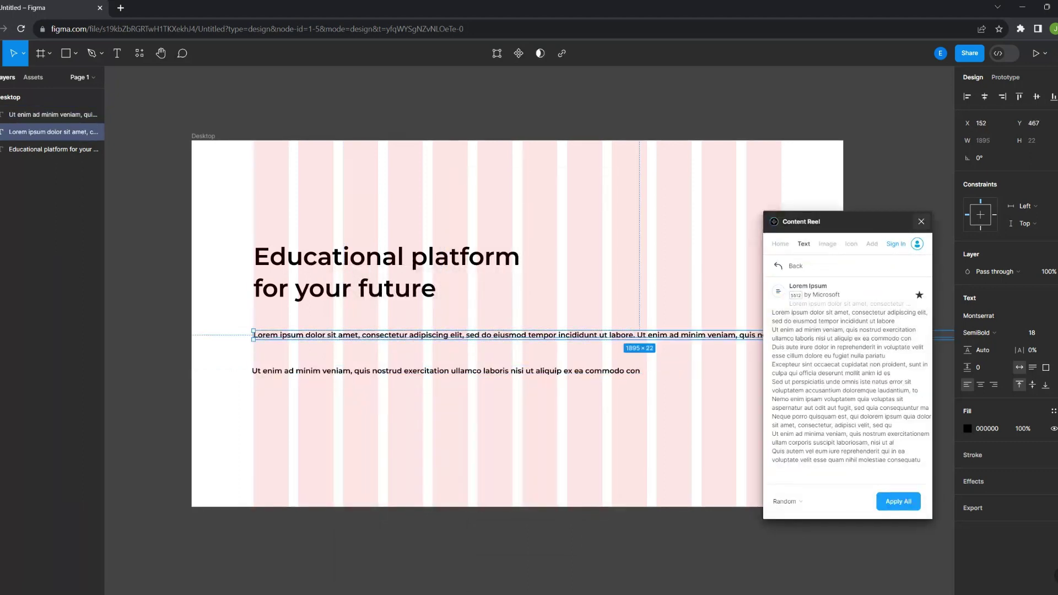
Set the hero paragraph's line height to 25 and draw a button rectangle below it
{"action": "type", "text": "25"}
{"action": "key", "text": "Return"}
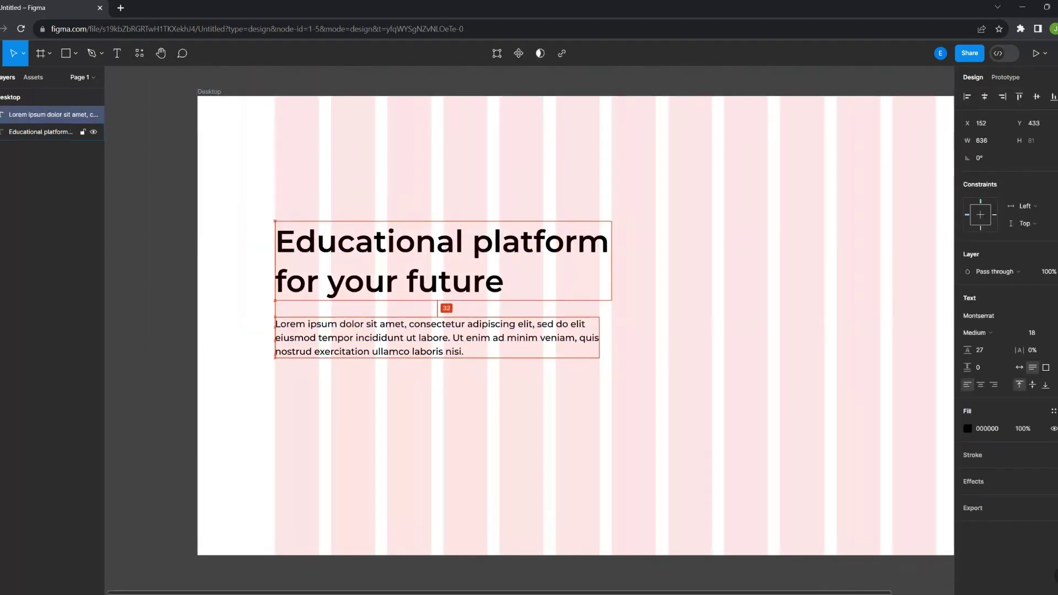
{"action": "key", "text": "r"}
{"action": "left_click_drag", "start_coordinate": [275, 398], "coordinate": [395, 429]}
{"action": "type", "text": "Get Started"}
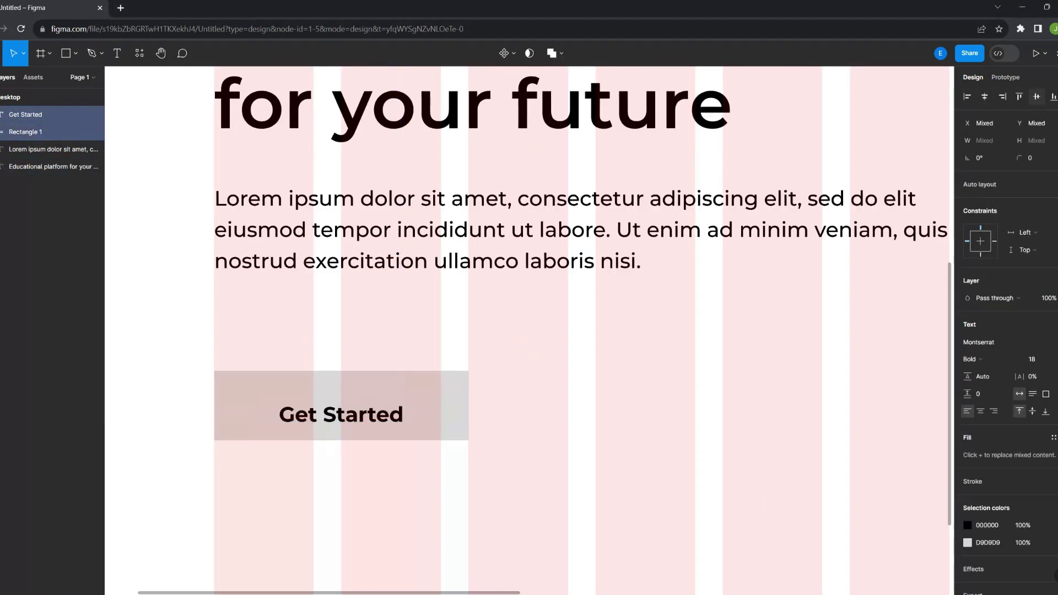
Group the 'Get Started' label with its rectangle, then group all the hero content
{"action": "left_click", "coordinate": [24, 132], "text": "shift"}
{"action": "key", "text": "ctrl+g"}
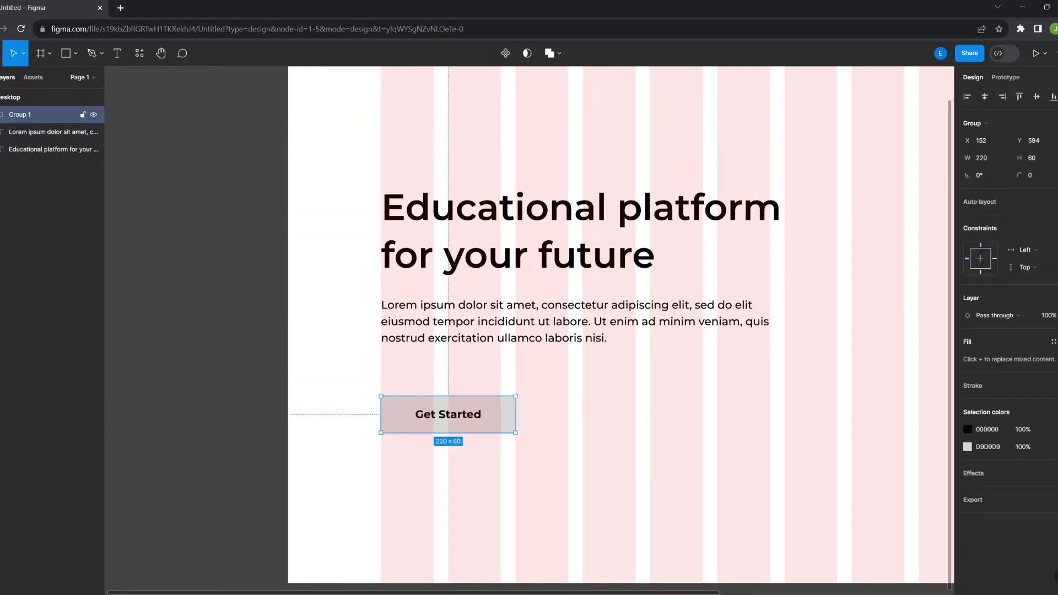
{"action": "key", "text": "ctrl+a"}
{"action": "key", "text": "ctrl+g"}
Draw the square logo box and add 'IT' and 'School' text beside it
{"action": "scroll", "coordinate": [303, 192], "scroll_direction": "up", "scroll_amount": 5}
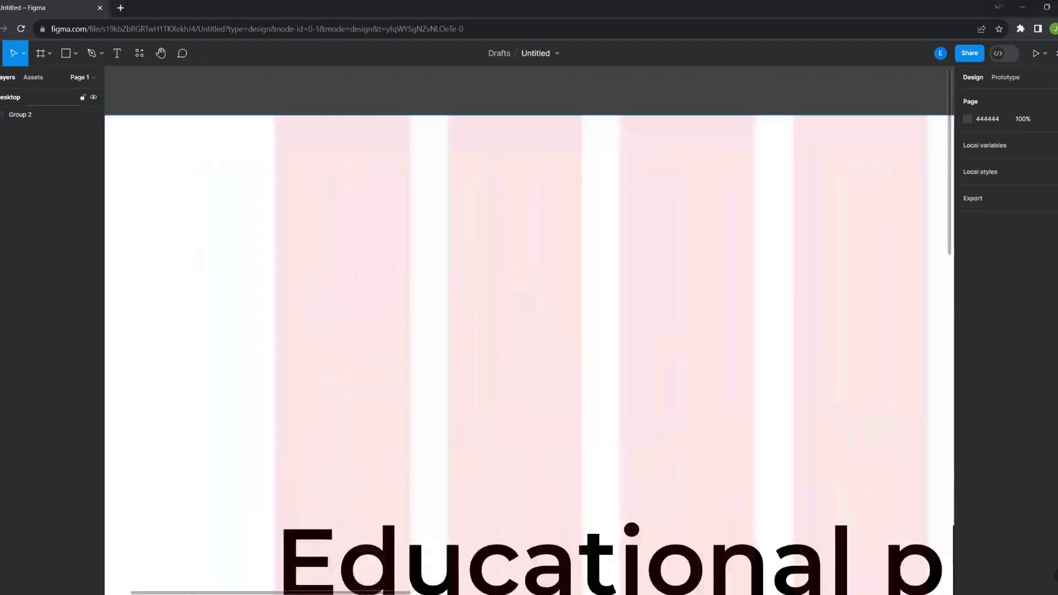
{"action": "key", "text": "r"}
{"action": "left_click_drag", "start_coordinate": [323, 197], "coordinate": [403, 275]}
{"action": "key", "text": "t"}
{"action": "left_click", "coordinate": [447, 220]}
{"action": "type", "text": "School"}
{"action": "key", "text": "ctrl+a"}
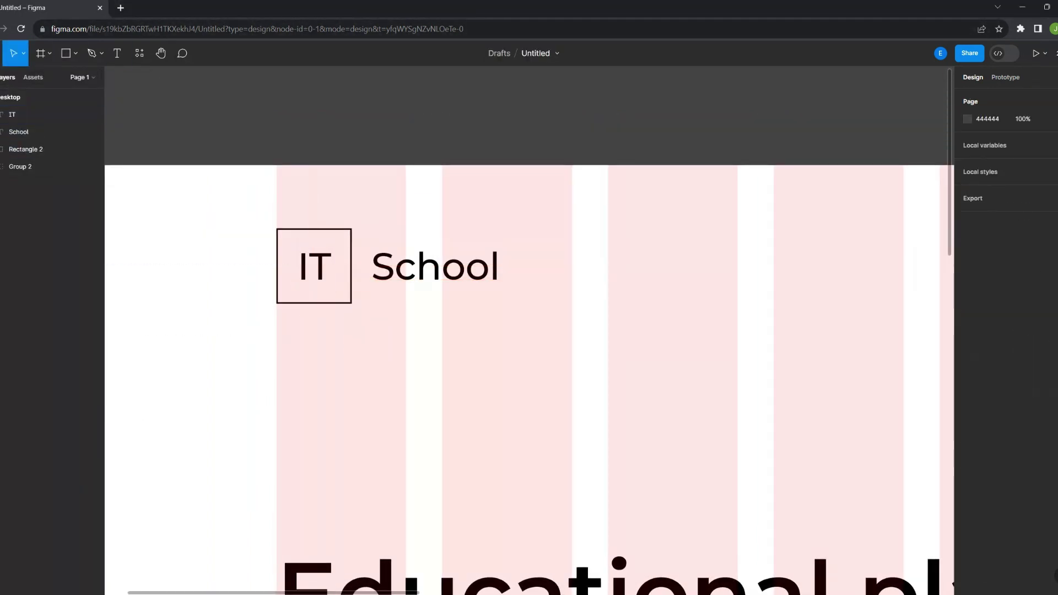
{"action": "left_click", "coordinate": [22, 114]}
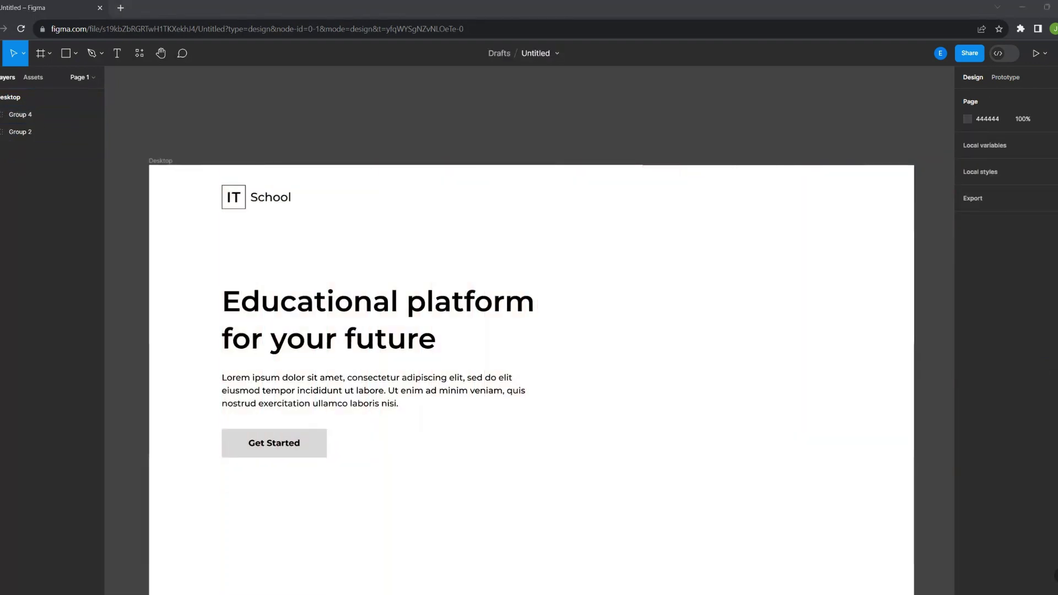
Add the Home-to-Contact navigation links and a bold 'My Account' button label
{"action": "key", "text": "t"}
{"action": "left_click", "coordinate": [466, 221]}
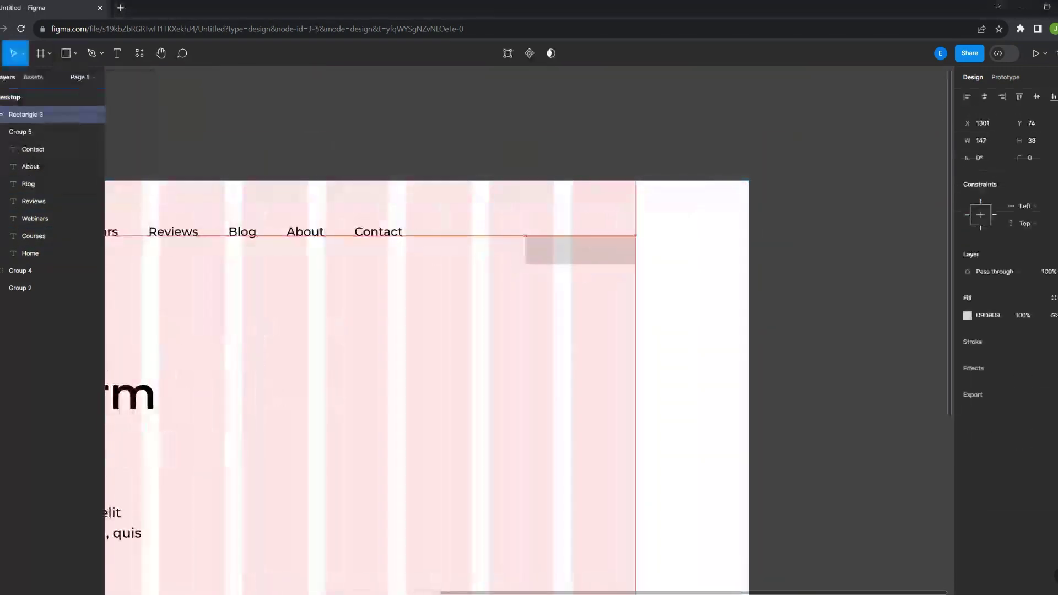
{"action": "type", "text": "nt"}
{"action": "key", "text": "ctrl+a"}
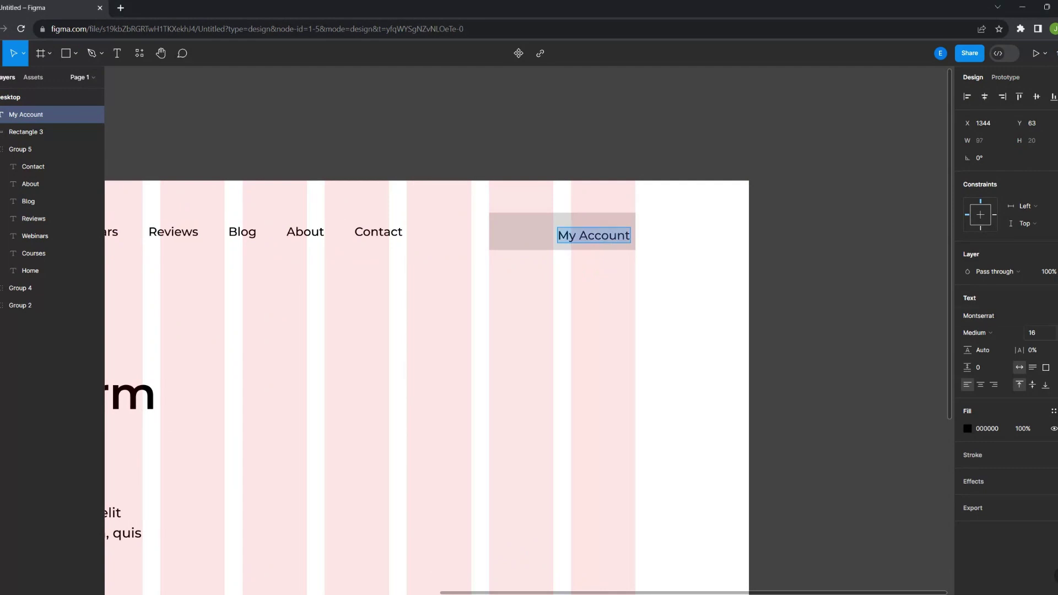
{"action": "key", "text": "ctrl+b"}
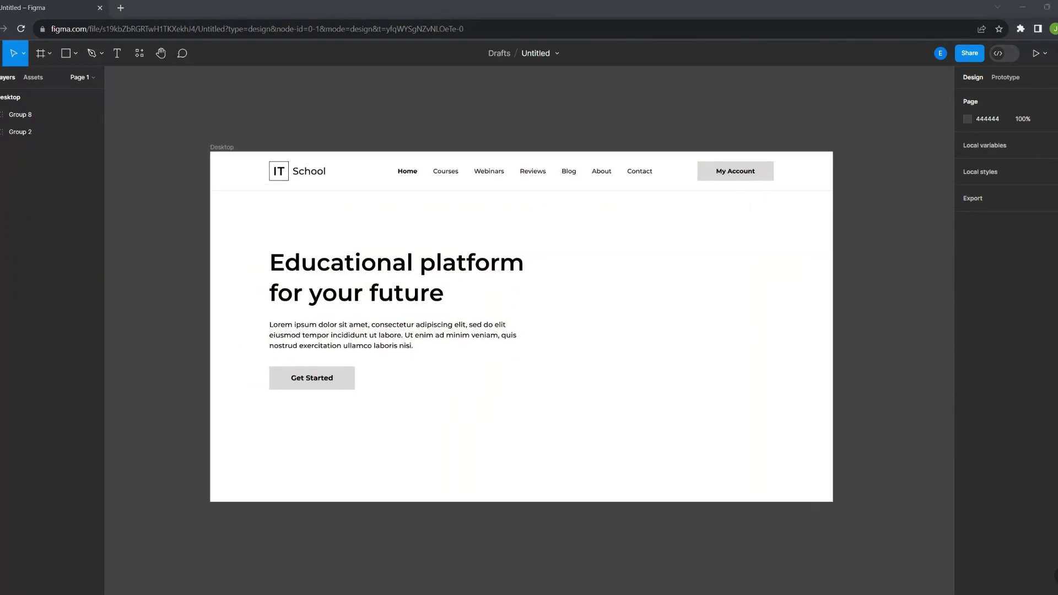
Make the headline 10006D navy and save that colour as the 'Title' style
{"action": "key", "text": "Return"}
{"action": "left_click", "coordinate": [1053, 411]}
{"action": "left_click", "coordinate": [926, 367]}
{"action": "type", "text": "Title"}
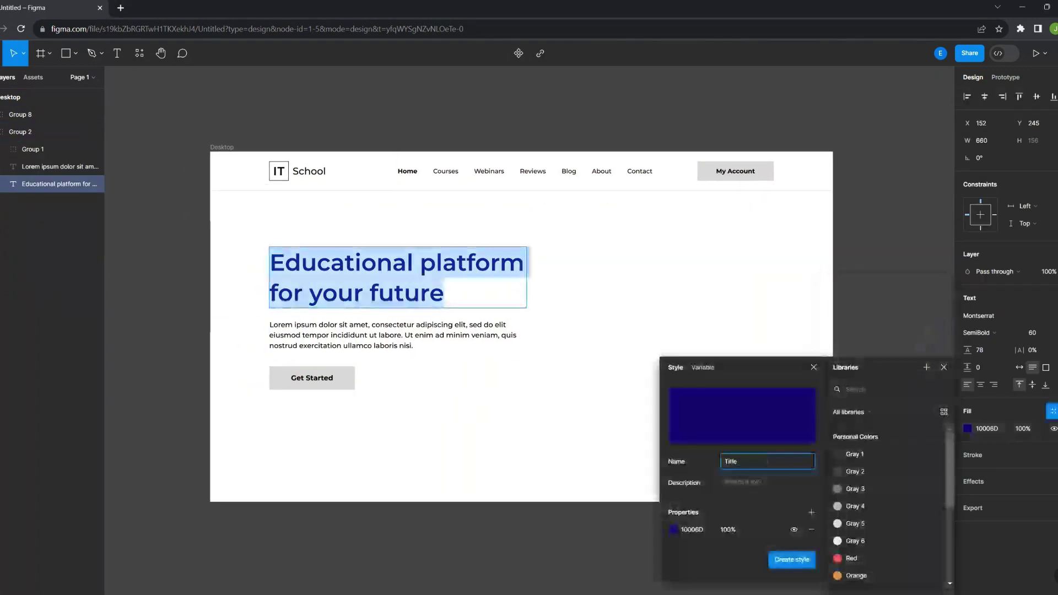
{"action": "key", "text": "Return"}
Recolour the paragraph and give Get Started a purple-to-magenta linear gradient
{"action": "left_click", "coordinate": [392, 335]}
{"action": "left_click", "coordinate": [967, 429]}
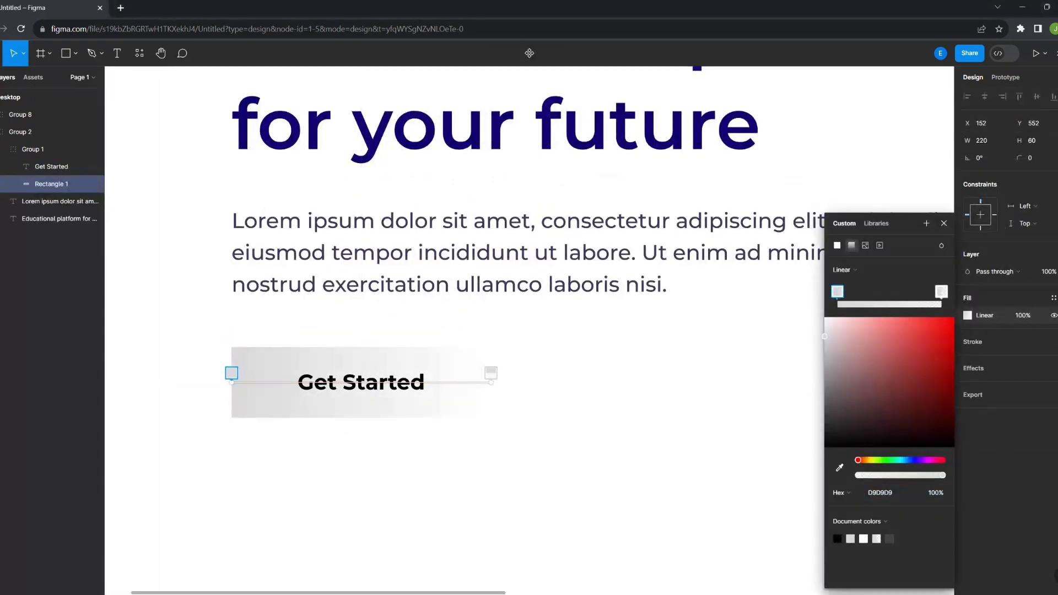
{"action": "left_click_drag", "start_coordinate": [858, 460], "coordinate": [922, 460]}
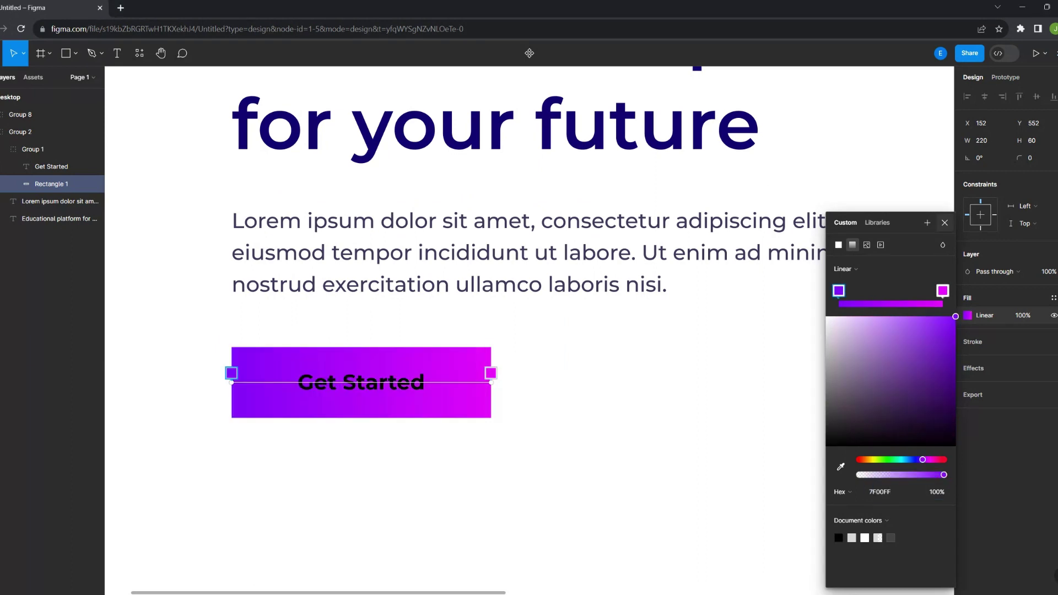
Save the button gradient as the 'Gradient color' style
{"action": "left_click", "coordinate": [1053, 297]}
{"action": "left_click", "coordinate": [926, 299]}
{"action": "type", "text": "Gradient Color"}
{"action": "key", "text": "Return"}
{"action": "key", "text": "Escape"}
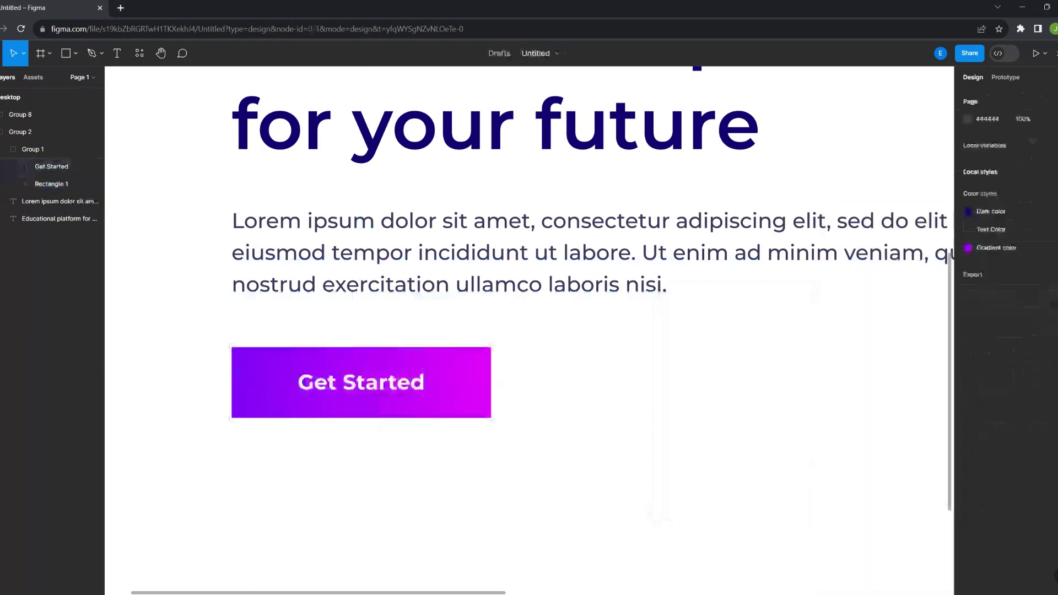
{"action": "key", "text": "shift+1"}
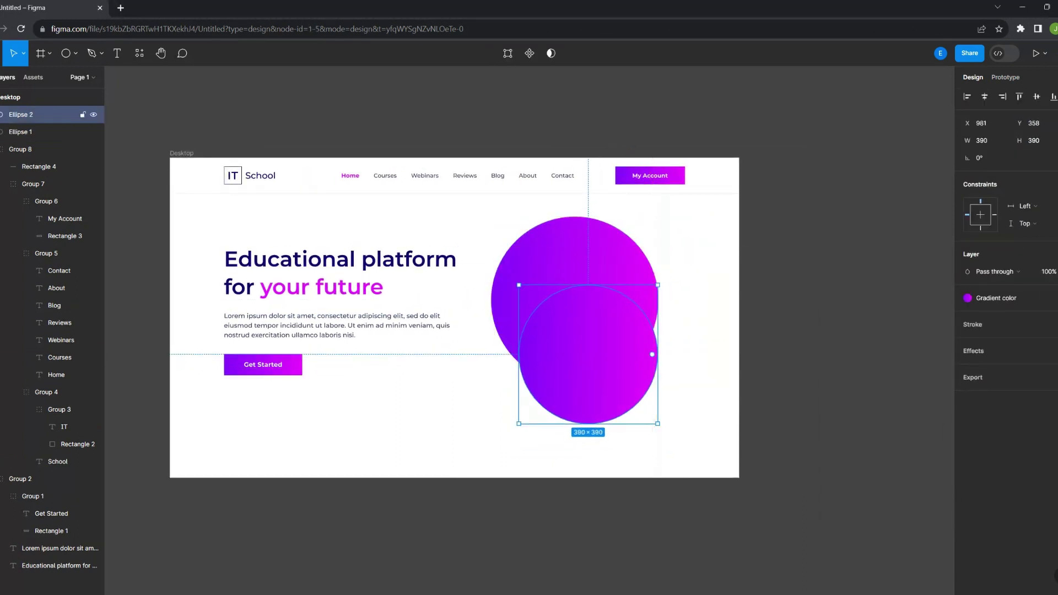
Group the two gradient circles and nudge the group slightly right and down
{"action": "key", "text": "ctrl+g"}
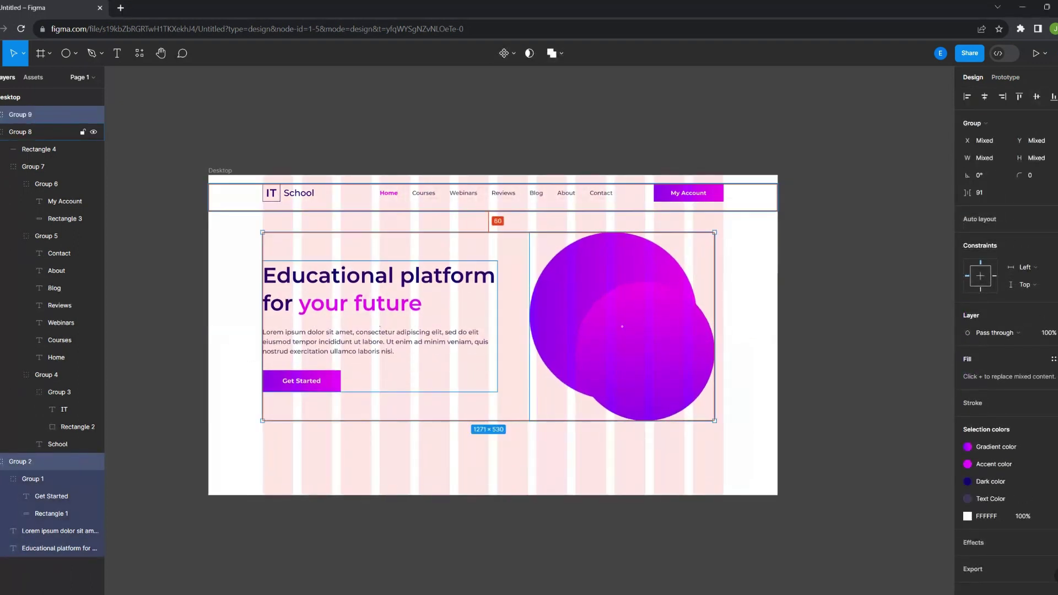
{"action": "key", "text": "Escape"}
{"action": "left_click", "coordinate": [622, 326]}
{"action": "left_click_drag", "start_coordinate": [621, 326], "coordinate": [629, 330]}
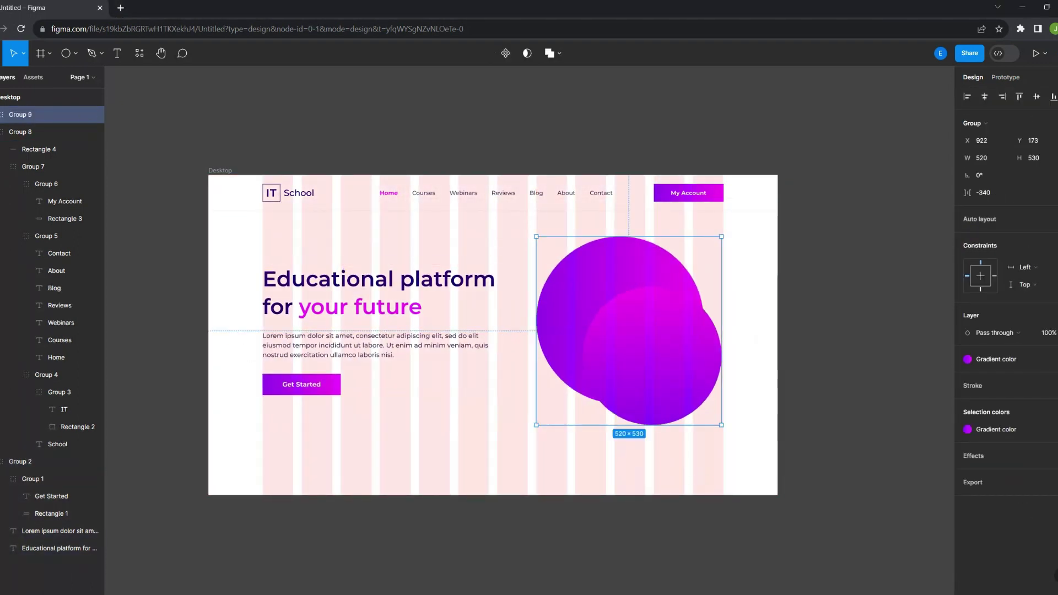
{"action": "key", "text": "Escape"}
{"action": "scroll", "coordinate": [634, 254], "scroll_direction": "up", "scroll_amount": 5}
Draw a card rectangle 60 high over the upper circle
{"action": "key", "text": "r"}
{"action": "mouse_move", "coordinate": [482, 296]}
{"action": "left_mouse_down"}
{"action": "mouse_move", "coordinate": [584, 334]}
{"action": "mouse_move", "coordinate": [572, 296]}
{"action": "left_mouse_up"}
{"action": "type", "text": "60"}
{"action": "key", "text": "Return"}
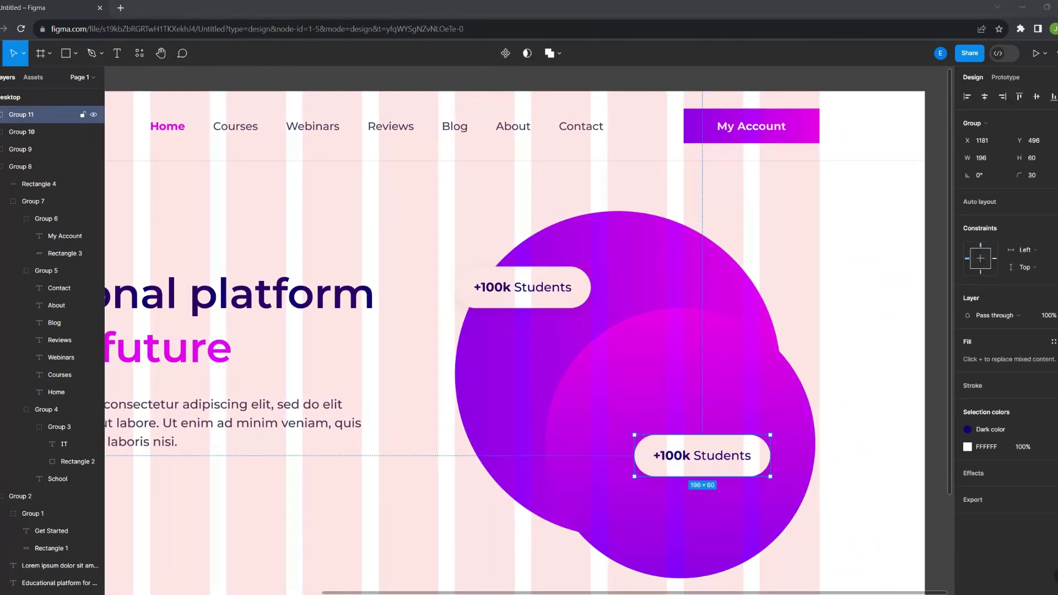
Change the lower pill's text to '+100 Interactive Courses'
{"action": "double_click", "coordinate": [702, 455]}
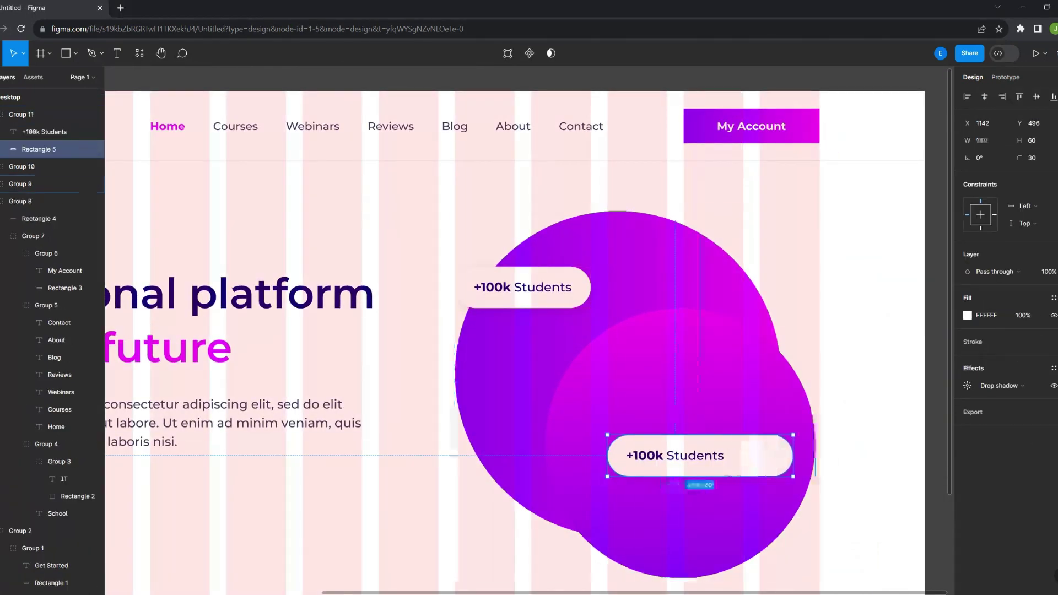
{"action": "key", "text": "BackSpace"}
{"action": "key", "text": "BackSpace"}
{"action": "key", "text": "BackSpace"}
{"action": "type", "text": "Courses"}
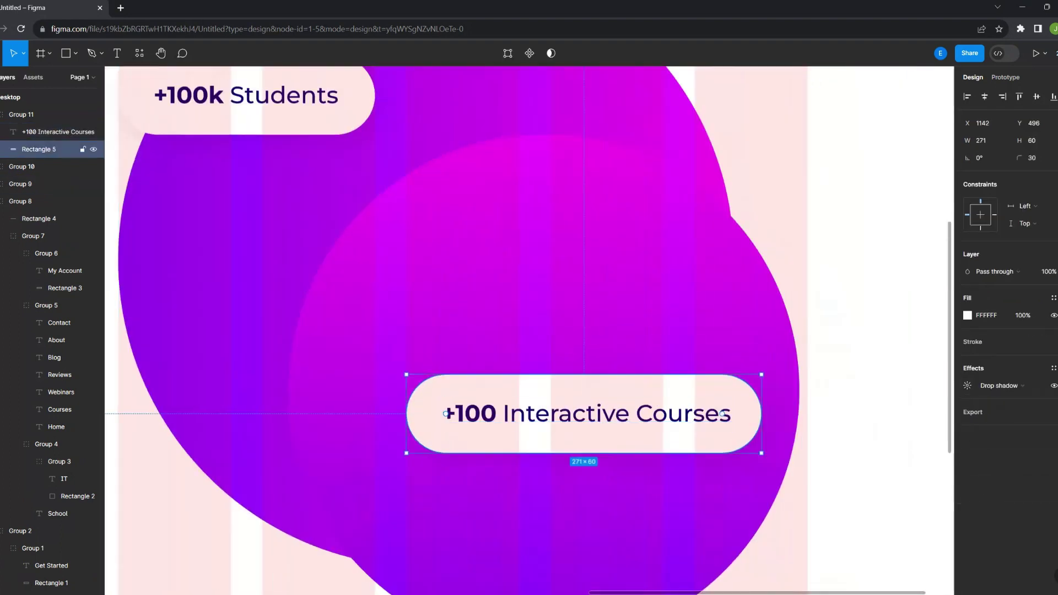
{"action": "key", "text": "Escape"}
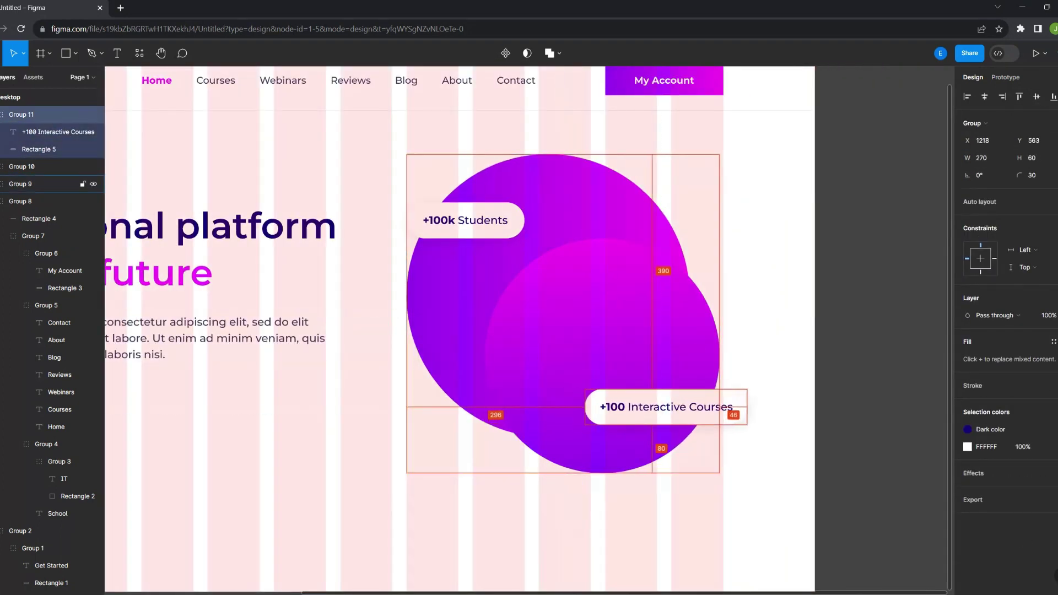
{"action": "key", "text": "shift+1"}
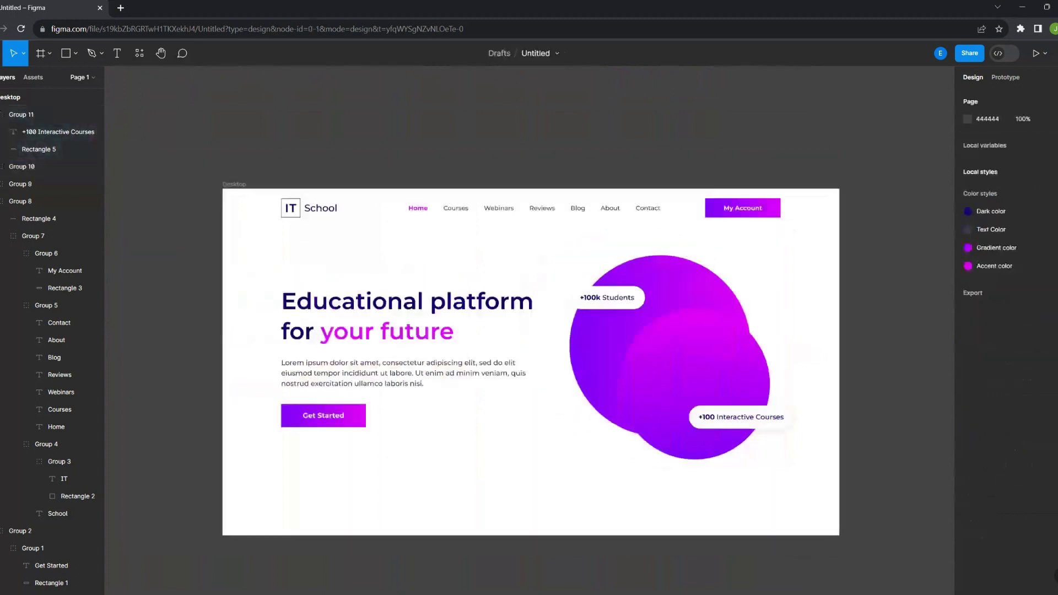
Duplicate the pill into a taller card and group its icon with 'The result is guaranteed'
{"action": "left_click", "coordinate": [642, 300], "text": "ctrl"}
{"action": "key", "text": "ctrl+v"}
{"action": "left_click_drag", "start_coordinate": [632, 366], "coordinate": [632, 410]}
{"action": "key", "text": "t"}
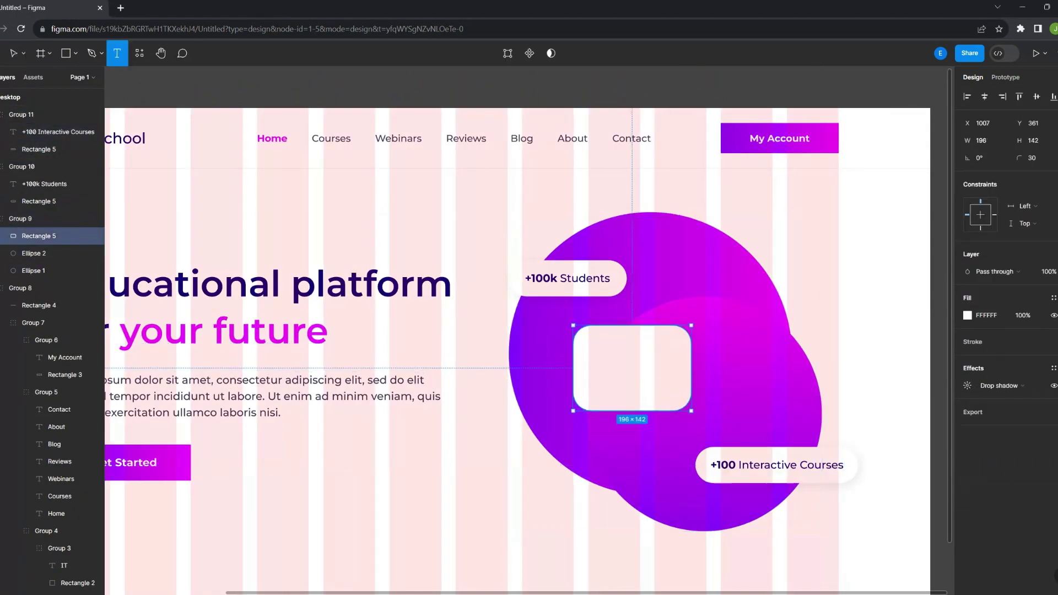
{"action": "key", "text": "ctrl+a"}
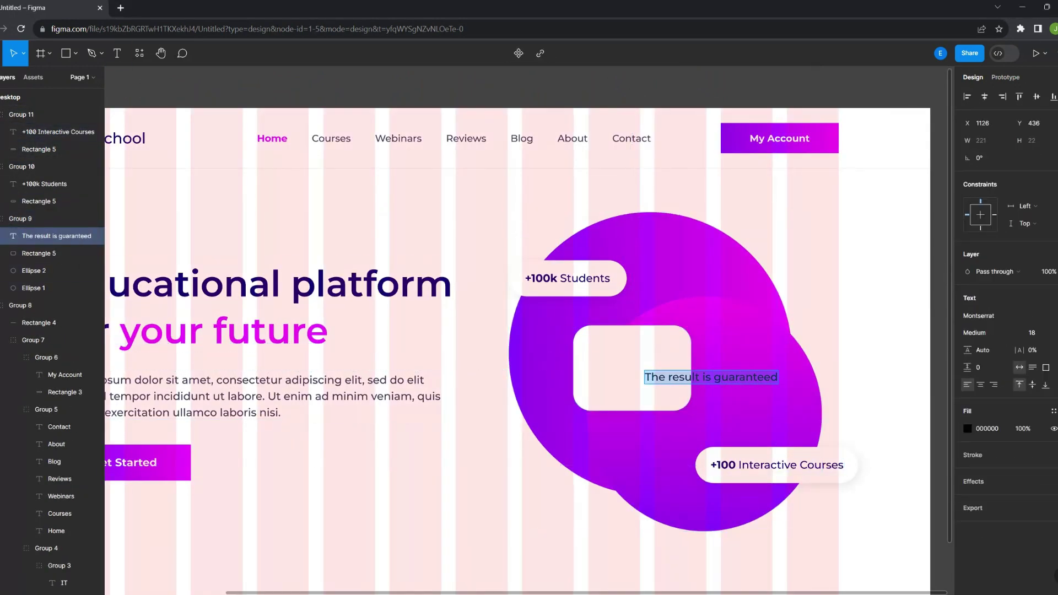
{"action": "left_click", "coordinate": [650, 389]}
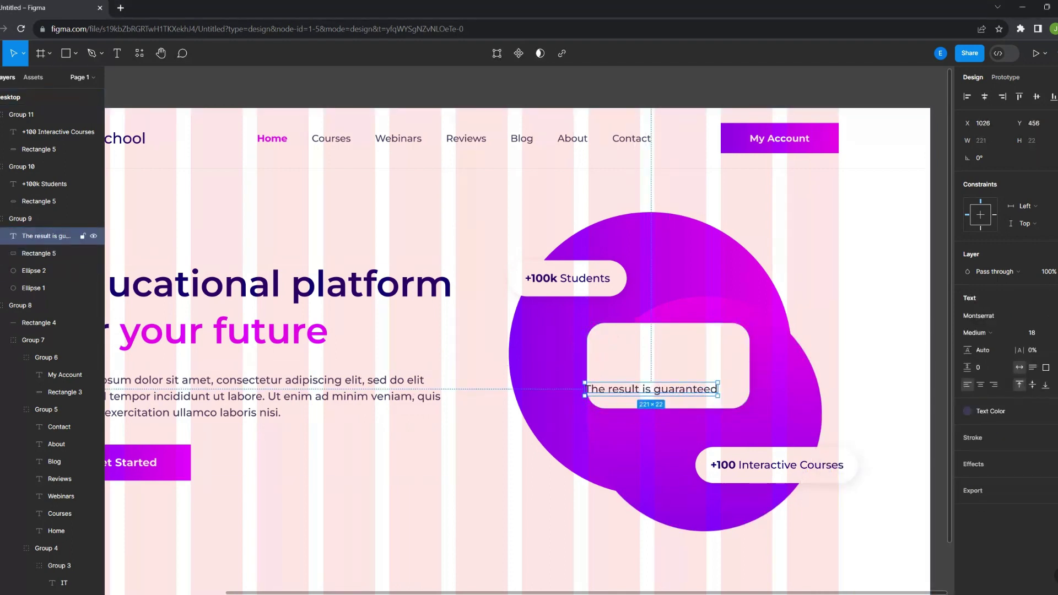
{"action": "key", "text": "ctrl+v"}
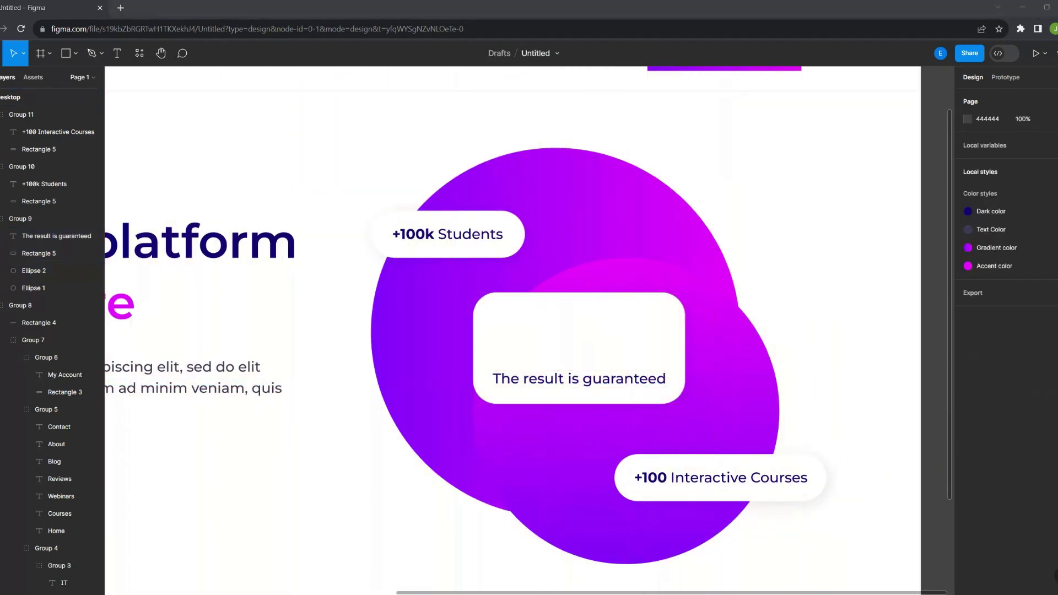
{"action": "key", "text": "ctrl+g"}
Group the card background with its icon-and-text group
{"action": "scroll", "coordinate": [594, 315], "scroll_direction": "up", "scroll_amount": 3}
{"action": "left_click", "coordinate": [573, 394]}
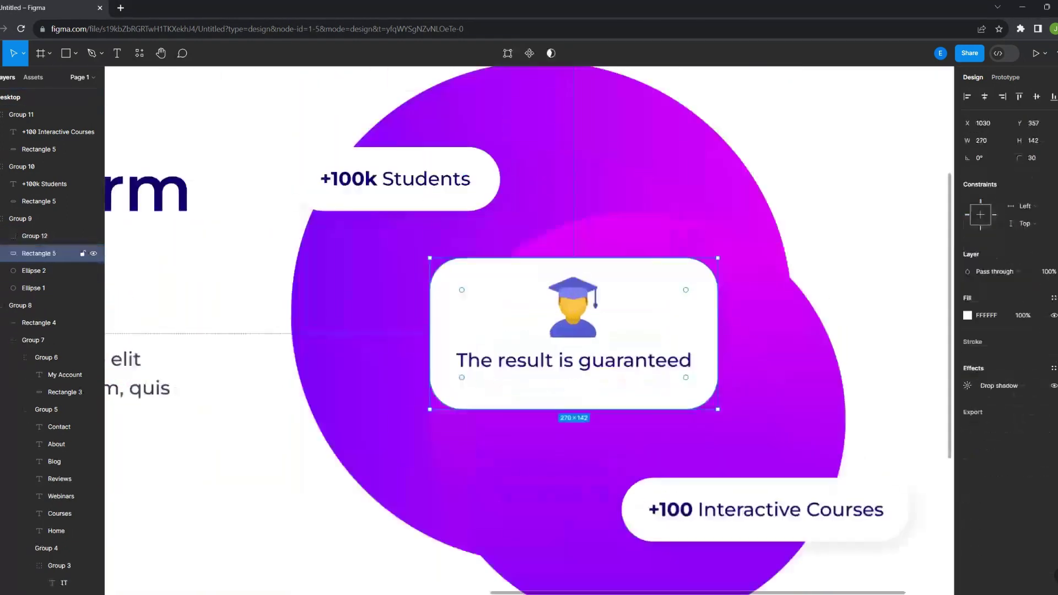
{"action": "scroll", "coordinate": [556, 418], "scroll_direction": "up", "scroll_amount": 10}
{"action": "scroll", "coordinate": [556, 358], "scroll_direction": "down", "scroll_amount": 10}
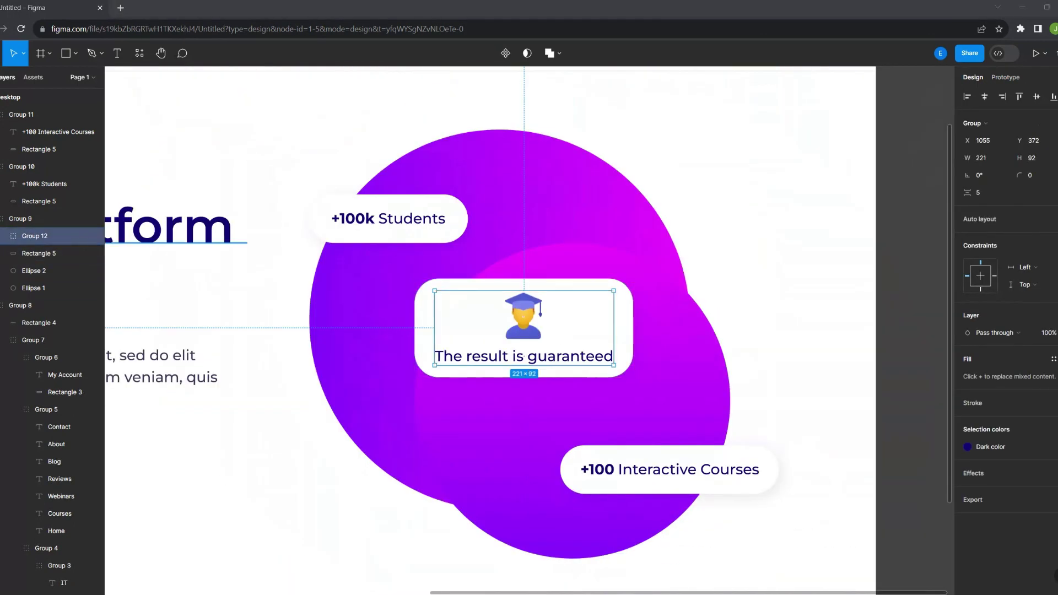
{"action": "key", "text": "Escape"}
{"action": "left_click", "coordinate": [698, 423]}
{"action": "left_click", "coordinate": [593, 331]}
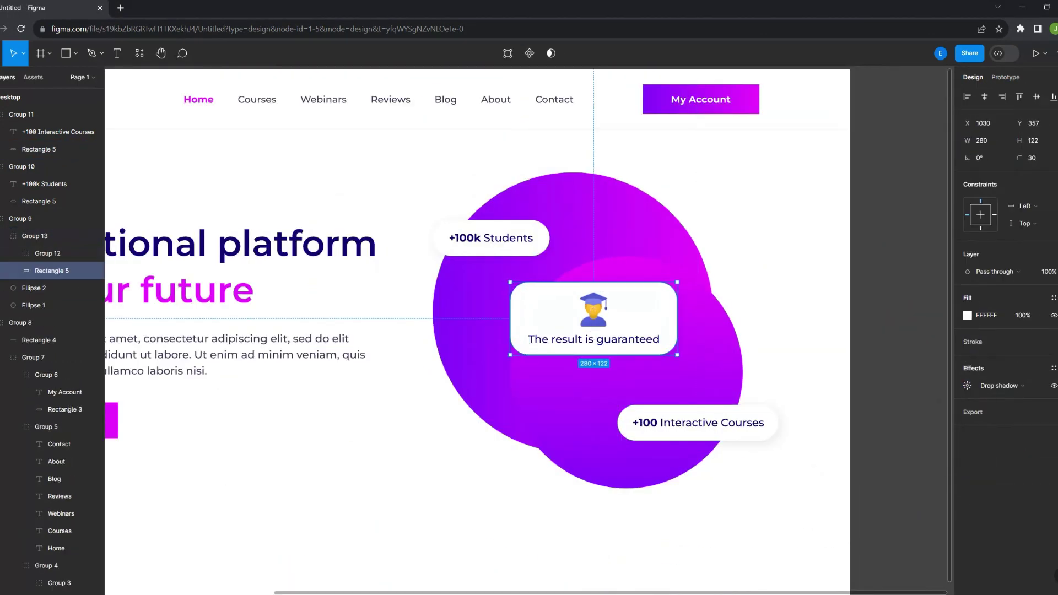
{"action": "key", "text": "ctrl+g"}
{"action": "scroll", "coordinate": [593, 331], "scroll_direction": "down", "scroll_amount": 1}
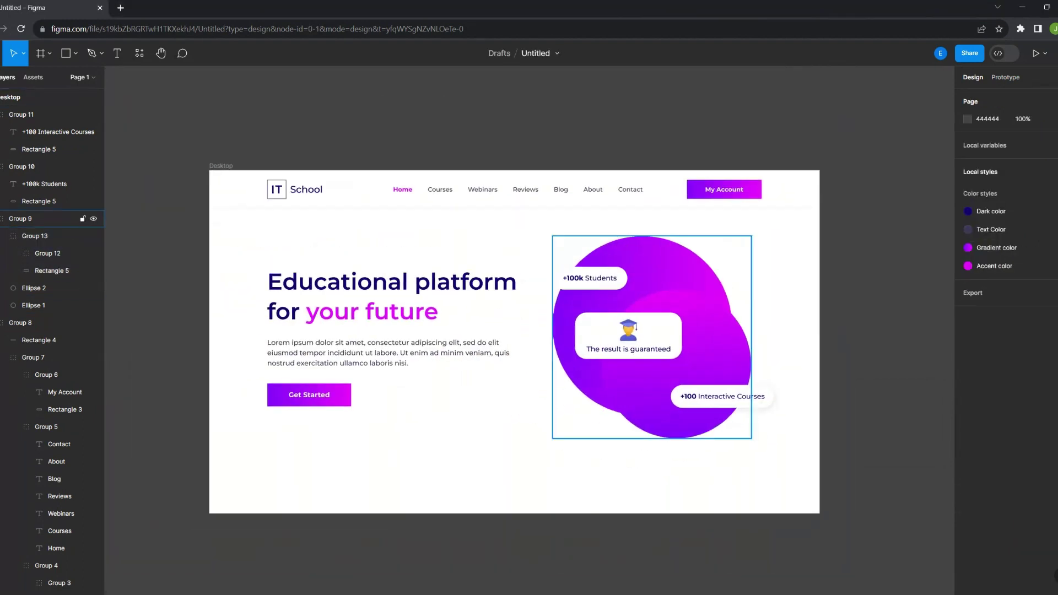
Nudge the emoji icon beside the circles and group the two gradient circles
{"action": "left_click_drag", "start_coordinate": [740, 312], "coordinate": [737, 312]}
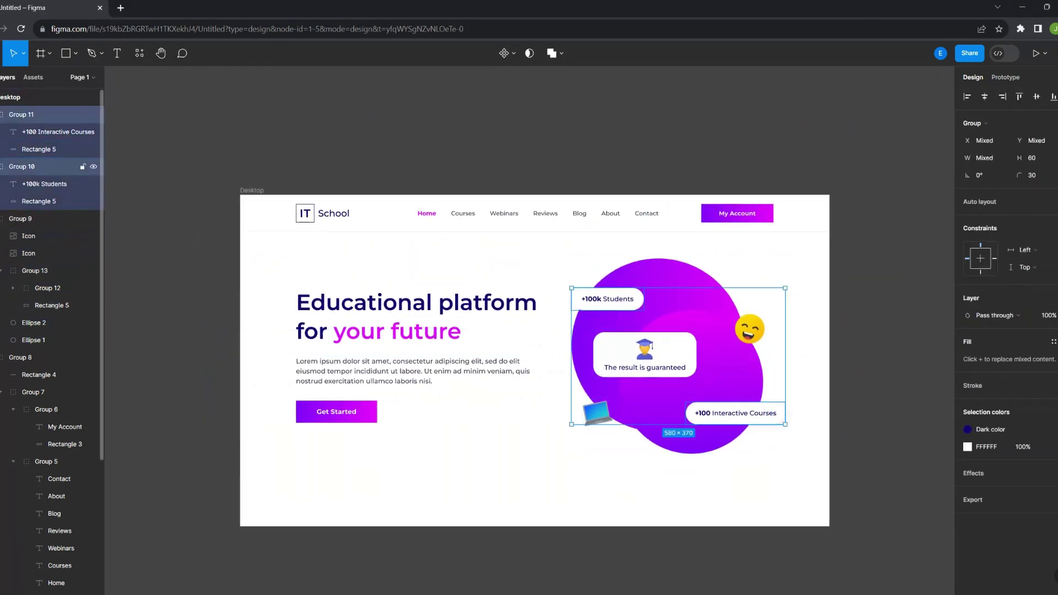
{"action": "left_click", "coordinate": [33, 149], "text": "shift"}
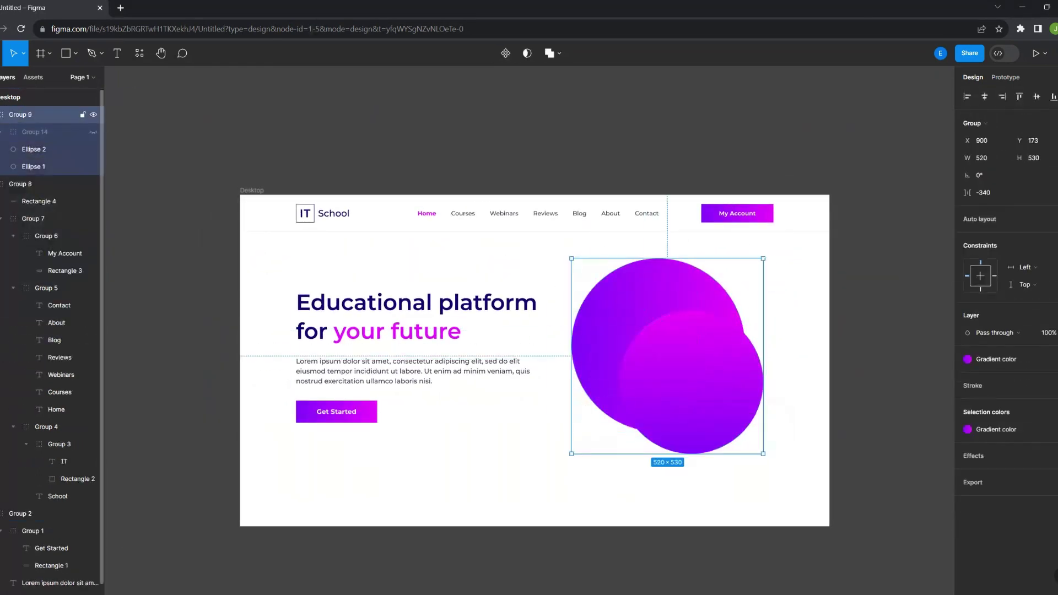
{"action": "key", "text": "ctrl+g"}
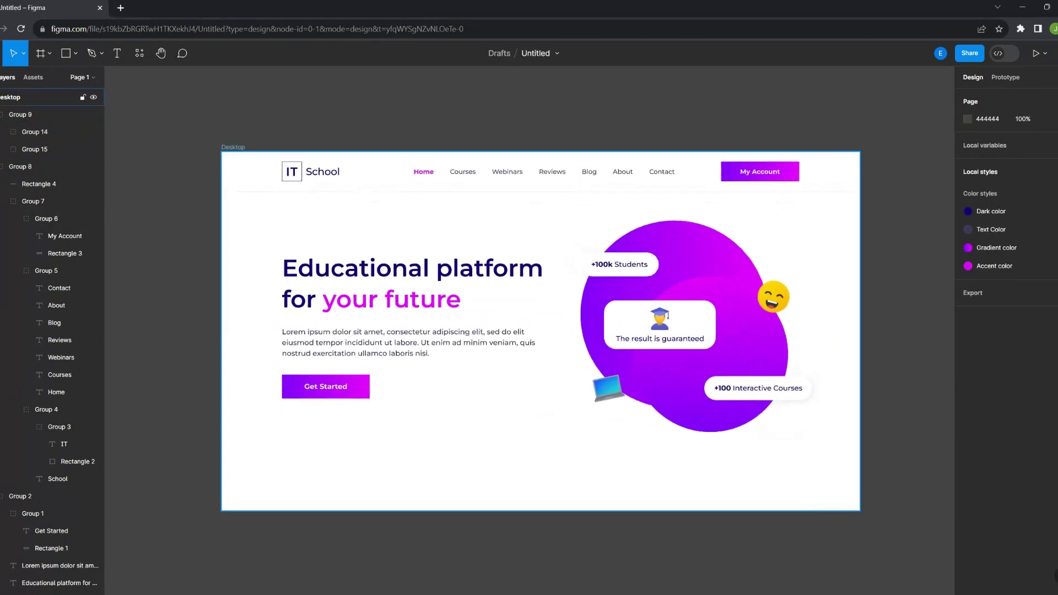
Draw a large glow ellipse at the hero's upper left with 15% opacity
{"action": "key", "text": "o"}
{"action": "left_click_drag", "start_coordinate": [342, 253], "coordinate": [543, 461]}
{"action": "left_click_drag", "start_coordinate": [443, 357], "coordinate": [347, 296]}
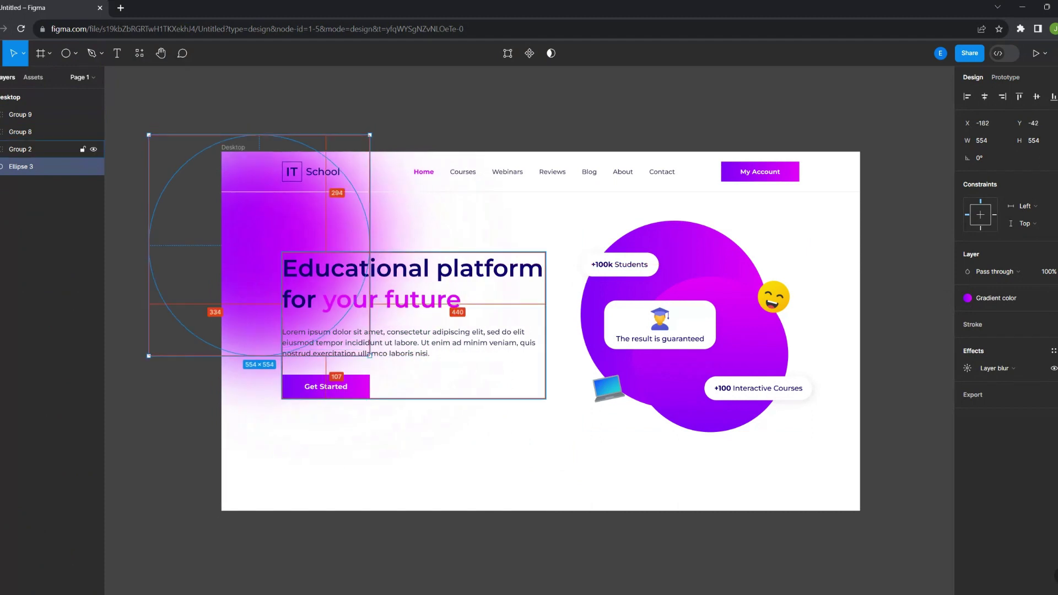
{"action": "key", "text": "shift+Up"}
{"action": "key", "text": "Up"}
{"action": "key", "text": "Up"}
{"action": "key", "text": "Up"}
{"action": "key", "text": "1"}
{"action": "key", "text": "3"}
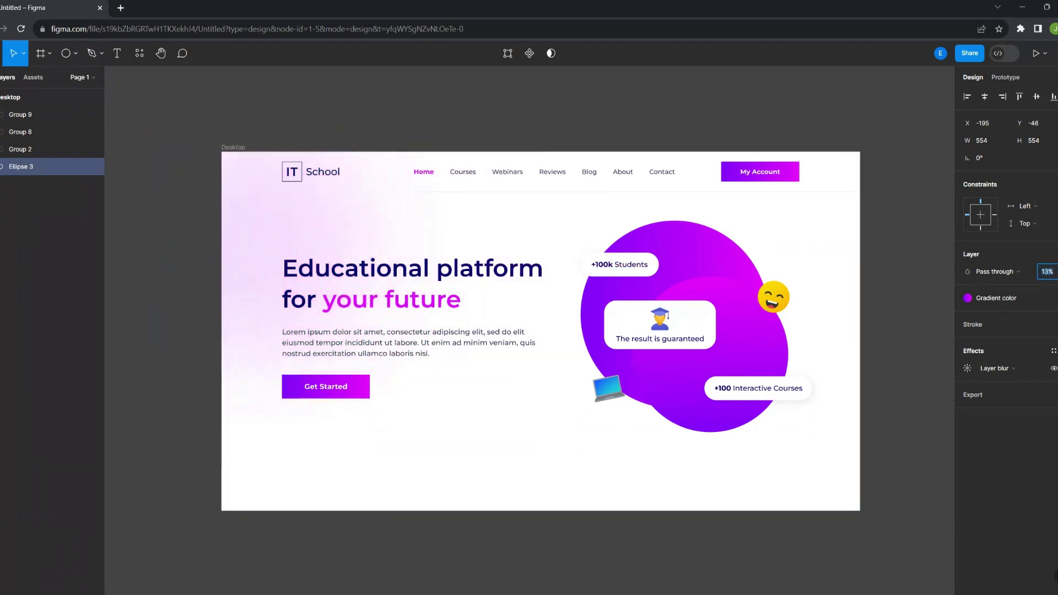
{"action": "key", "text": "1"}
{"action": "key", "text": "5"}
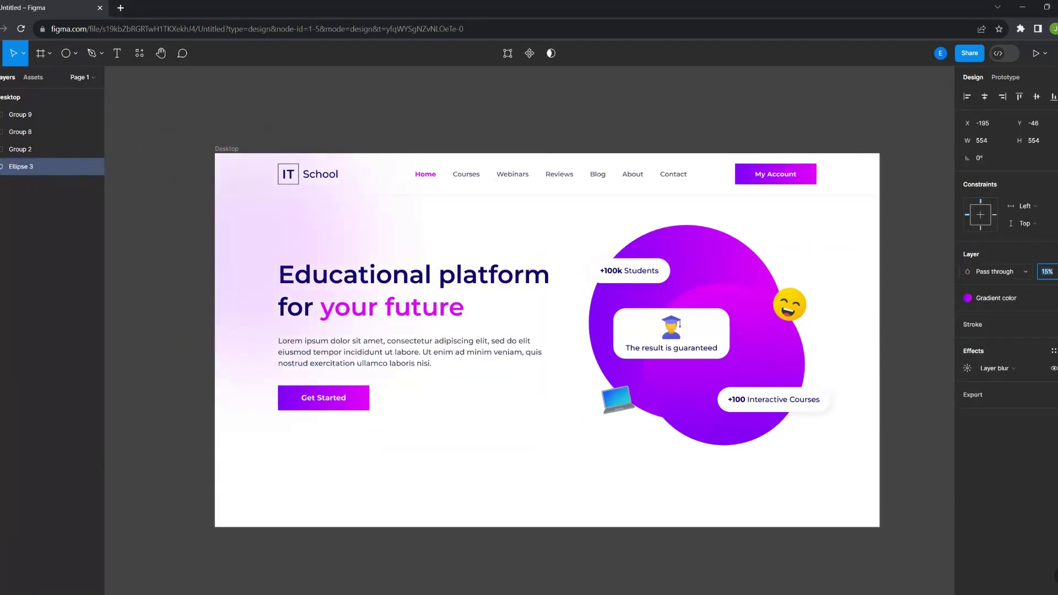
Copy the glow ellipse to the hero's right side at matching 15% opacity
{"action": "mouse_move", "coordinate": [254, 249]}
{"action": "left_mouse_down"}
{"action": "mouse_move", "coordinate": [809, 314]}
{"action": "mouse_move", "coordinate": [730, 290]}
{"action": "left_mouse_up"}
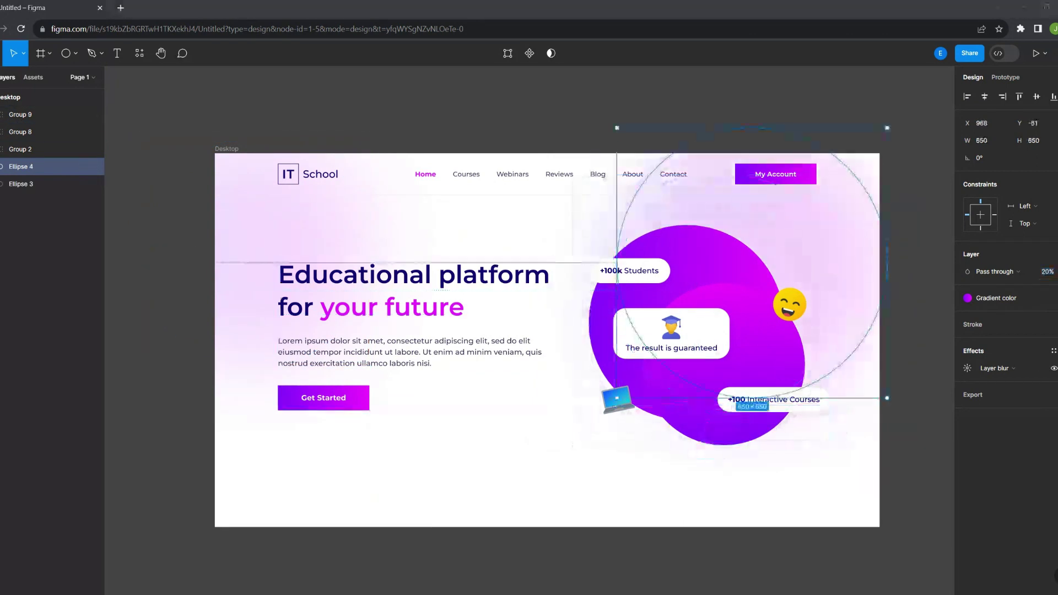
{"action": "left_click", "coordinate": [21, 184]}
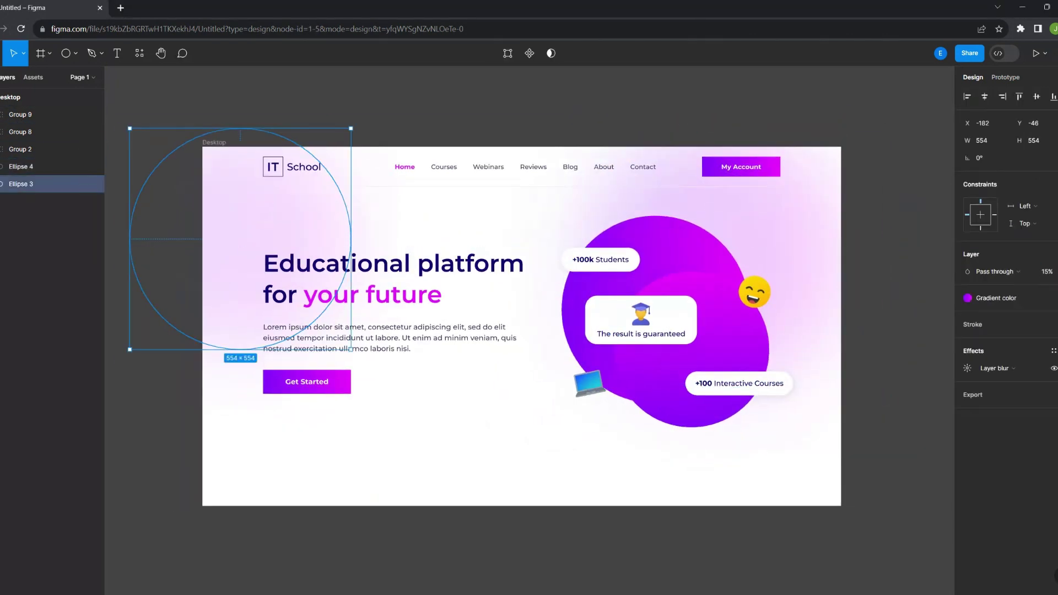
{"action": "key", "text": "shift+Tab"}
{"action": "type", "text": "All courses"}
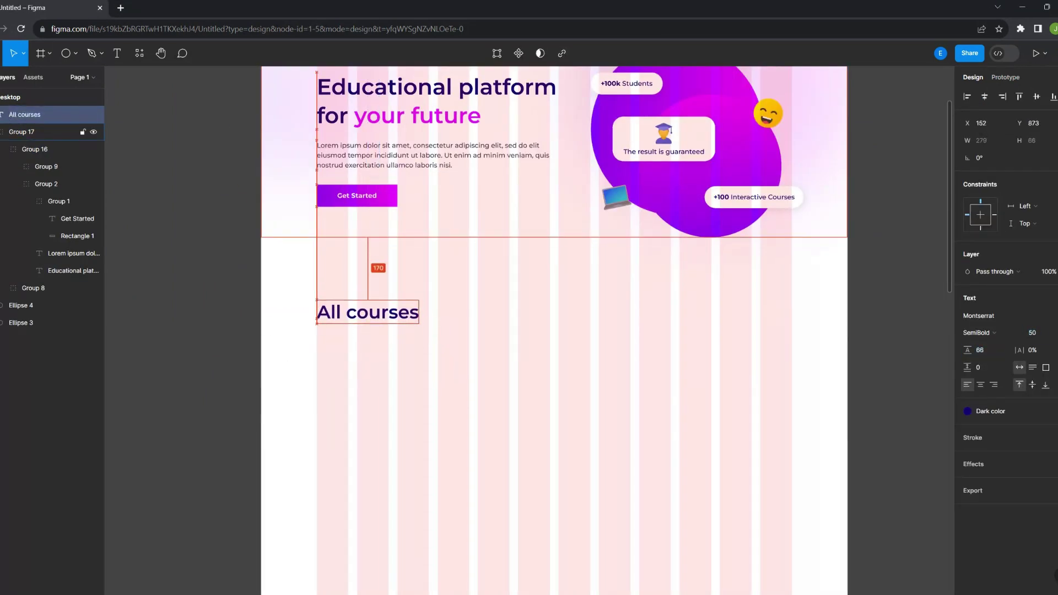
Draw the first course card with an icon placeholder grouped with its UX/UI label
{"action": "scroll", "coordinate": [529, 330], "scroll_direction": "down", "scroll_amount": 2}
{"action": "key", "text": "r"}
{"action": "left_click_drag", "start_coordinate": [303, 295], "coordinate": [402, 408]}
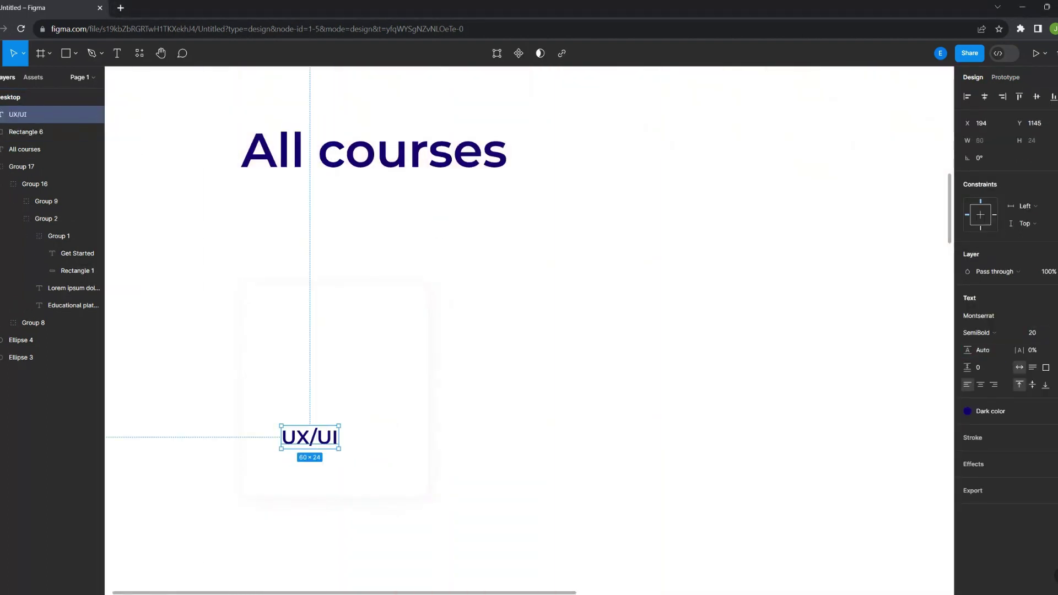
{"action": "key", "text": "r"}
{"action": "left_click_drag", "start_coordinate": [285, 335], "coordinate": [351, 401]}
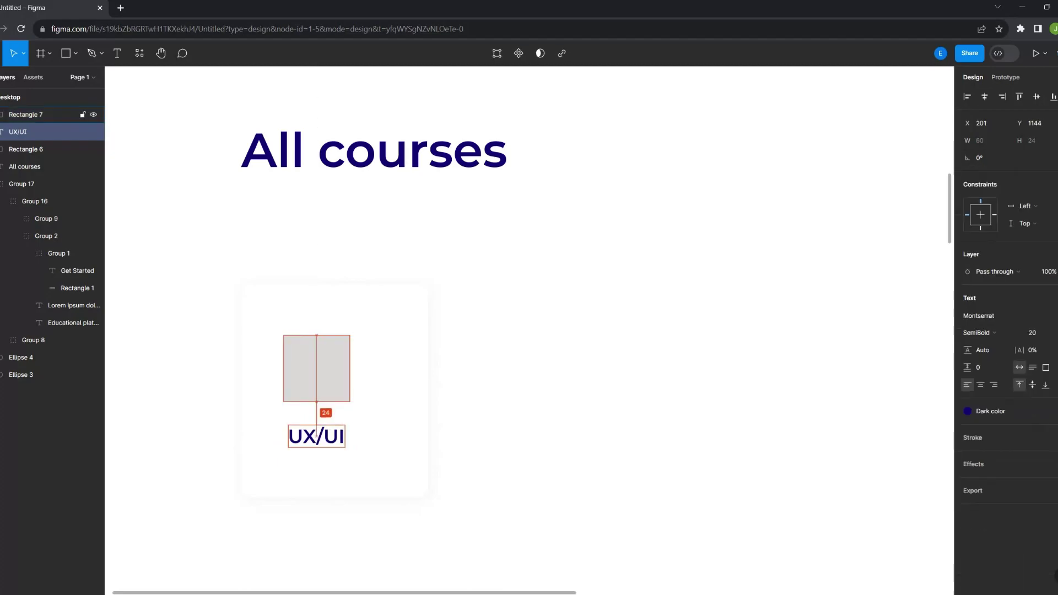
{"action": "left_click", "coordinate": [33, 114], "text": "shift"}
{"action": "key", "text": "ctrl+g"}
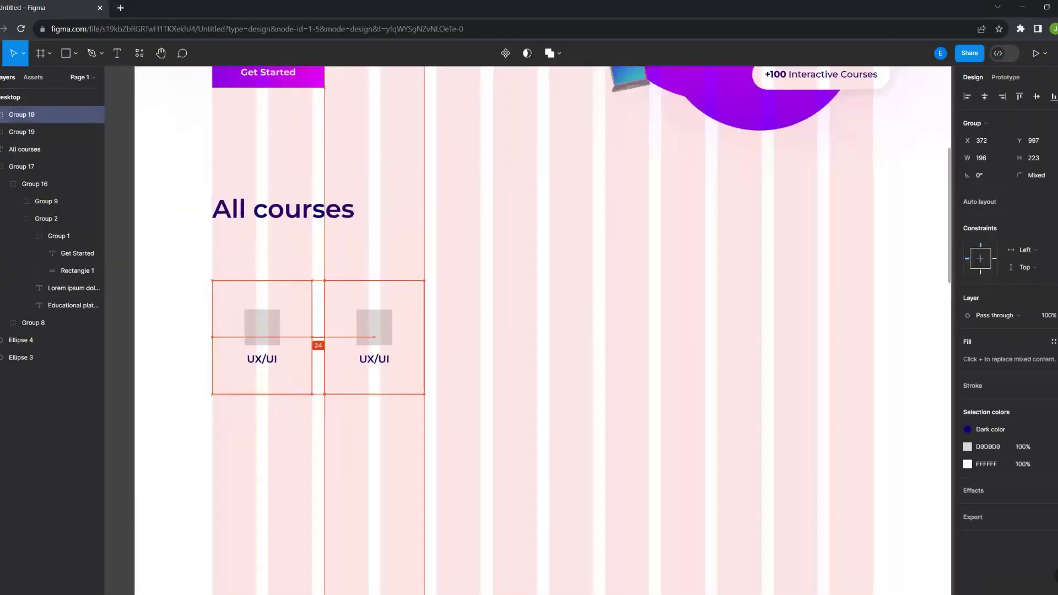
Duplicate the course card across the row and position the Development icon and label
{"action": "key", "text": "ctrl+d"}
{"action": "key", "text": "ctrl+d"}
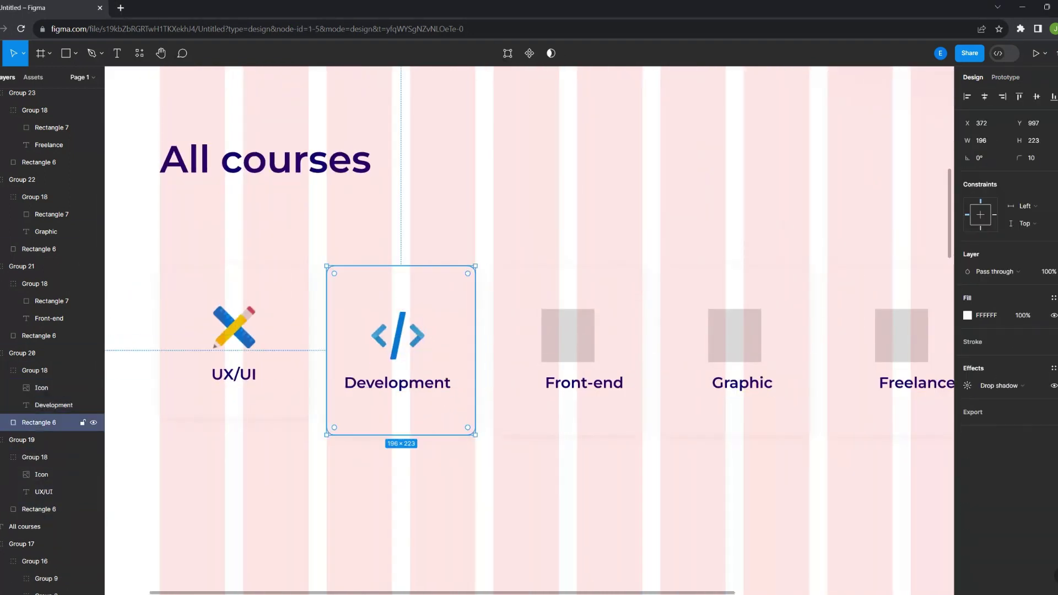
{"action": "left_click_drag", "start_coordinate": [428, 347], "coordinate": [401, 339]}
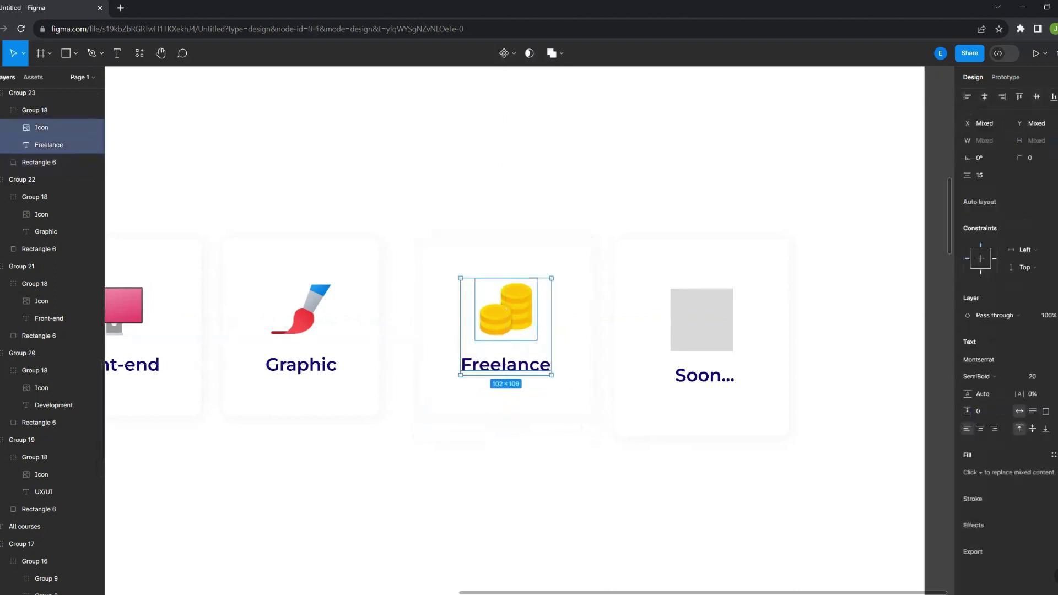
{"action": "key", "text": "shift+Tab"}
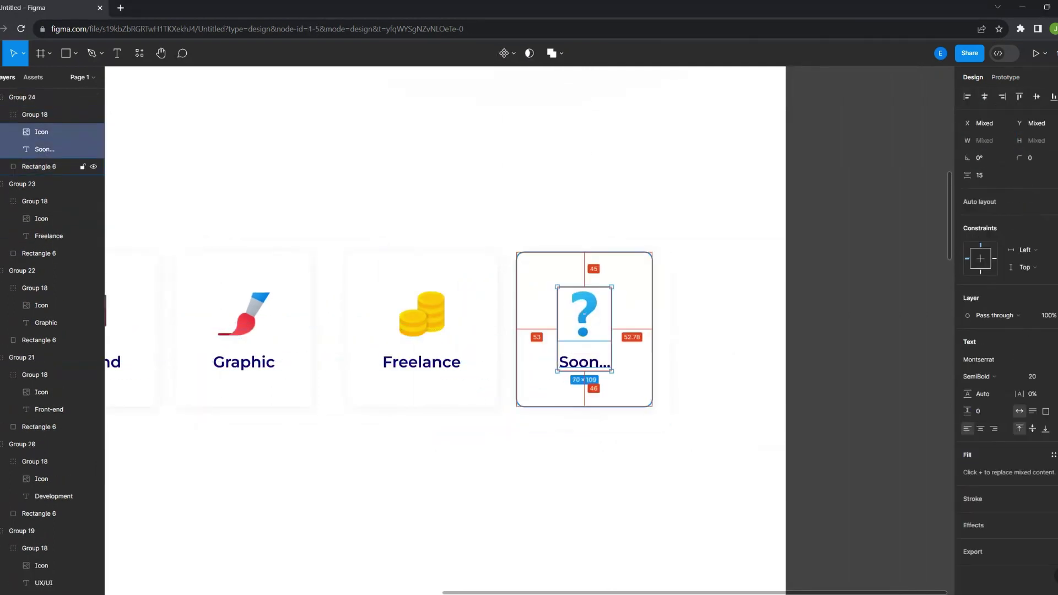
{"action": "key", "text": "shift+1"}
{"action": "key", "text": "shift+Return"}
{"action": "key", "text": "shift+g"}
Select the full row of course cards and adjust its position, undoing two moves
{"action": "key", "text": "Return"}
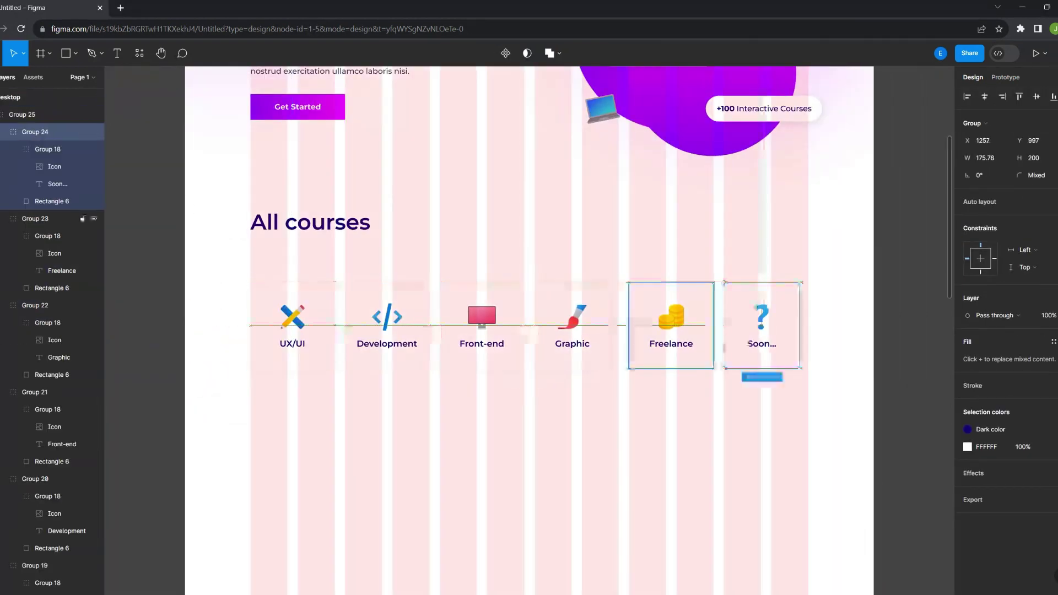
{"action": "key", "text": "Tab"}
{"action": "key", "text": "Tab"}
{"action": "key", "text": "Return"}
{"action": "key", "text": "shift+2"}
{"action": "key", "text": "shift+1"}
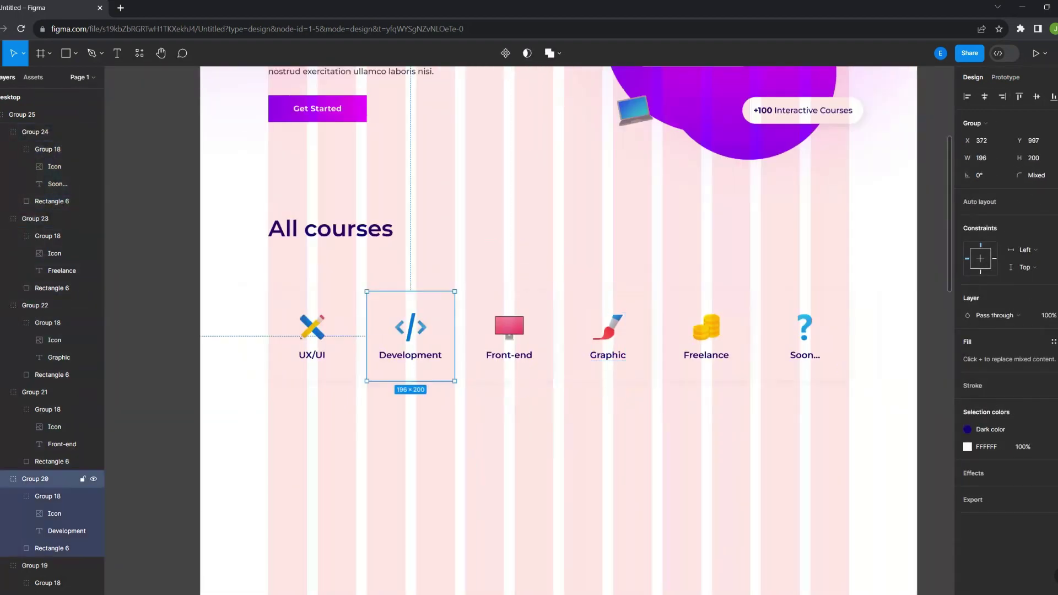
{"action": "key", "text": "Escape"}
{"action": "key", "text": "shift+Return"}
{"action": "key", "text": "ctrl+z"}
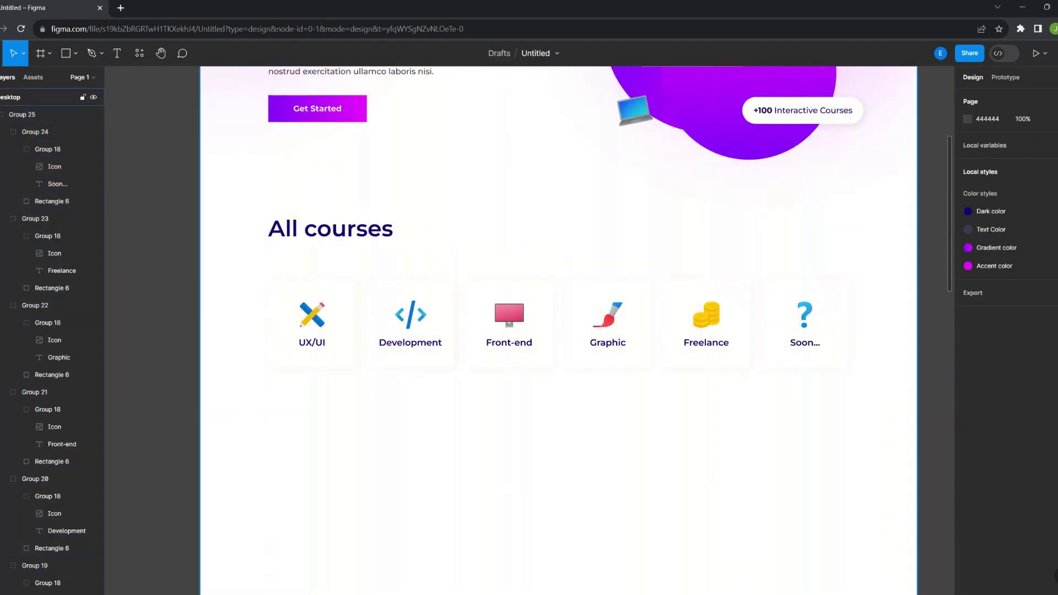
{"action": "key", "text": "ctrl+z"}
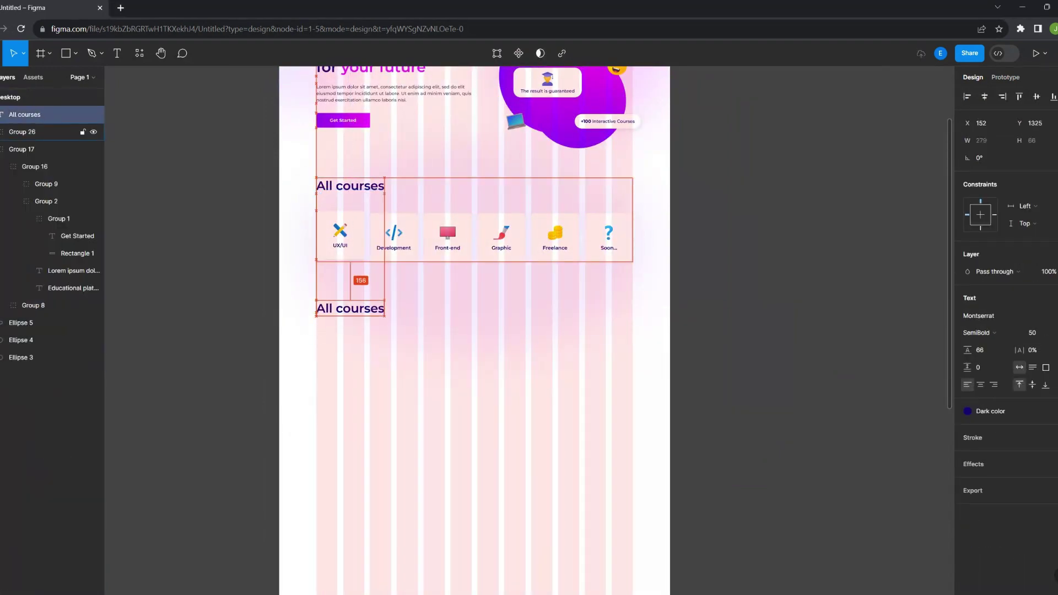
Rewrite the copied heading as 'Participate in free webinars' and duplicate a white card
{"action": "key", "text": "Return"}
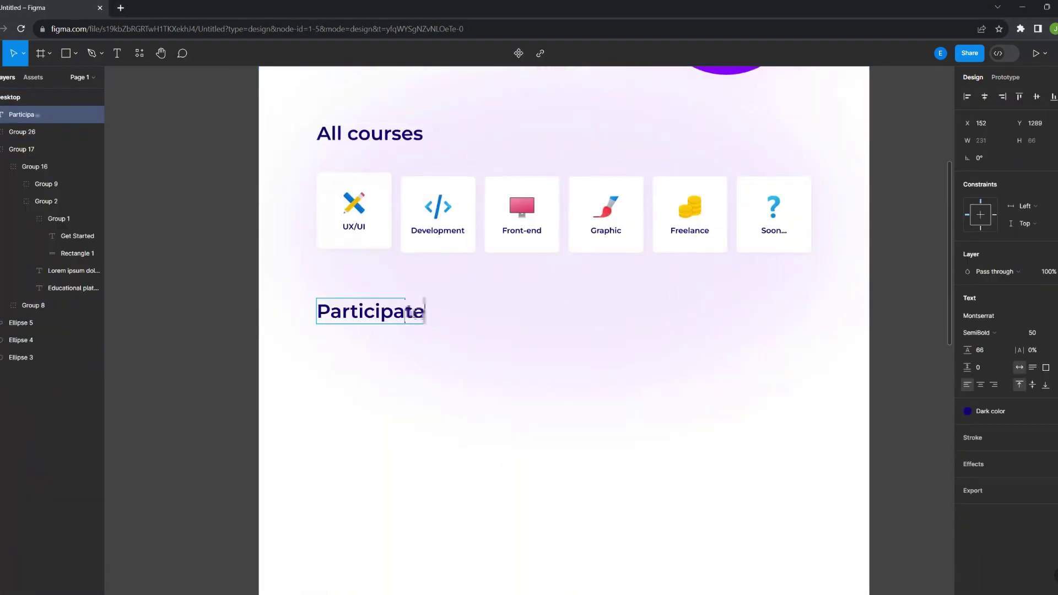
{"action": "key", "text": "ctrl+c"}
{"action": "key", "text": "ctrl+v"}
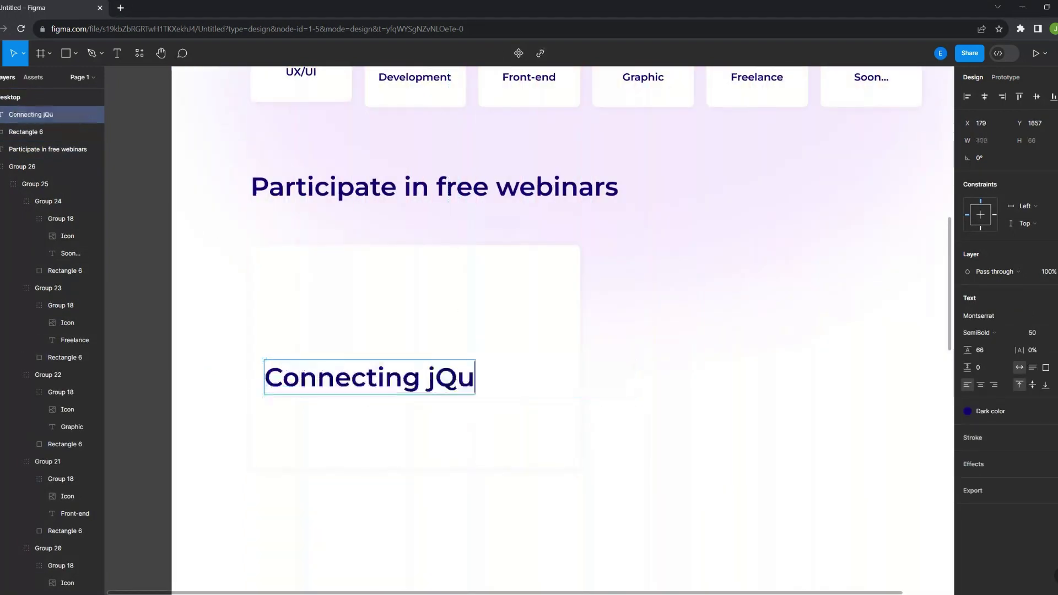
Set the jQuery title at size 37 and '31 August 18:00' at 18 in Accent color
{"action": "type", "text": "o the site37"}
{"action": "key", "text": "Return"}
{"action": "type", "text": "31 Augu"}
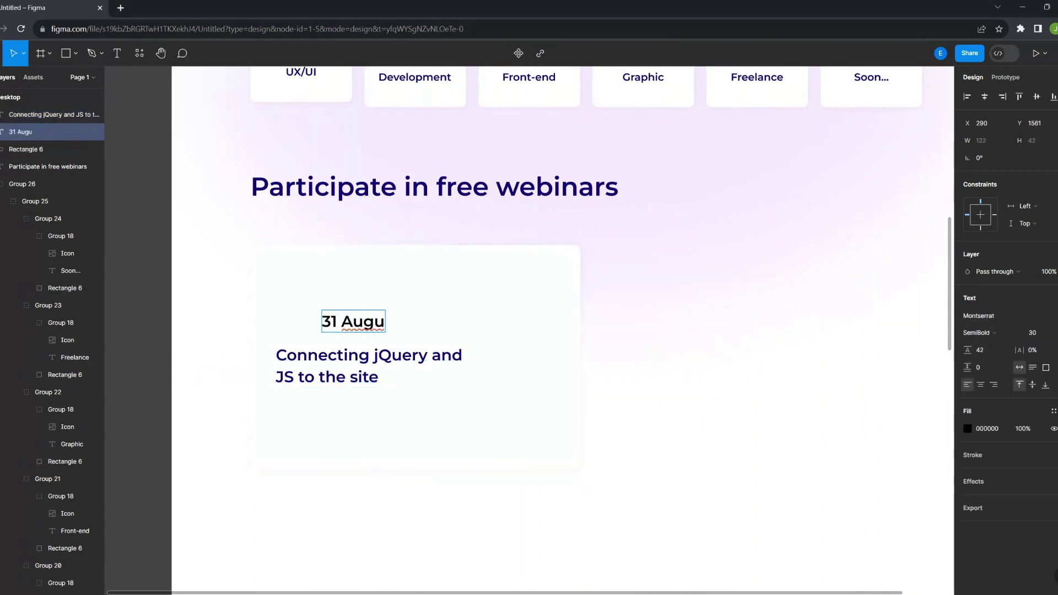
{"action": "type", "text": "st 18:0018"}
{"action": "key", "text": "Return"}
{"action": "left_click", "coordinate": [1053, 411]}
{"action": "left_click", "coordinate": [848, 385]}
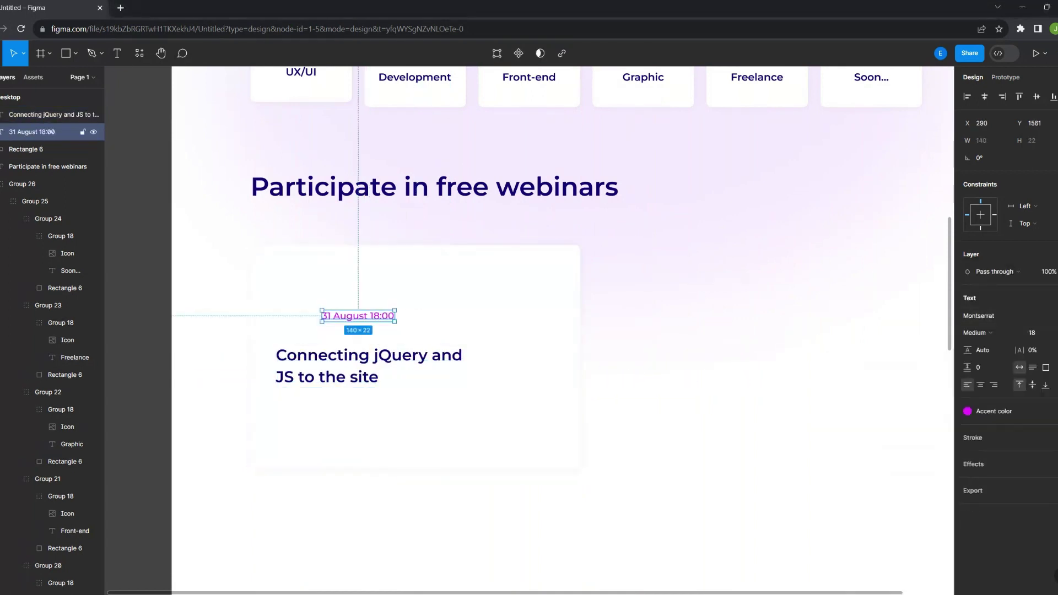
Add a grey 'Development' tag box above the date and group it with its label
{"action": "scroll", "coordinate": [303, 282], "scroll_direction": "up", "scroll_amount": 3}
{"action": "key", "text": "r"}
{"action": "left_click_drag", "start_coordinate": [257, 266], "coordinate": [411, 302]}
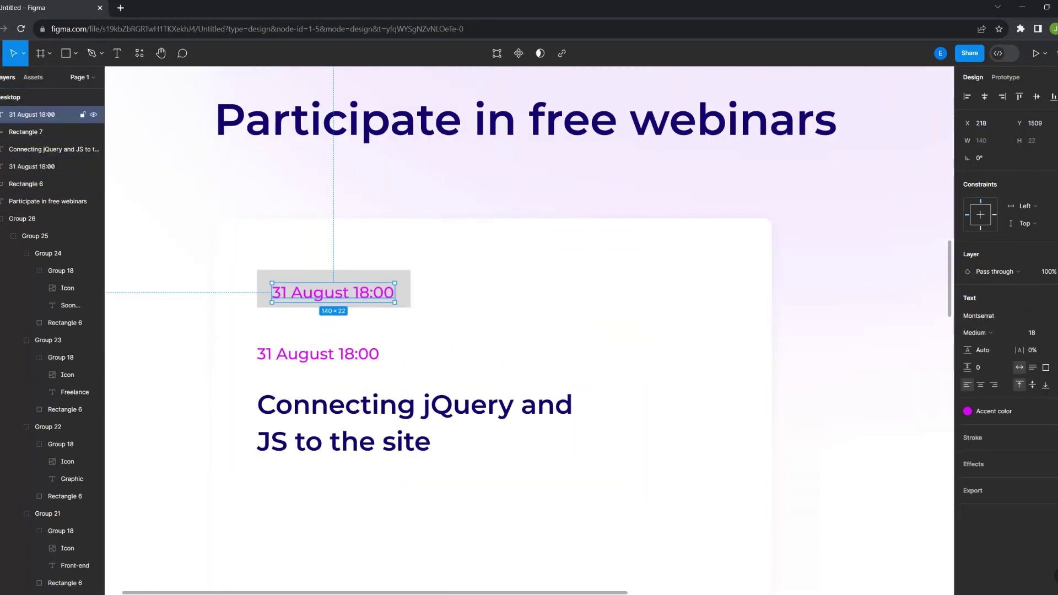
{"action": "key", "text": "Return"}
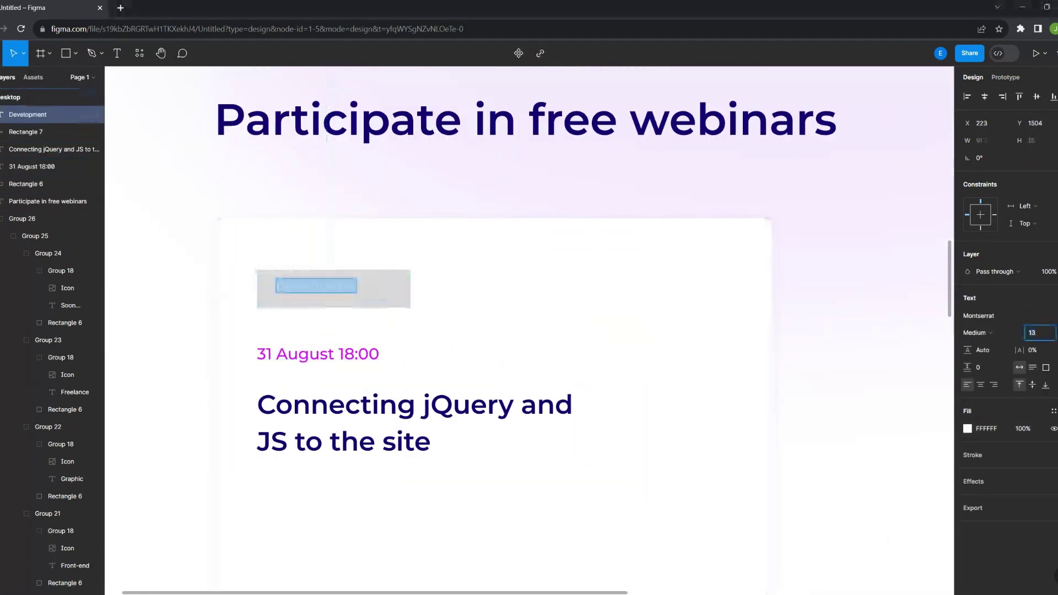
{"action": "key", "text": "Escape"}
{"action": "scroll", "coordinate": [206, 242], "scroll_direction": "up", "scroll_amount": 5}
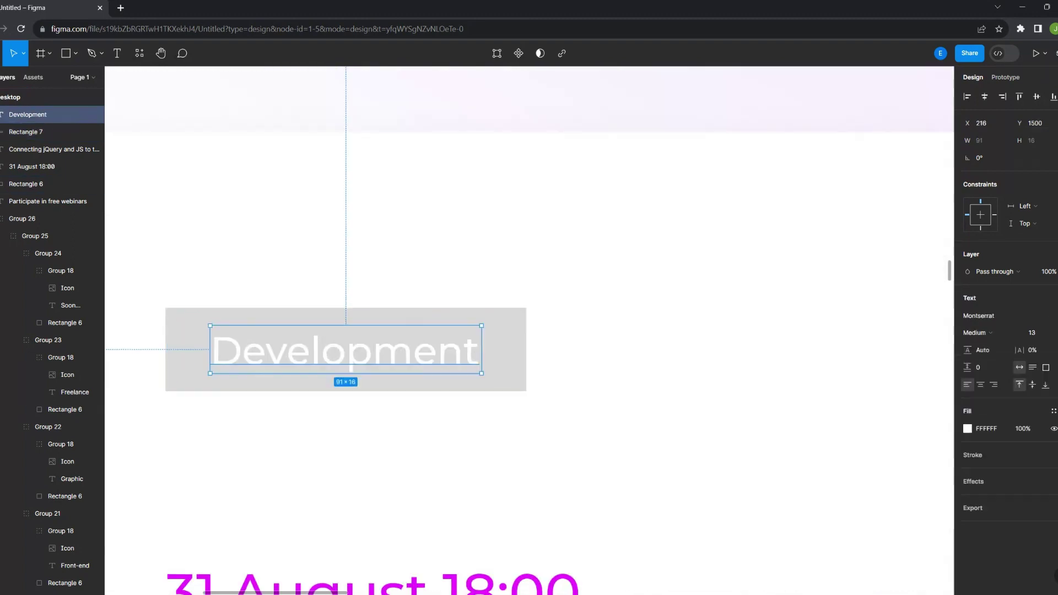
{"action": "key", "text": "ctrl+g"}
{"action": "left_click", "coordinate": [25, 166]}
{"action": "scroll", "coordinate": [329, 284], "scroll_direction": "down", "scroll_amount": 5}
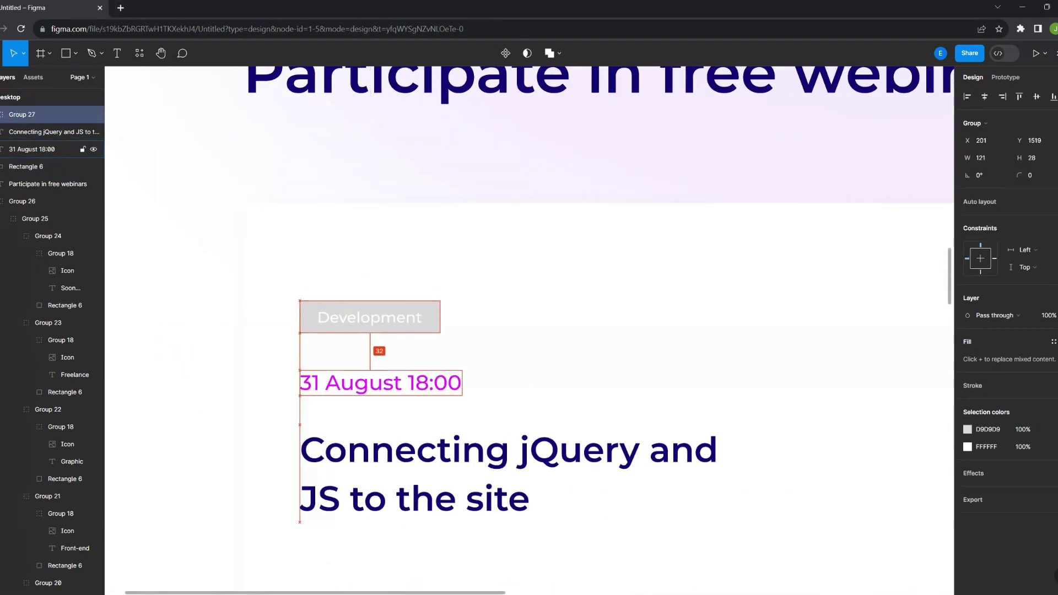
{"action": "double_click", "coordinate": [364, 283]}
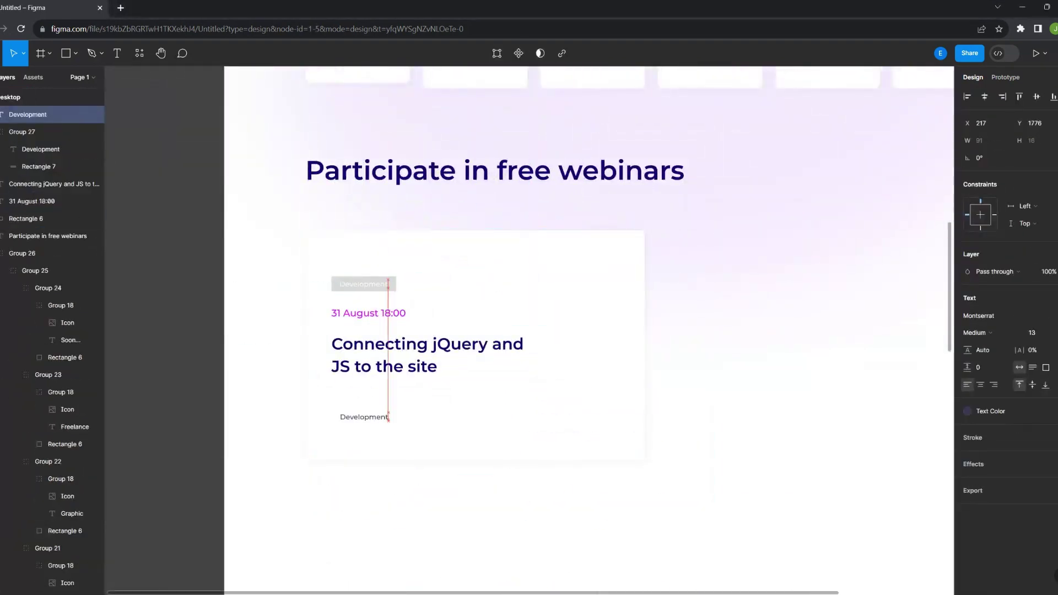
Set the participant count to 142, group it with the person icon, and add a right arrow
{"action": "scroll", "coordinate": [359, 427], "scroll_direction": "up", "scroll_amount": 3}
{"action": "type", "text": "142 participate"}
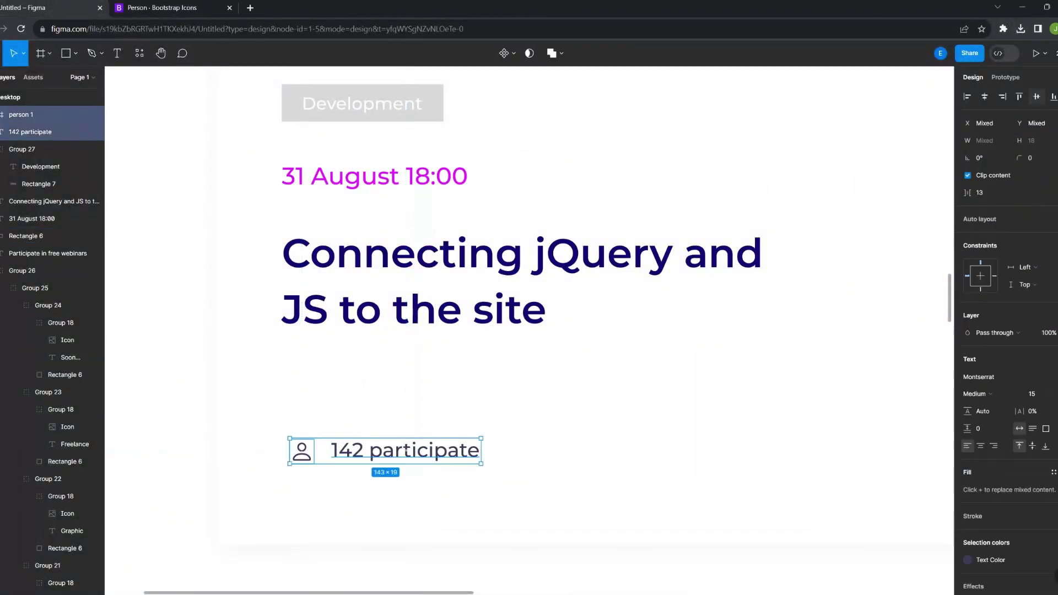
{"action": "key", "text": "ctrl+g"}
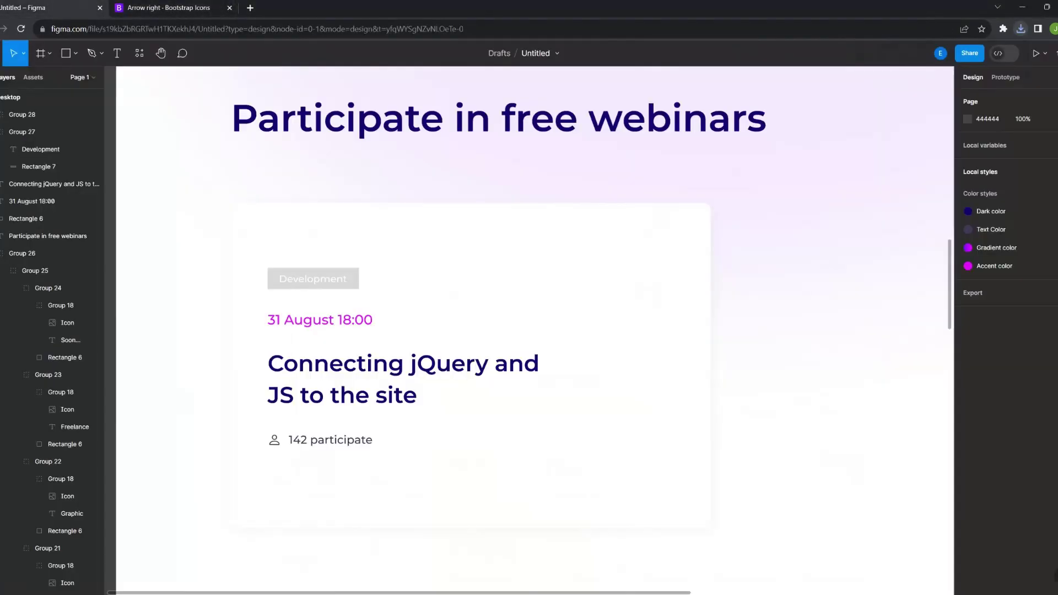
{"action": "key", "text": "ctrl+v"}
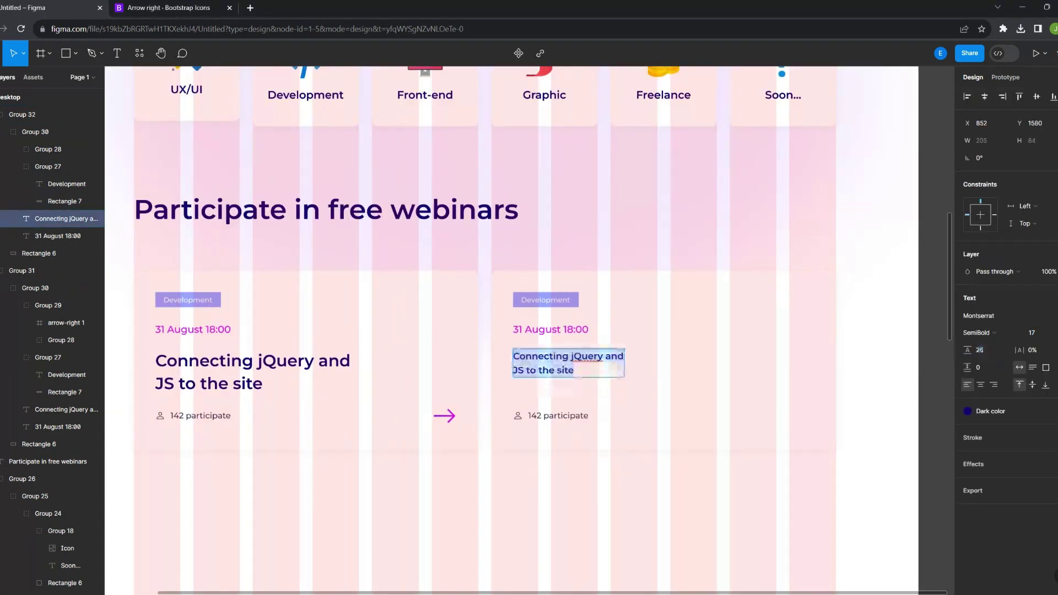
Turn card copies into Front-end calculator (1 September) and Graphic icon-set (2 September) webinars
{"action": "type", "text": "Pure JavaScript Personal"}
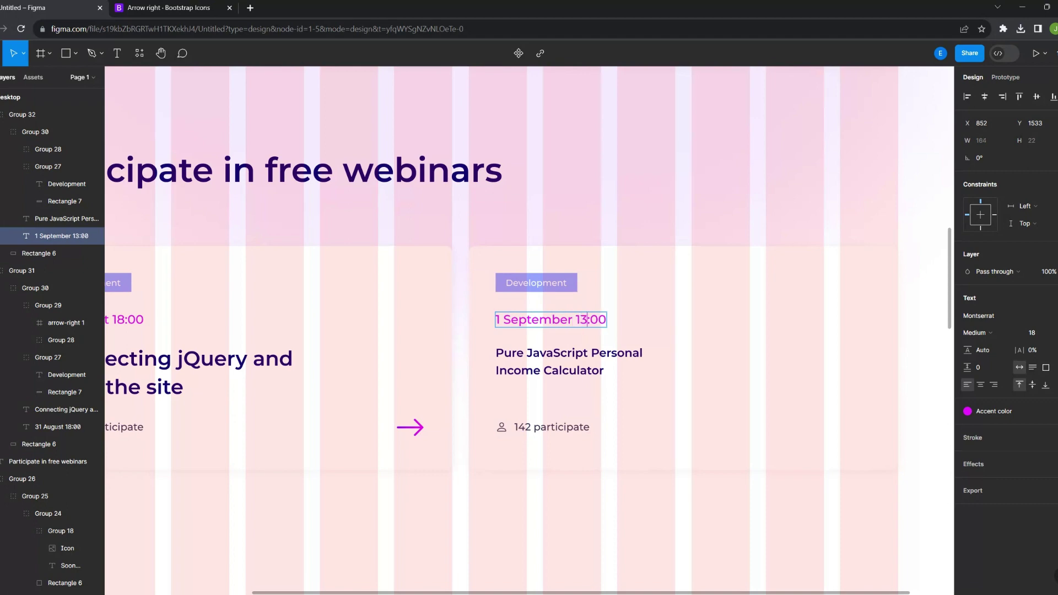
{"action": "type", "text": "Front-end"}
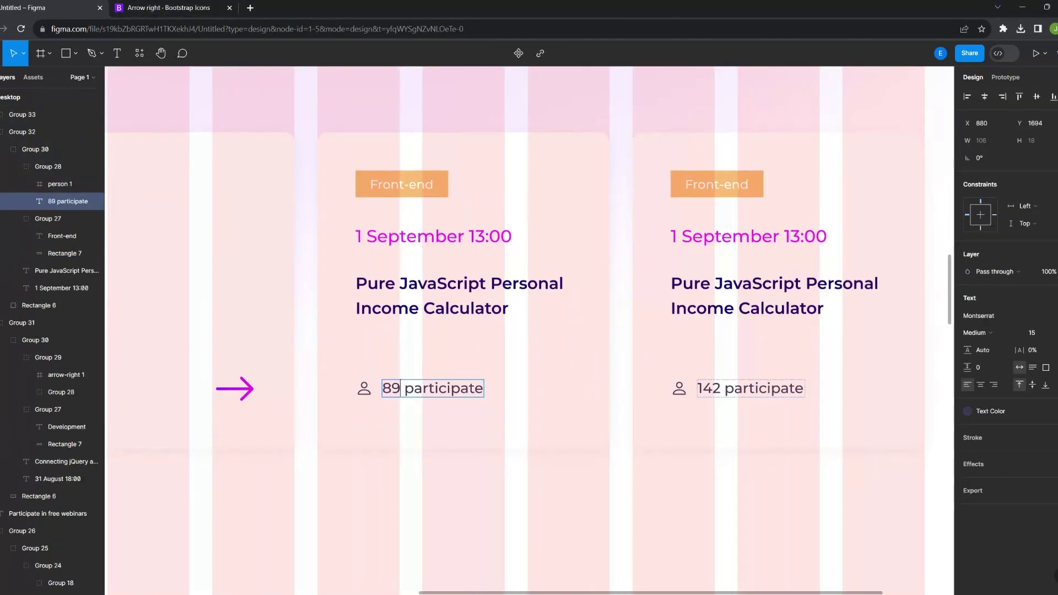
{"action": "type", "text": "rhic"}
{"action": "key", "text": "Escape"}
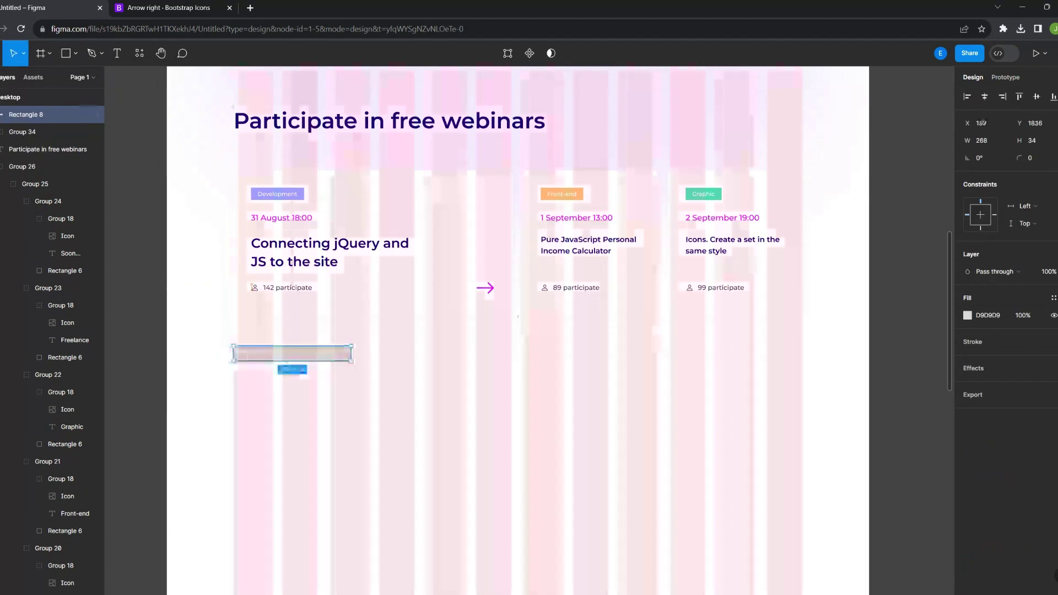
Stretch the light EFEFEF track (Rectangle 8) to the full 1296 px section width
{"action": "left_click_drag", "start_coordinate": [351, 353], "coordinate": [802, 353]}
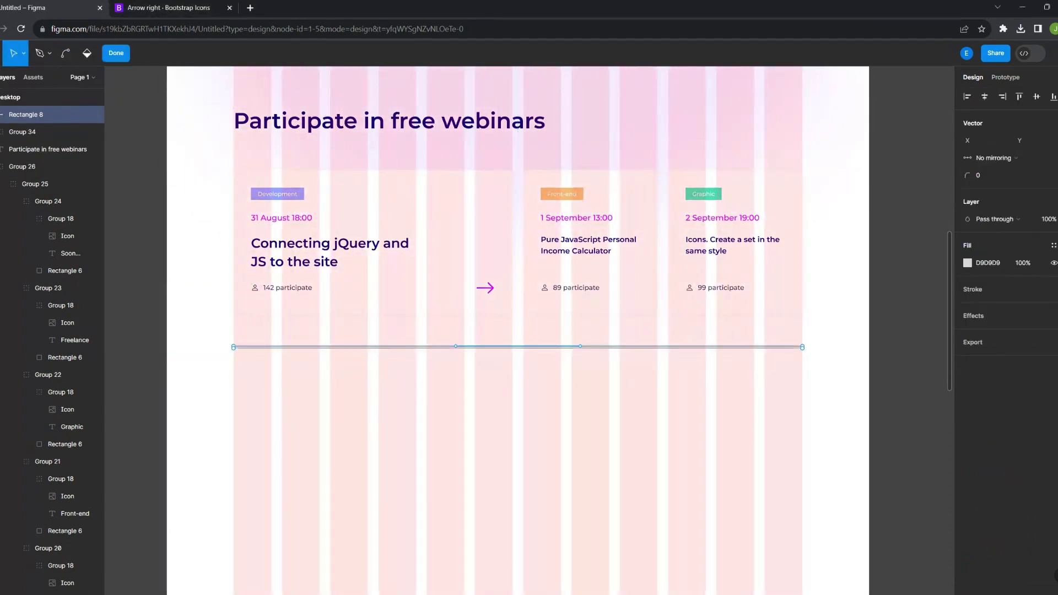
{"action": "key", "text": "Escape"}
{"action": "scroll", "coordinate": [455, 346], "scroll_direction": "up", "scroll_amount": 5}
{"action": "scroll", "coordinate": [455, 346], "scroll_direction": "down", "scroll_amount": 5}
Draw a dark 5 px segment over the left part of the track
{"action": "left_click_drag", "start_coordinate": [243, 339], "coordinate": [648, 339]}
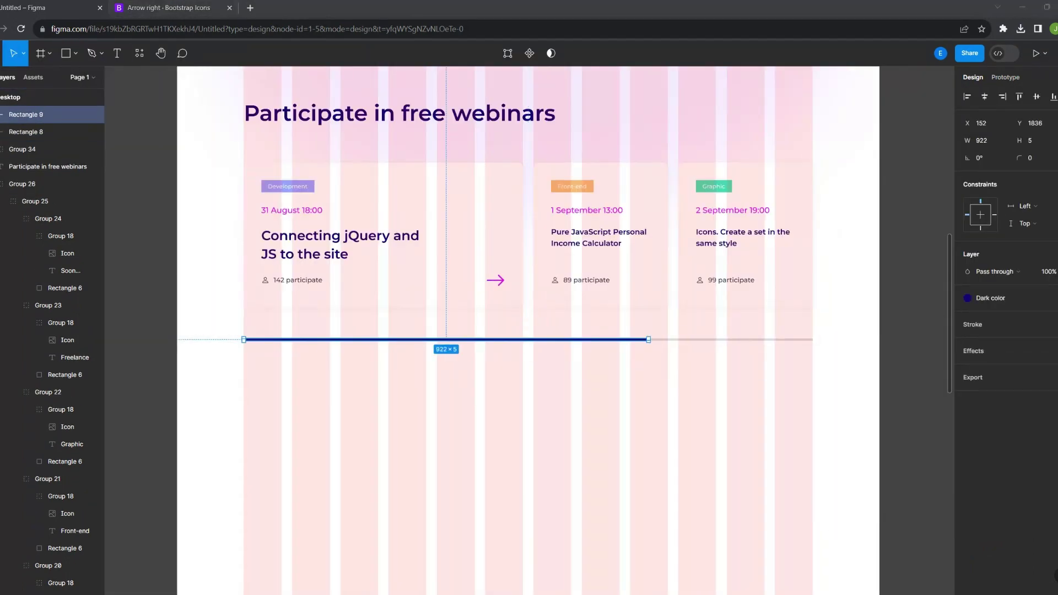
{"action": "left_click", "coordinate": [26, 132]}
{"action": "key", "text": "shift+2"}
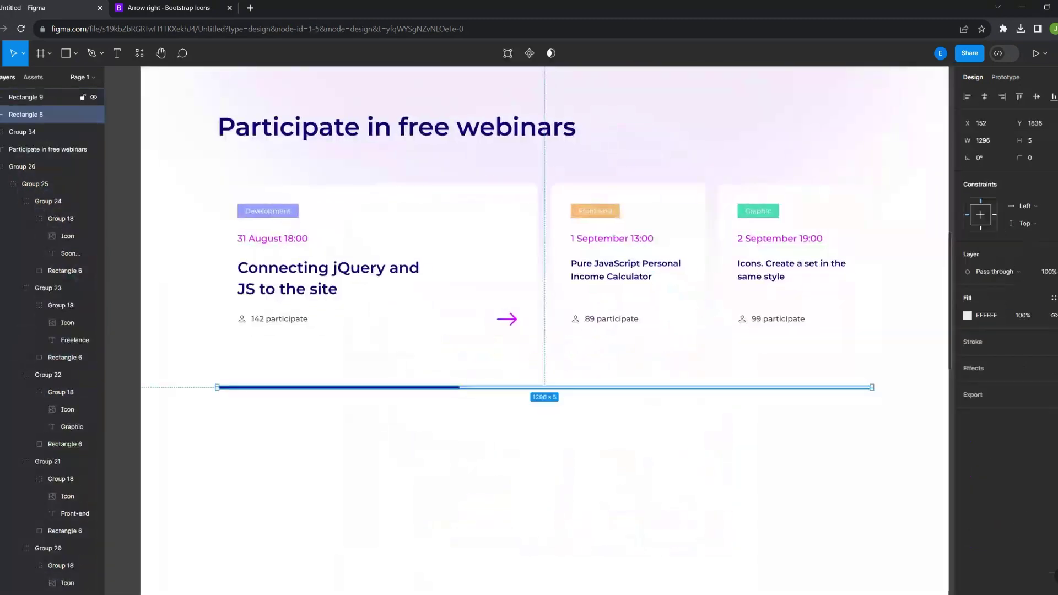
{"action": "key", "text": "Escape"}
{"action": "key", "text": "Escape"}
{"action": "key", "text": "Escape"}
{"action": "scroll", "coordinate": [544, 386], "scroll_direction": "down", "scroll_amount": 3}
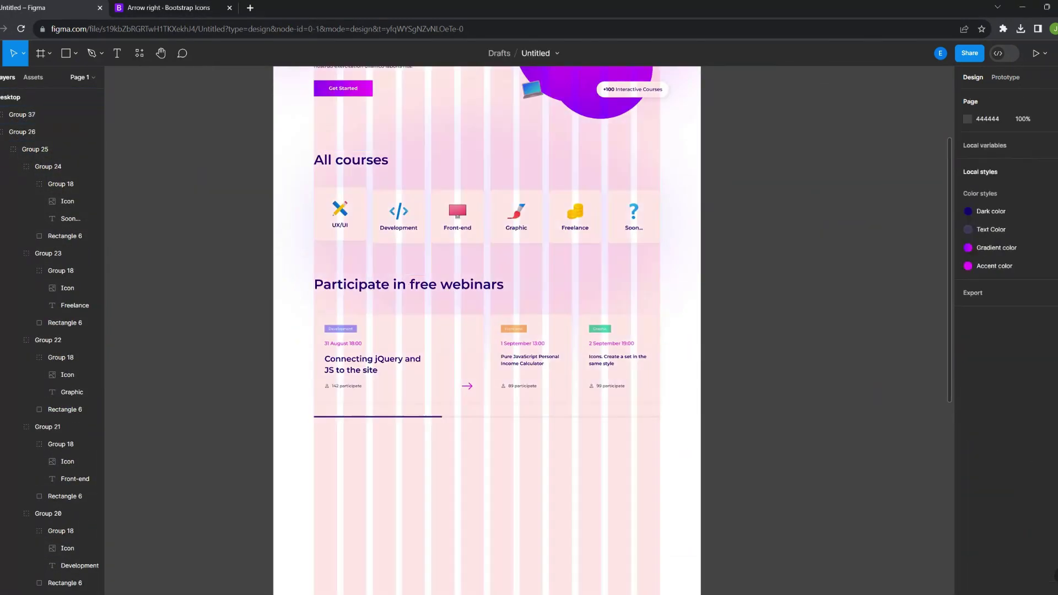
{"action": "scroll", "coordinate": [484, 276], "scroll_direction": "down", "scroll_amount": 2}
{"action": "left_click", "coordinate": [441, 188]}
Copy the heading as 'Our students say' and place a white card copy below it
{"action": "left_click_drag", "start_coordinate": [441, 189], "coordinate": [448, 327]}
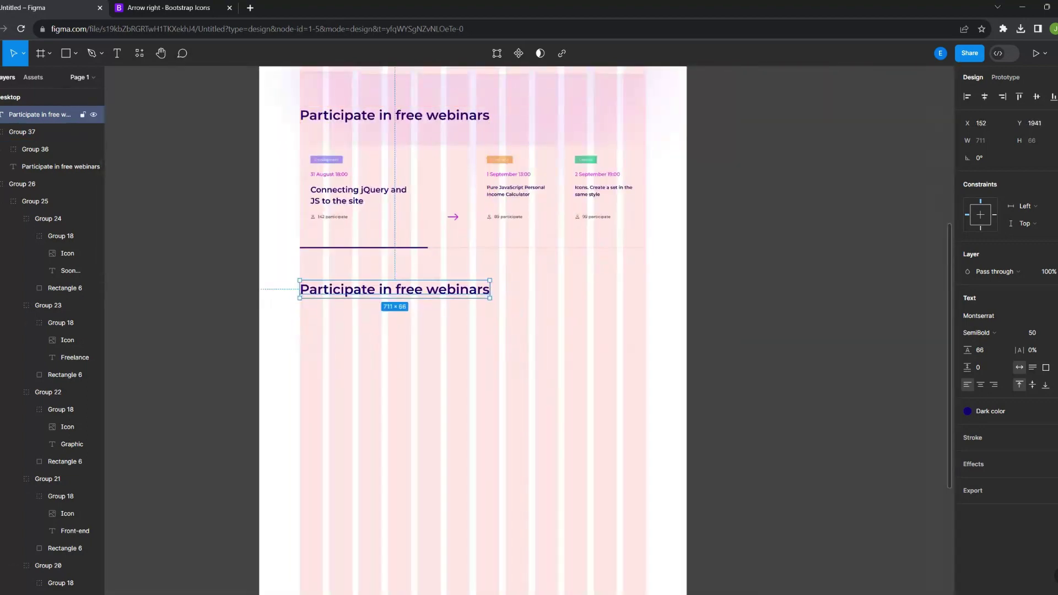
{"action": "key", "text": "Return"}
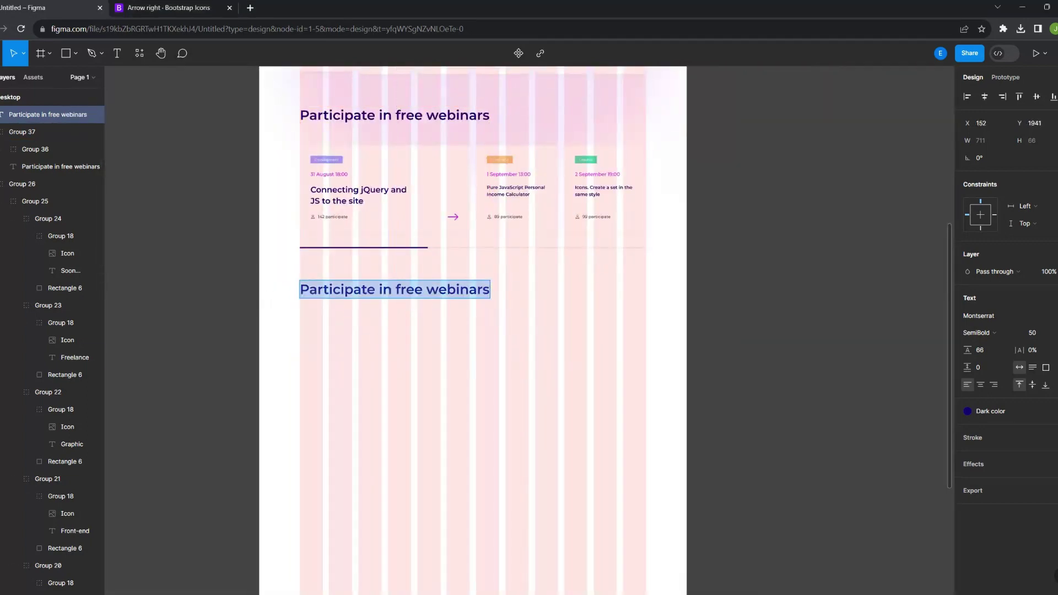
{"action": "key", "text": "ctrl+v"}
{"action": "left_click_drag", "start_coordinate": [384, 193], "coordinate": [385, 374]}
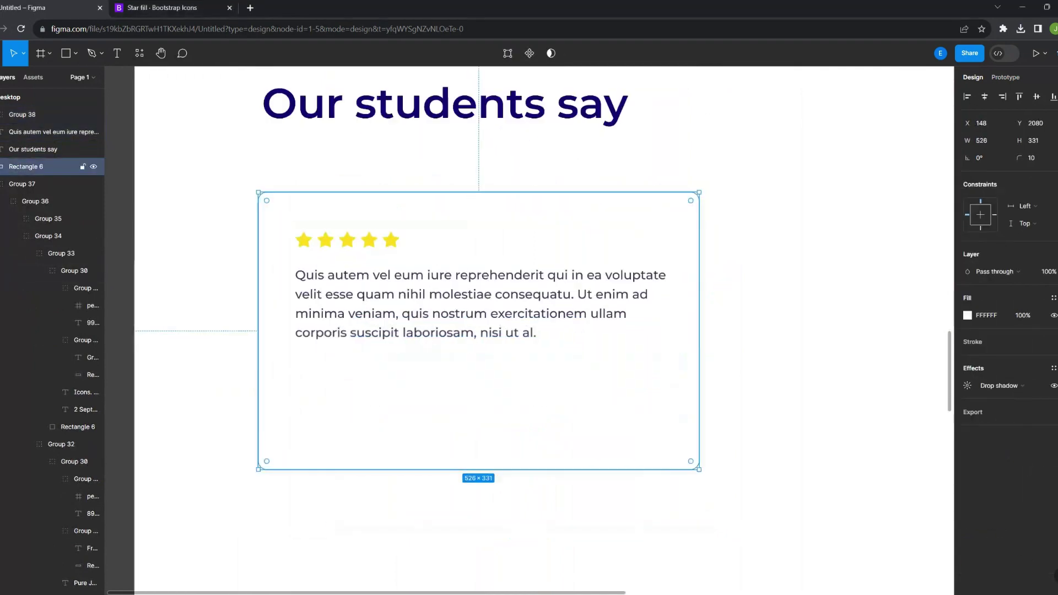
{"action": "type", "text": "Web Designer"}
{"action": "key", "text": "ctrl+a"}
{"action": "key", "text": "Escape"}
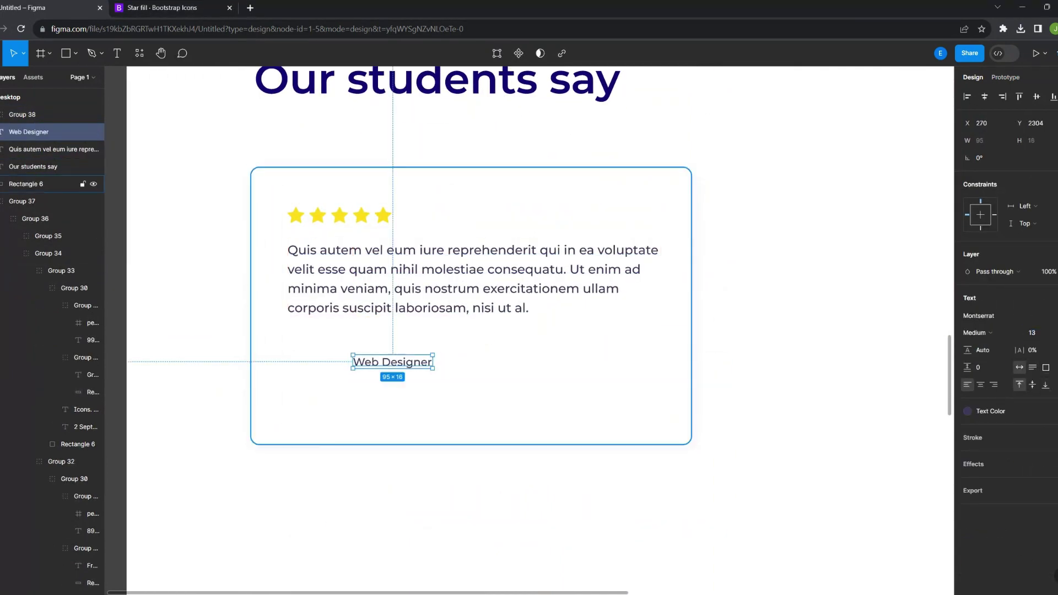
Style the copied card text at 18 px SemiBold with the Dark colour style
{"action": "left_click", "coordinate": [1031, 332]}
{"action": "type", "text": "18"}
{"action": "left_click", "coordinate": [976, 332]}
{"action": "left_click", "coordinate": [978, 352]}
{"action": "left_click", "coordinate": [966, 411]}
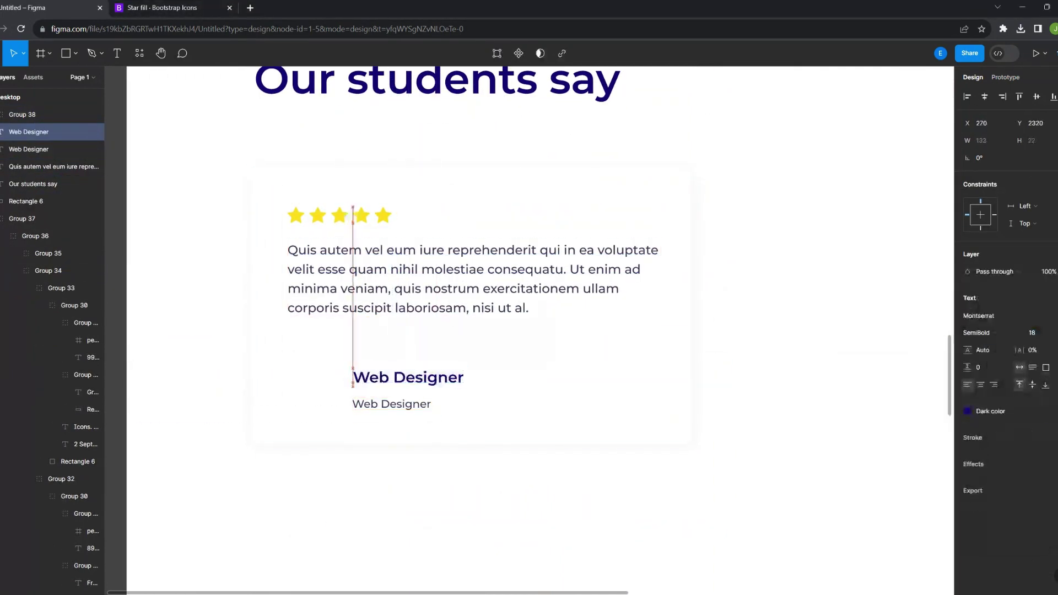
{"action": "left_click", "coordinate": [859, 397]}
Fill the name with a Content Reel placeholder person name and group the name and role
{"action": "right_click", "coordinate": [393, 380]}
{"action": "left_click", "coordinate": [626, 449]}
{"action": "left_click", "coordinate": [799, 351]}
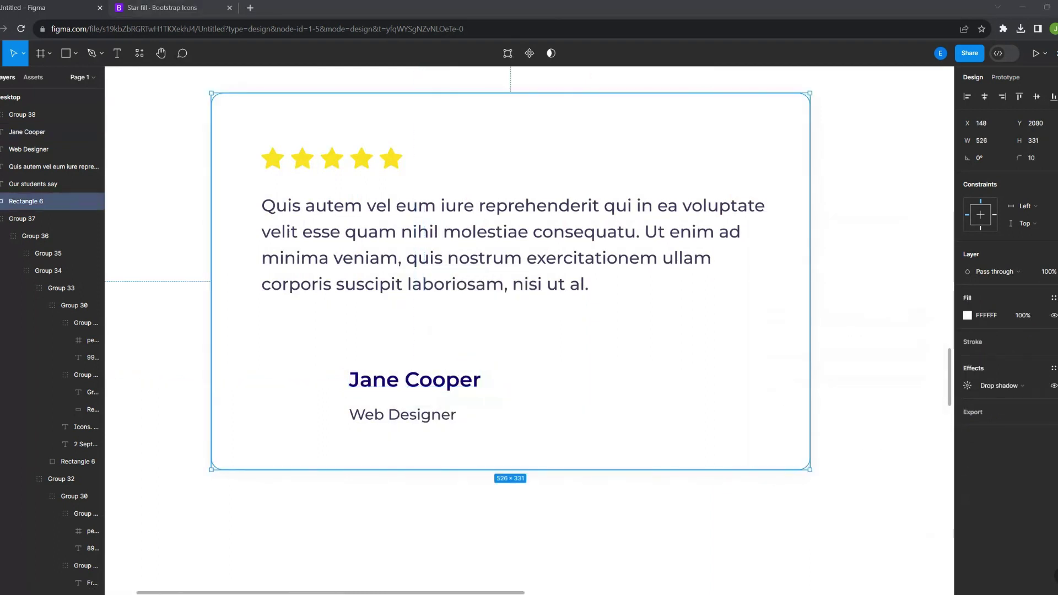
{"action": "left_click", "coordinate": [414, 380], "text": "shift"}
{"action": "key", "text": "ctrl+g"}
Draw a round avatar ellipse left of the name and group it with the name and role
{"action": "left_click", "coordinate": [76, 53]}
{"action": "left_click", "coordinate": [71, 118]}
{"action": "left_click_drag", "start_coordinate": [274, 356], "coordinate": [332, 414]}
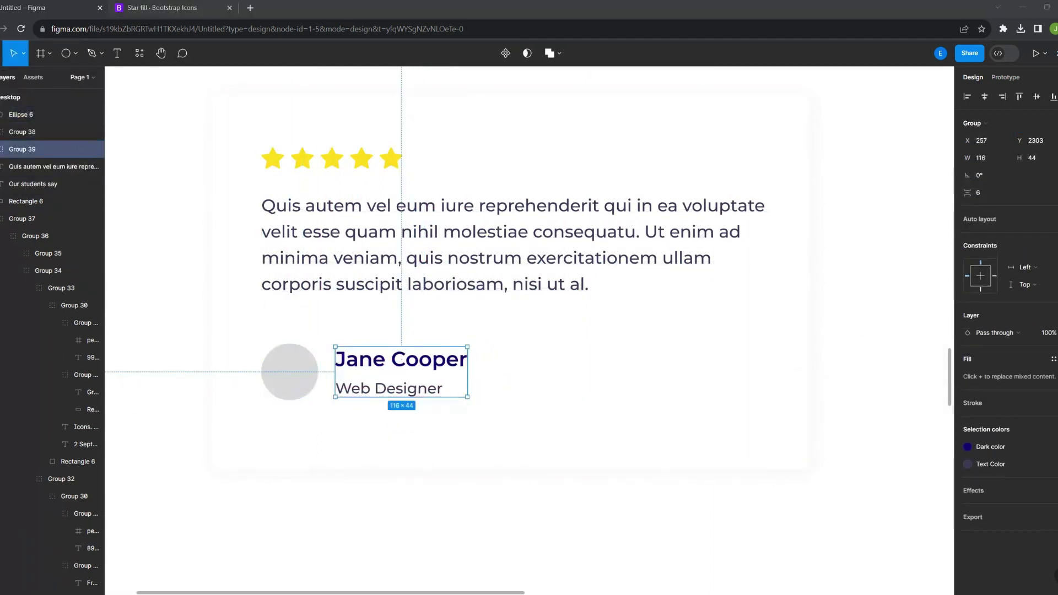
{"action": "left_click", "coordinate": [289, 372]}
{"action": "left_click", "coordinate": [401, 375], "text": "shift"}
{"action": "key", "text": "ctrl+g"}
Group the quote mark, stars, quote text and name row into one testimonial block
{"action": "left_click", "coordinate": [551, 435]}
{"action": "scroll", "coordinate": [551, 435], "scroll_direction": "down", "scroll_amount": 2}
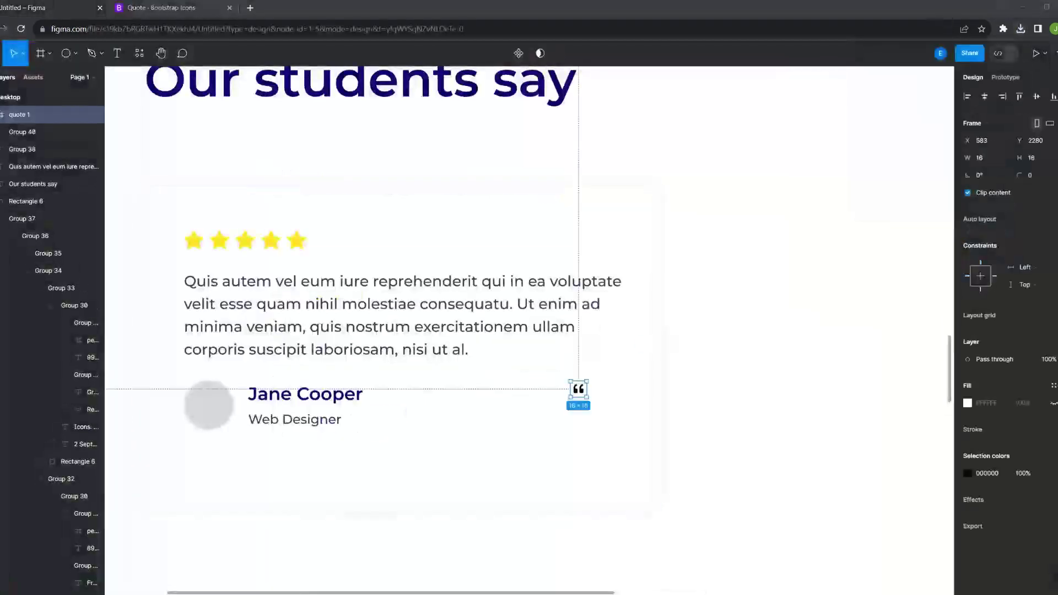
{"action": "key", "text": "ctrl+g"}
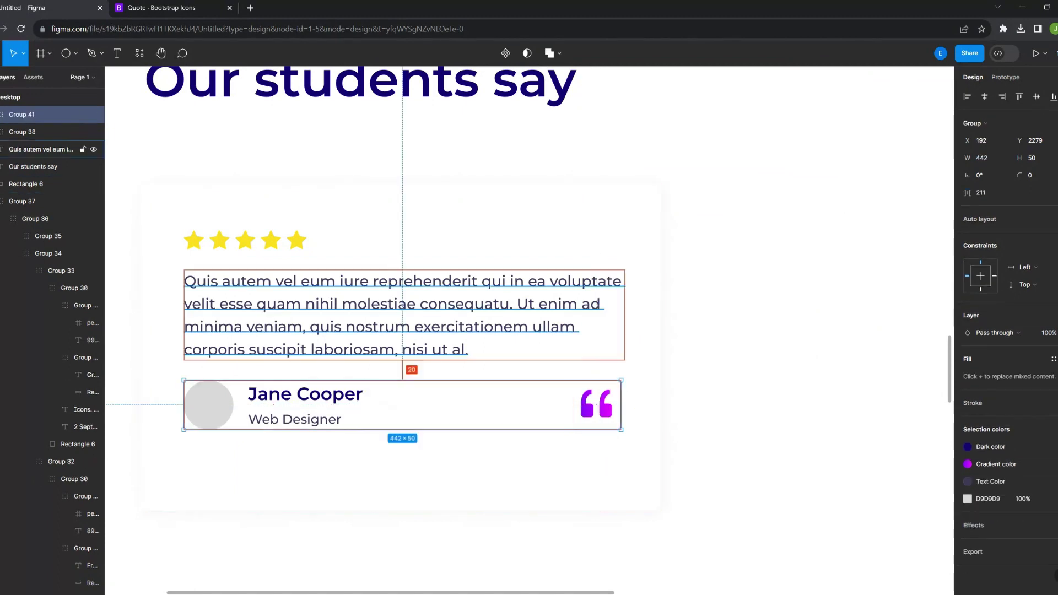
{"action": "double_click", "coordinate": [596, 401]}
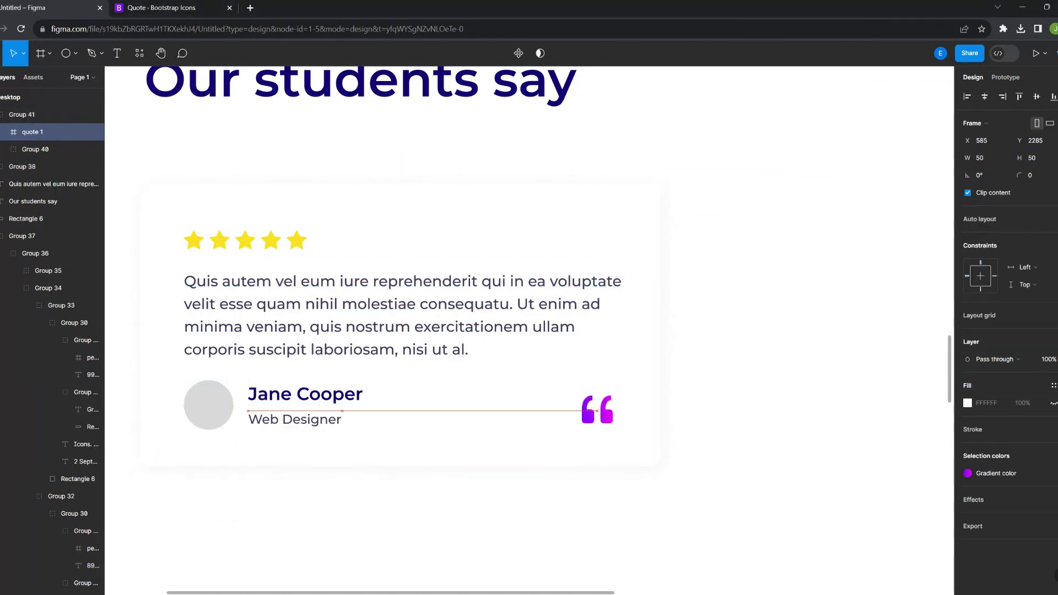
{"action": "key", "text": "ctrl+g"}
{"action": "scroll", "coordinate": [380, 408], "scroll_direction": "down", "scroll_amount": 3, "text": "ctrl"}
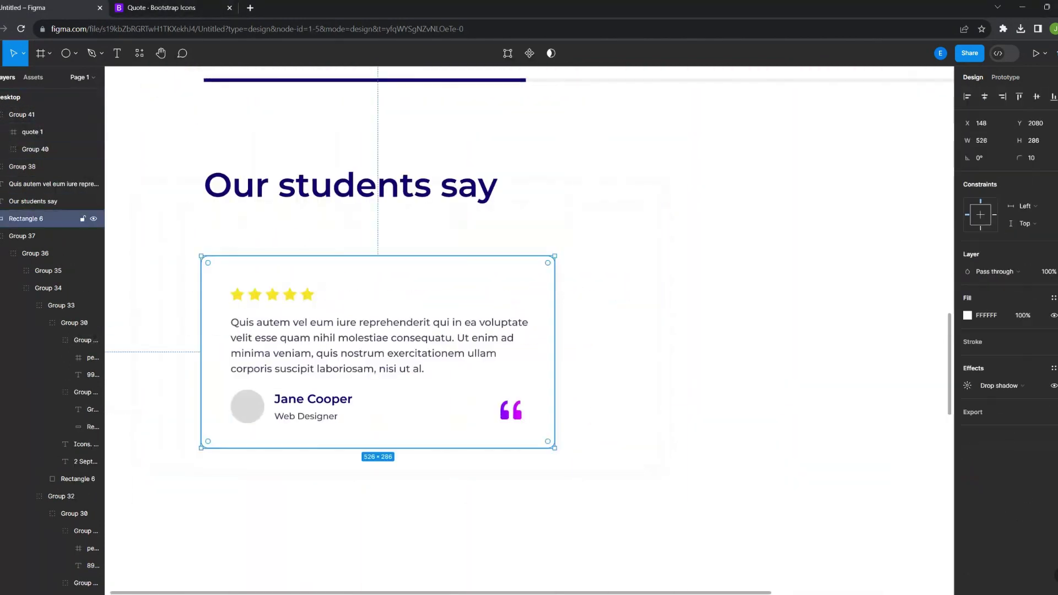
Nudge the testimonial content up to centre it within the card
{"action": "left_click_drag", "start_coordinate": [379, 408], "coordinate": [379, 404]}
{"action": "double_click", "coordinate": [376, 404]}
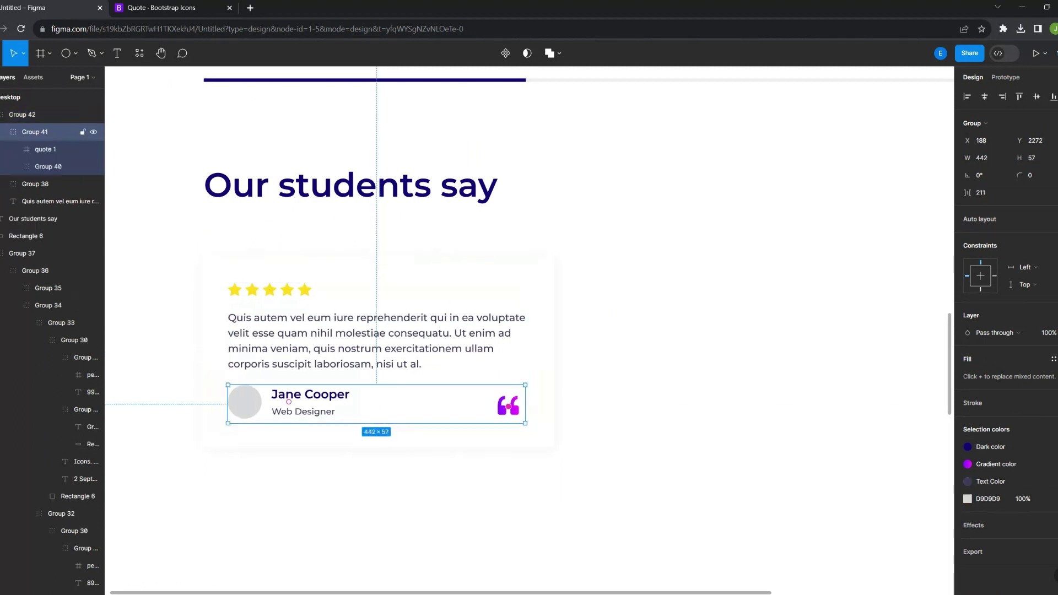
{"action": "key", "text": "Escape"}
{"action": "left_click", "coordinate": [316, 404]}
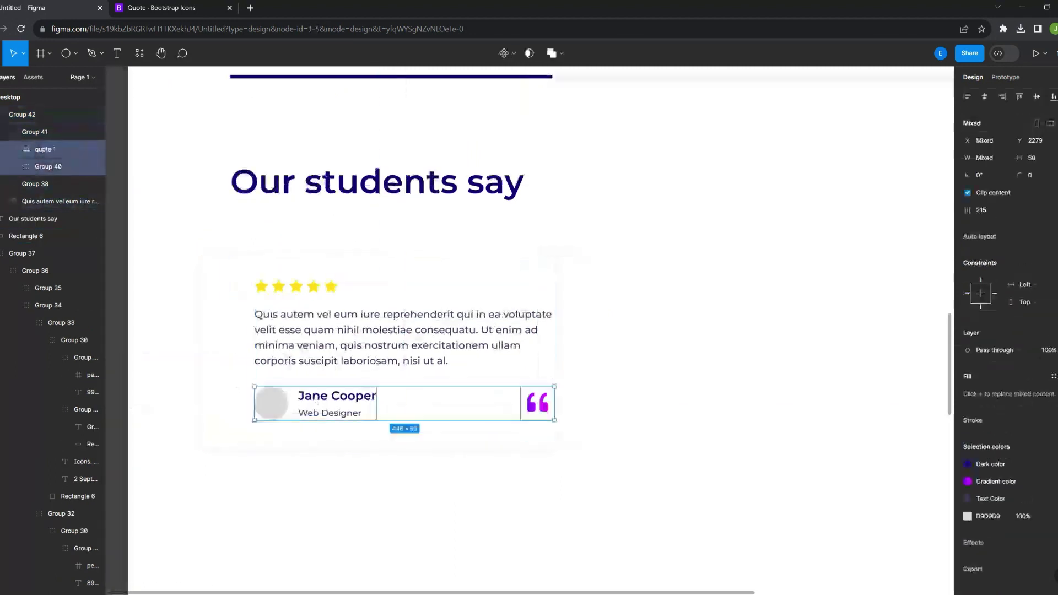
{"action": "left_click", "coordinate": [405, 432]}
{"action": "left_click", "coordinate": [315, 398]}
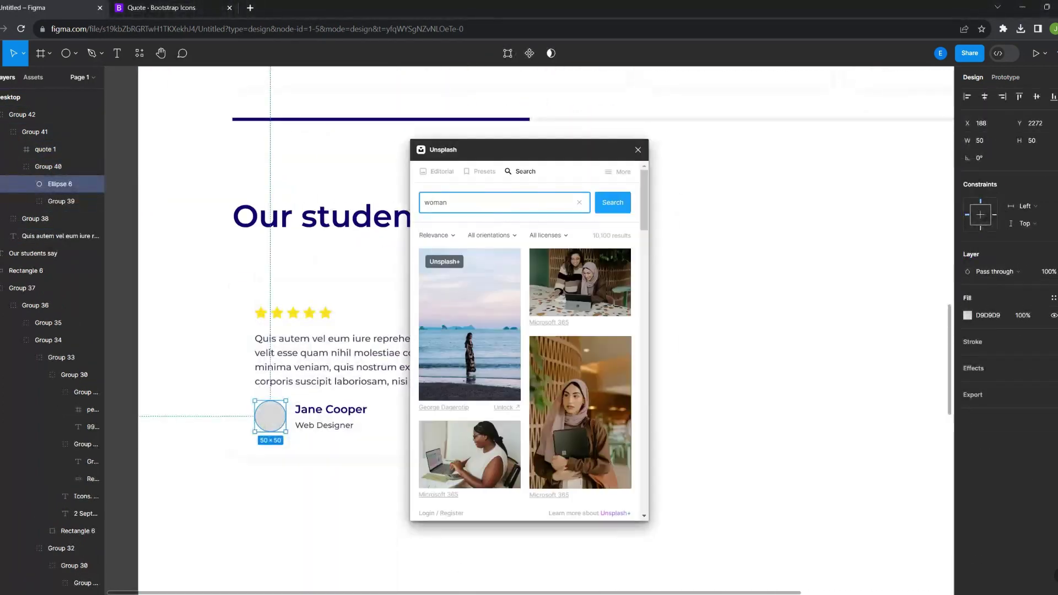
Search the Unsplash plugin for 'woman orange' portrait photos
{"action": "scroll", "coordinate": [750, 350], "scroll_direction": "down", "scroll_amount": 5}
{"action": "scroll", "coordinate": [749, 349], "scroll_direction": "down", "scroll_amount": 5}
{"action": "scroll", "coordinate": [749, 350], "scroll_direction": "down", "scroll_amount": 5}
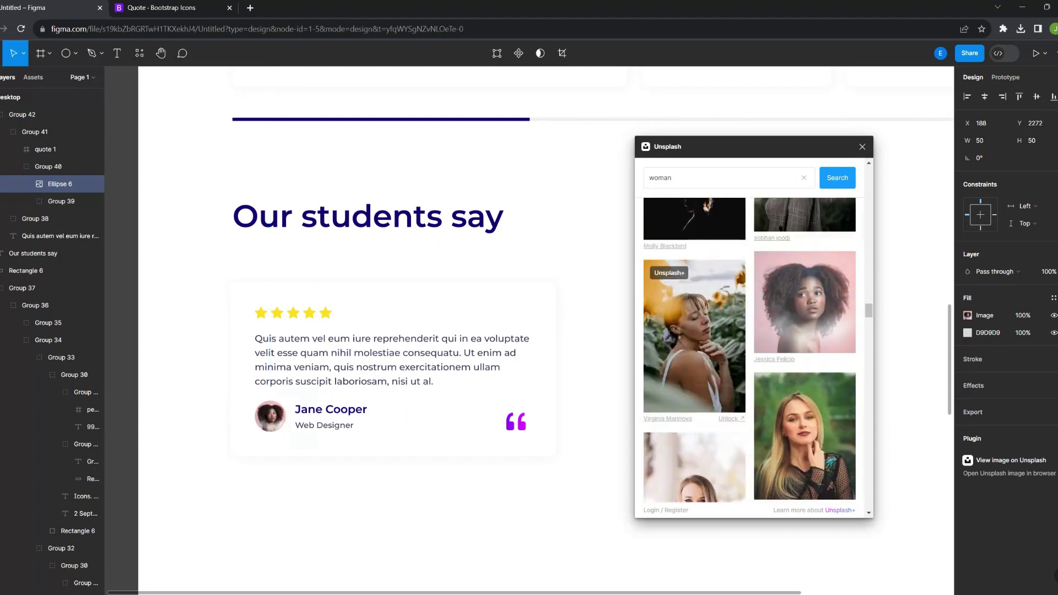
{"action": "scroll", "coordinate": [750, 349], "scroll_direction": "down", "scroll_amount": 5}
{"action": "scroll", "coordinate": [749, 350], "scroll_direction": "down", "scroll_amount": 5}
{"action": "scroll", "coordinate": [749, 350], "scroll_direction": "down", "scroll_amount": 5}
{"action": "scroll", "coordinate": [749, 350], "scroll_direction": "down", "scroll_amount": 5}
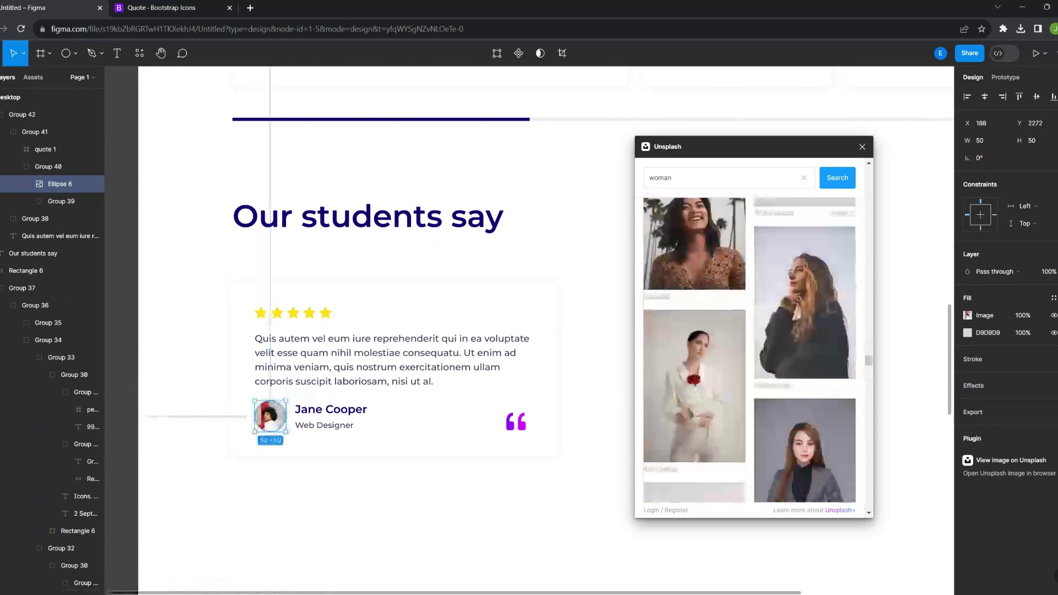
{"action": "scroll", "coordinate": [749, 350], "scroll_direction": "down", "scroll_amount": 5}
{"action": "scroll", "coordinate": [750, 350], "scroll_direction": "down", "scroll_amount": 5}
{"action": "scroll", "coordinate": [749, 350], "scroll_direction": "down", "scroll_amount": 5}
{"action": "scroll", "coordinate": [749, 350], "scroll_direction": "down", "scroll_amount": 5}
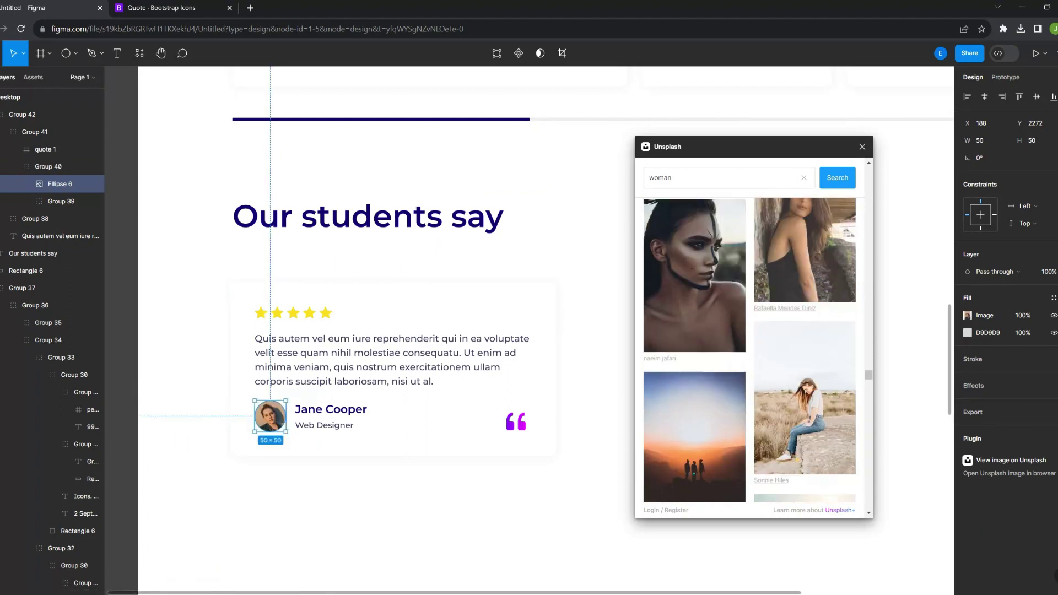
{"action": "scroll", "coordinate": [750, 349], "scroll_direction": "down", "scroll_amount": 5}
{"action": "scroll", "coordinate": [749, 350], "scroll_direction": "down", "scroll_amount": 5}
{"action": "type", "text": " orange"}
{"action": "key", "text": "Return"}
Fill the avatar circle with a chosen woman's portrait photo
{"action": "scroll", "coordinate": [749, 350], "scroll_direction": "down", "scroll_amount": 5}
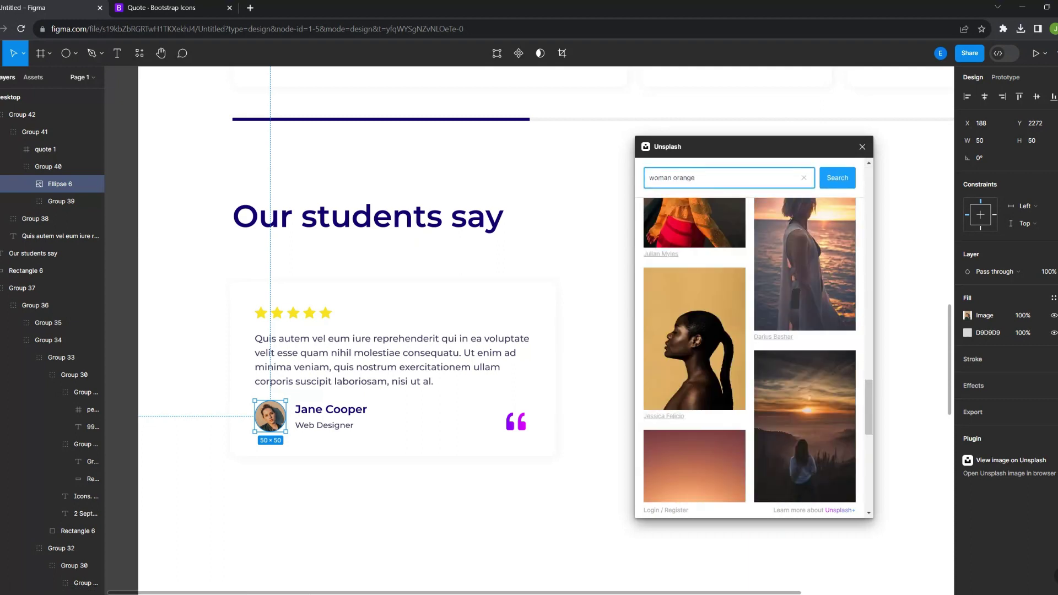
{"action": "scroll", "coordinate": [749, 349], "scroll_direction": "down", "scroll_amount": 5}
{"action": "right_click", "coordinate": [259, 267]}
{"action": "left_click", "coordinate": [419, 508]}
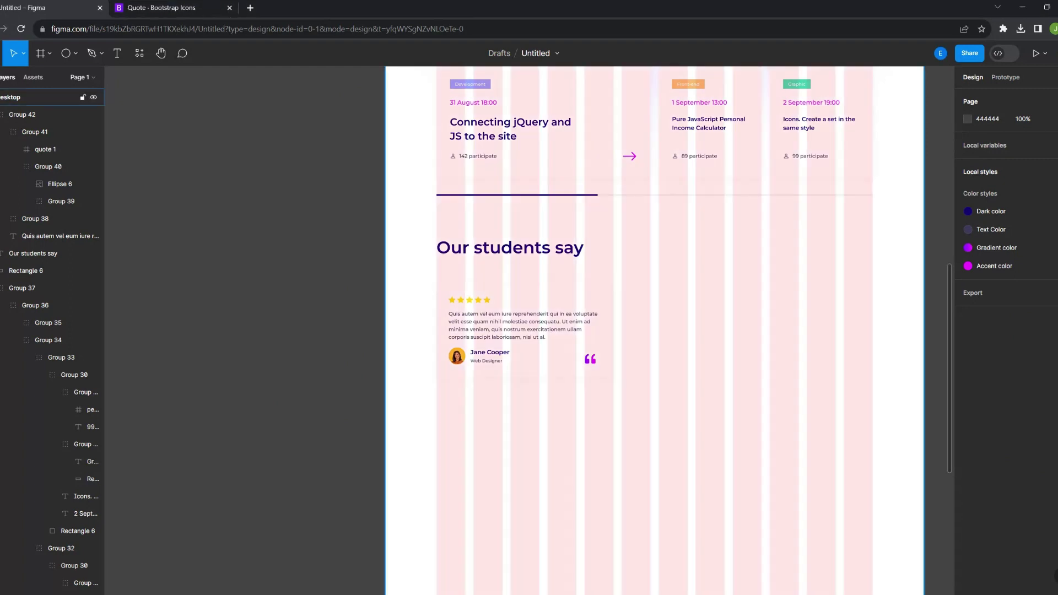
Draw a 40×5 bar under the testimonial card and duplicate it twice alongside
{"action": "key", "text": "r"}
{"action": "left_click_drag", "start_coordinate": [390, 358], "coordinate": [448, 371]}
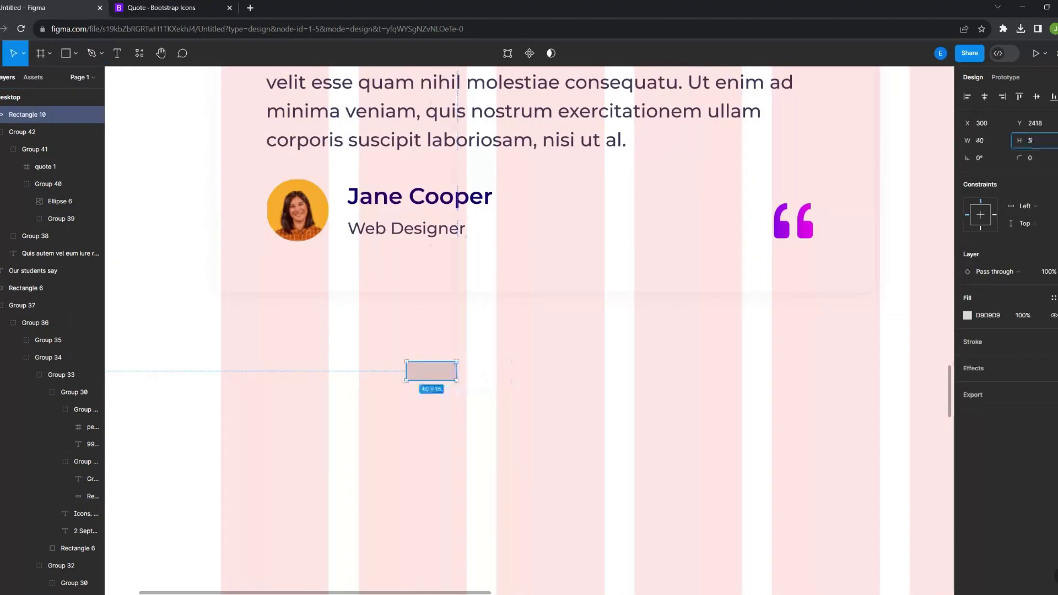
{"action": "key", "text": "Return"}
{"action": "key", "text": "ctrl+d"}
{"action": "scroll", "coordinate": [488, 355], "scroll_direction": "up", "scroll_amount": 3, "text": "ctrl"}
{"action": "key", "text": "ctrl+alt+v"}
Colour the first bar #10006D and the other two #10006D at 10%
{"action": "left_click", "coordinate": [542, 356]}
{"action": "left_click", "coordinate": [967, 315]}
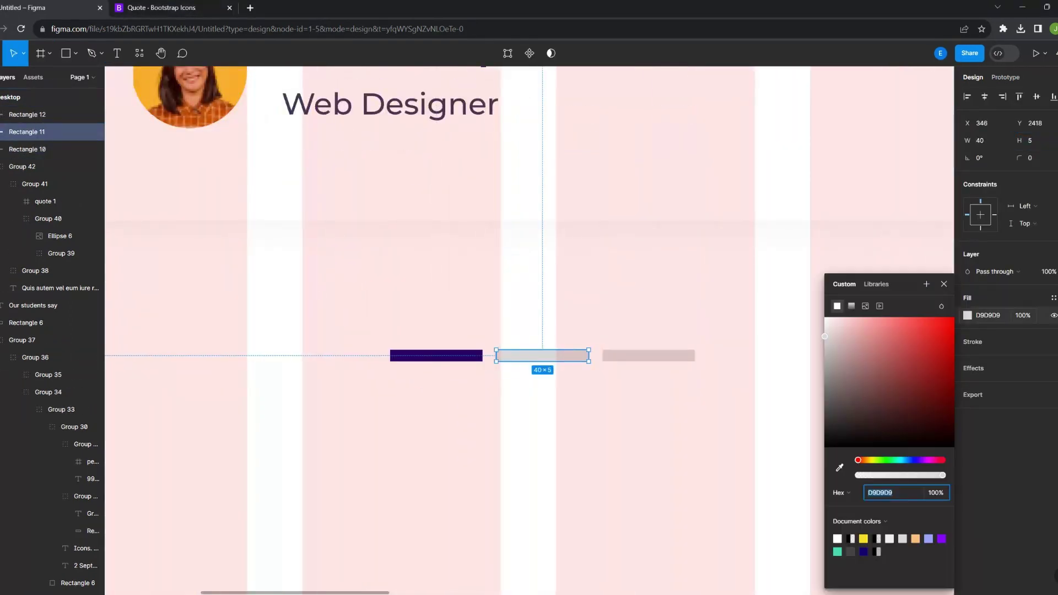
{"action": "key", "text": "Escape"}
{"action": "left_click", "coordinate": [649, 355]}
{"action": "key", "text": "ctrl+alt+v"}
{"action": "left_click", "coordinate": [542, 355], "text": "shift"}
{"action": "scroll", "coordinate": [450, 358], "scroll_direction": "down", "scroll_amount": 3, "text": "ctrl"}
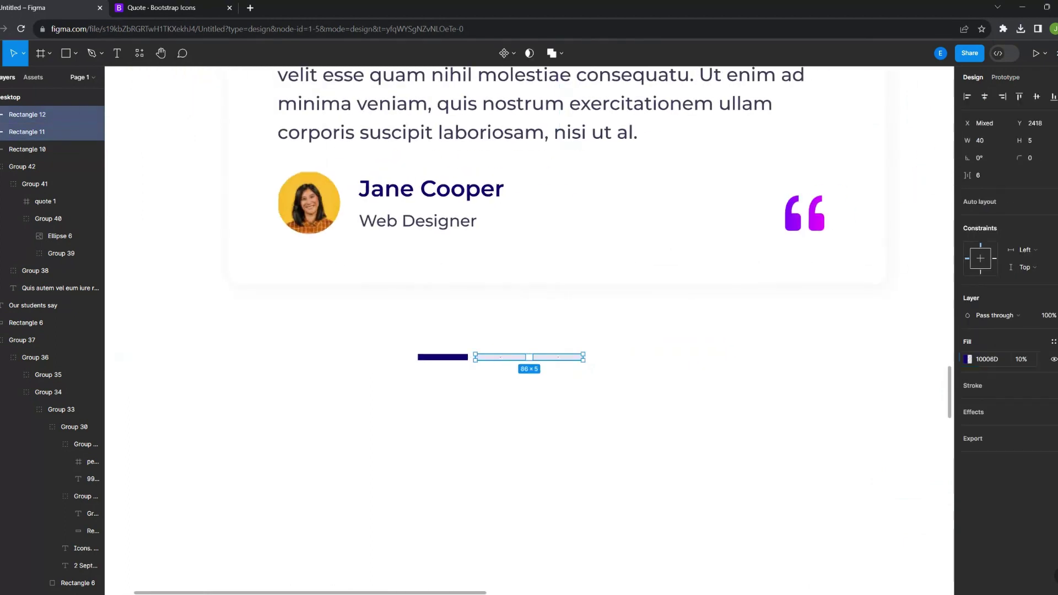
{"action": "scroll", "coordinate": [500, 357], "scroll_direction": "down", "scroll_amount": 3, "text": "ctrl"}
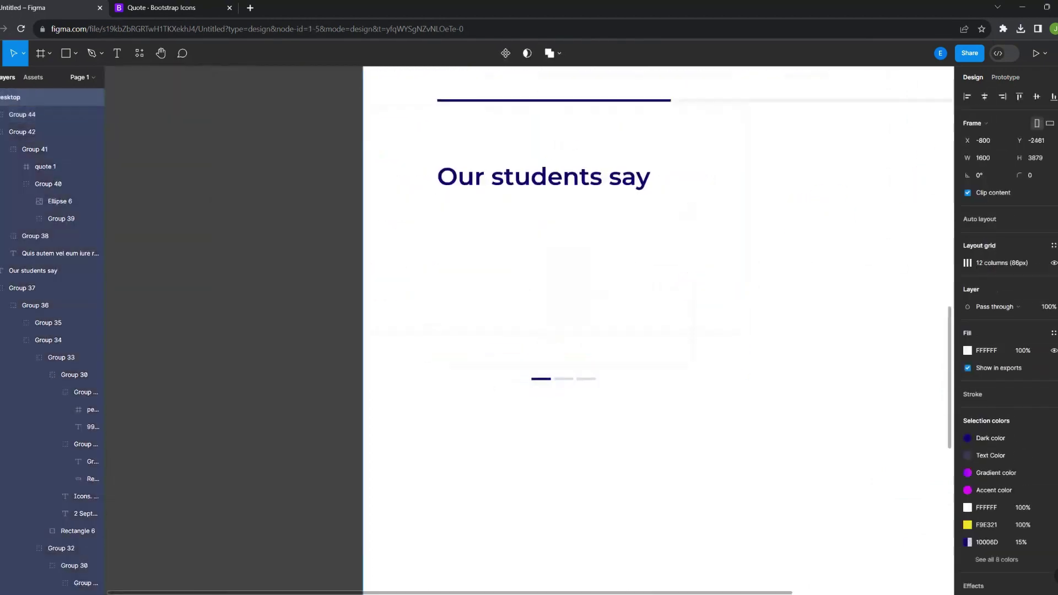
{"action": "key", "text": "Escape"}
{"action": "key", "text": "Escape"}
Move the gradient circle pair beside the testimonial card, enlarge to about 520×530 and nudge left
{"action": "scroll", "coordinate": [551, 330], "scroll_direction": "up", "scroll_amount": 10}
{"action": "left_click_drag", "start_coordinate": [568, 116], "coordinate": [611, 468]}
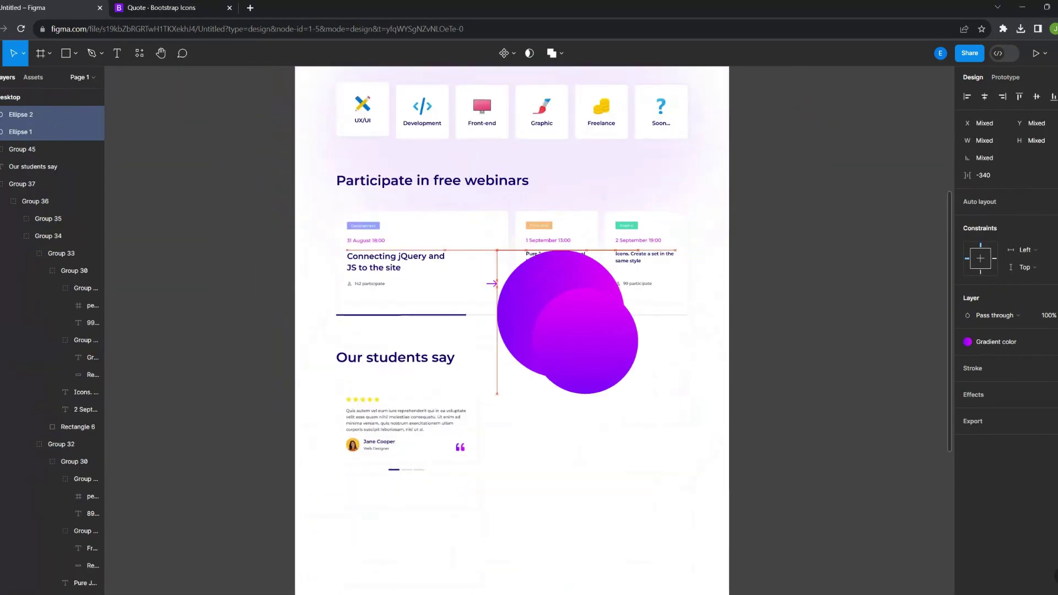
{"action": "left_click_drag", "start_coordinate": [541, 397], "coordinate": [523, 369]}
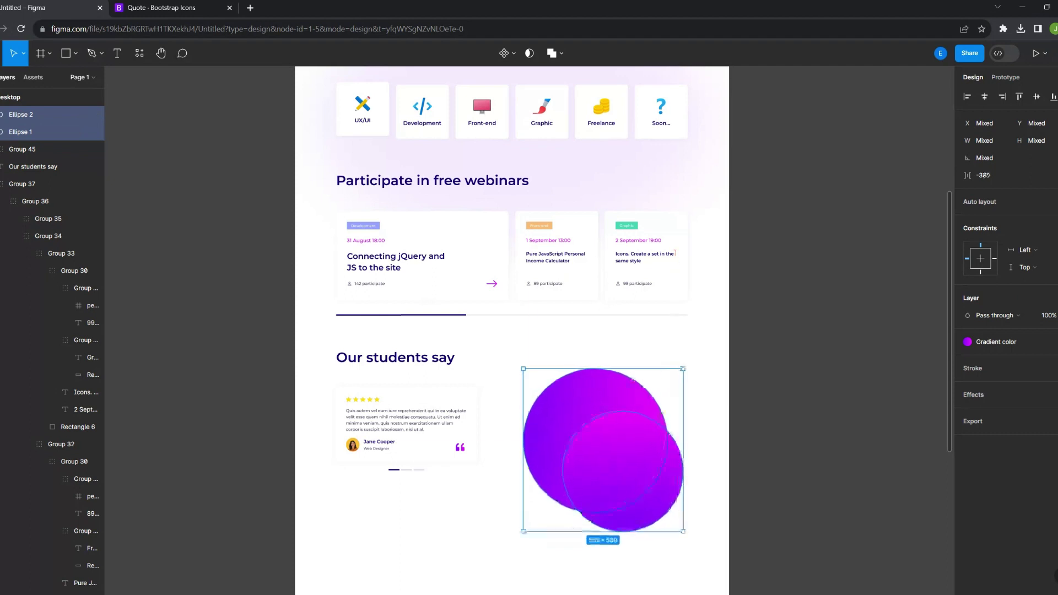
{"action": "scroll", "coordinate": [551, 386], "scroll_direction": "down", "scroll_amount": 1}
{"action": "left_click", "coordinate": [22, 114]}
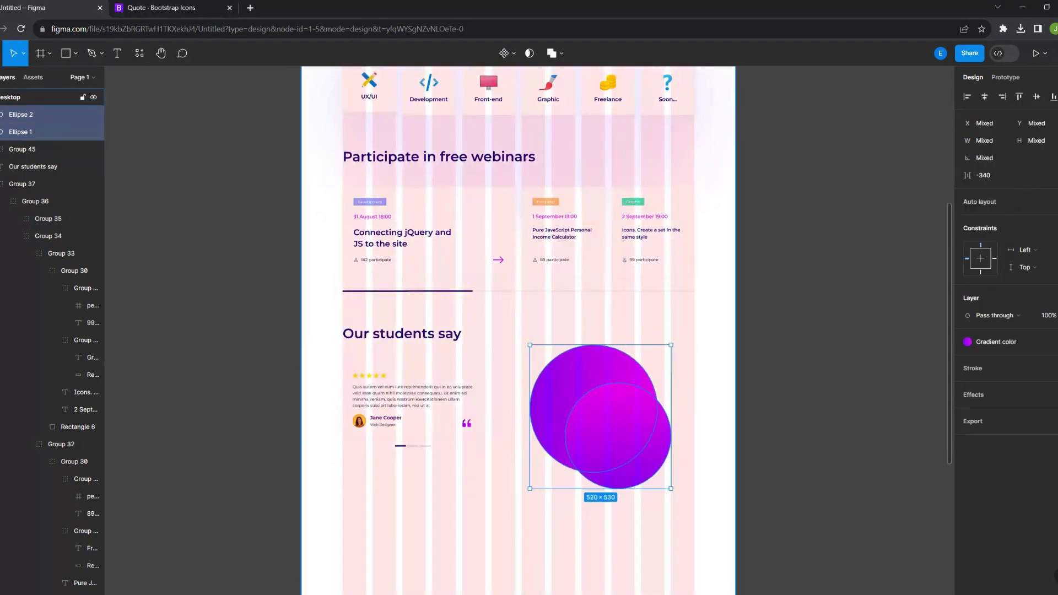
{"action": "left_click_drag", "start_coordinate": [600, 417], "coordinate": [582, 418]}
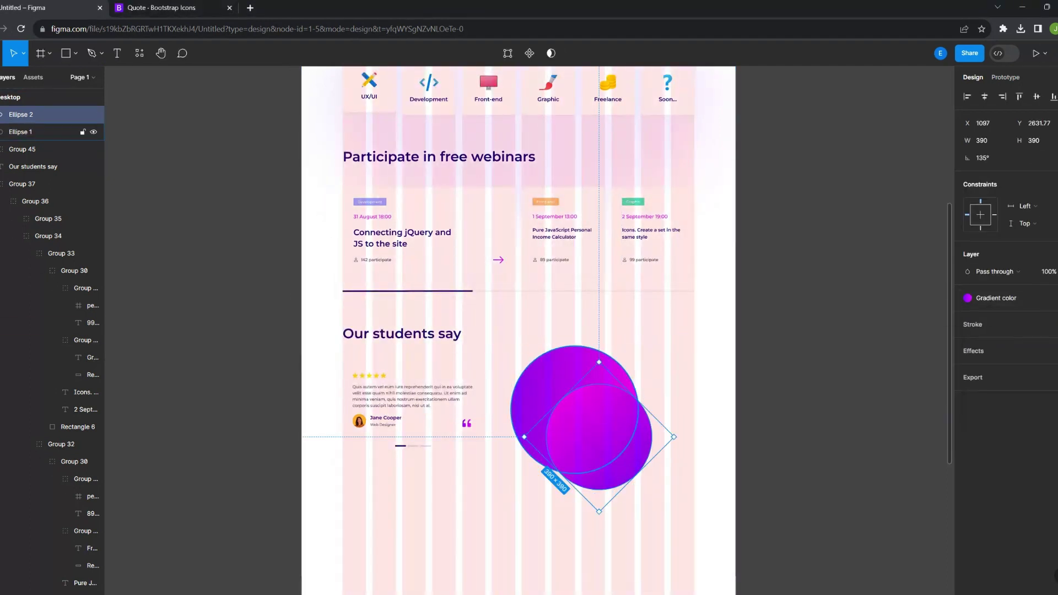
{"action": "left_click", "coordinate": [22, 132], "text": "shift"}
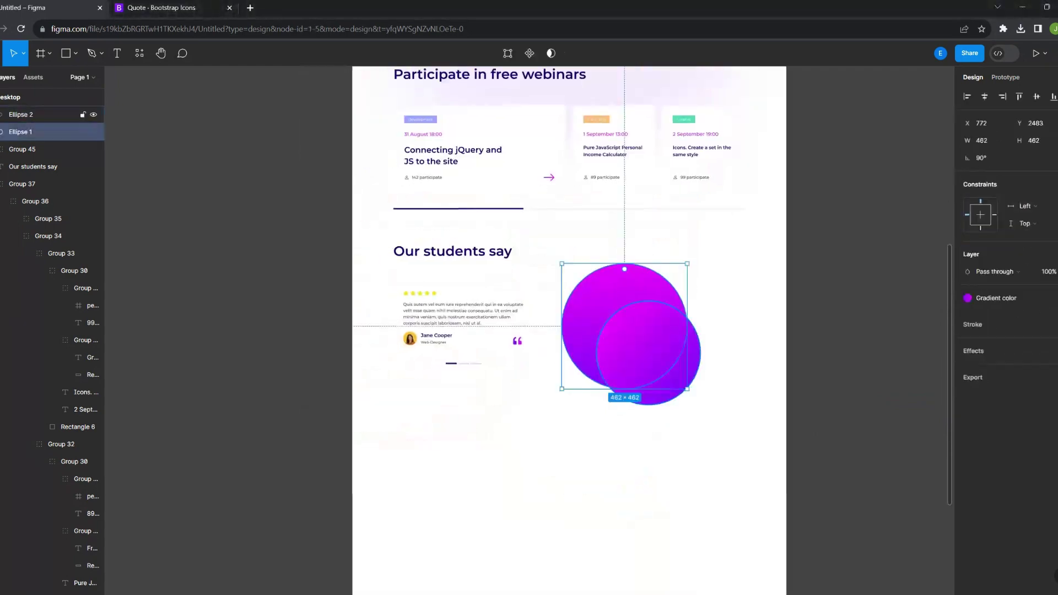
{"action": "scroll", "coordinate": [606, 386], "scroll_direction": "down", "scroll_amount": 2}
Paste the student photo and chat icon over the circles and rotate Ellipse 2 about 15°
{"action": "key", "text": "Escape"}
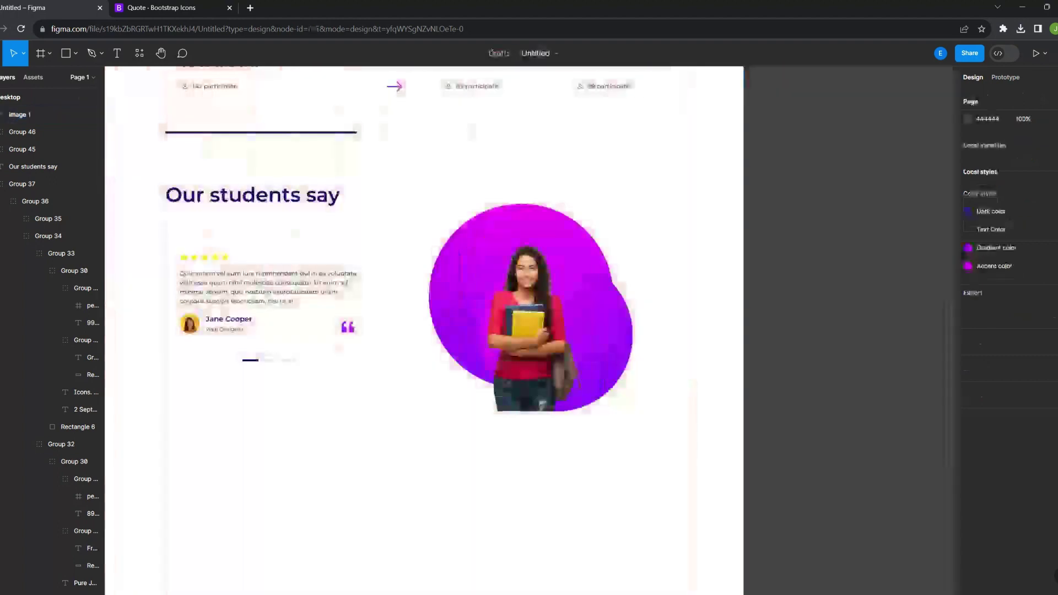
{"action": "key", "text": "ctrl+v"}
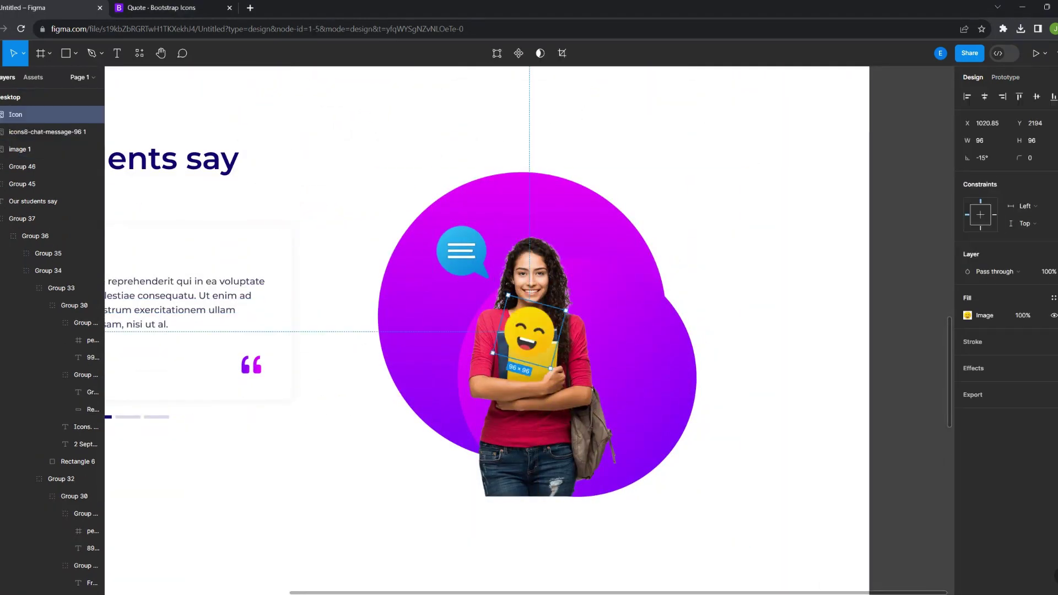
{"action": "left_click_drag", "start_coordinate": [752, 380], "coordinate": [746, 422]}
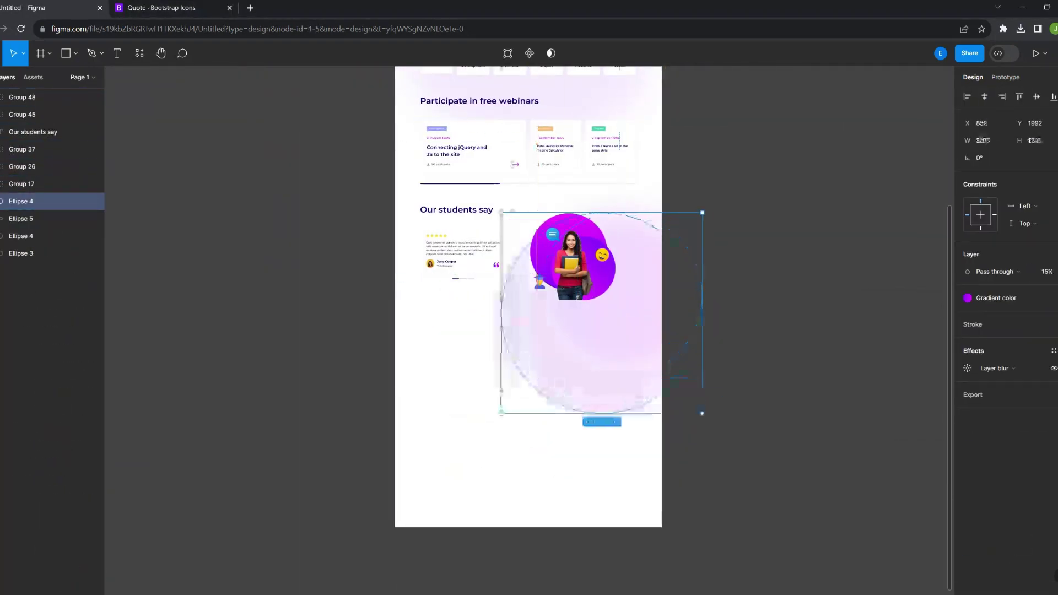
{"action": "key", "text": "Escape"}
{"action": "scroll", "coordinate": [551, 331], "scroll_direction": "up", "scroll_amount": 3}
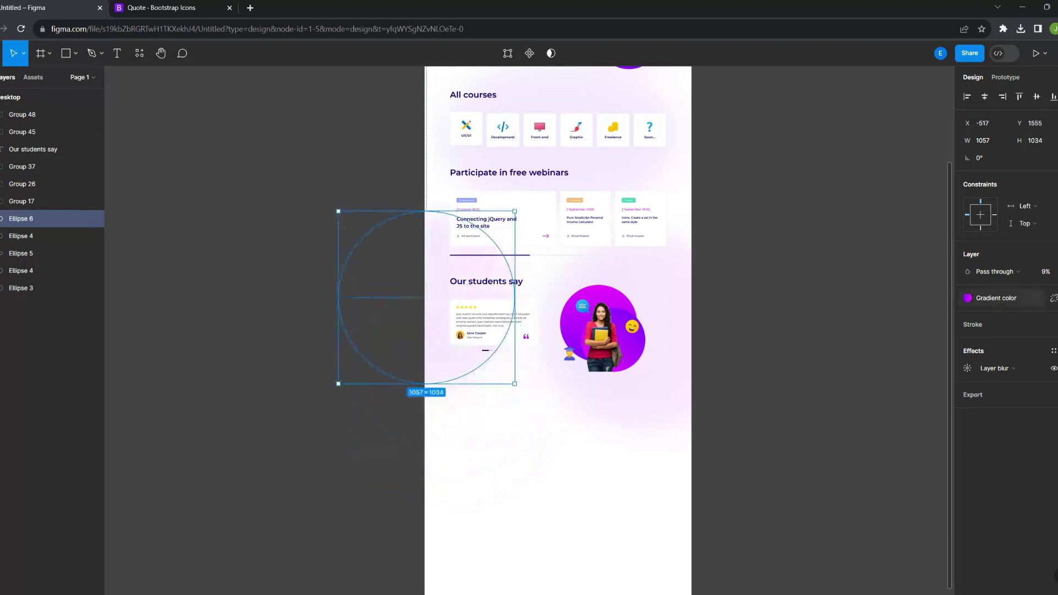
{"action": "scroll", "coordinate": [606, 281], "scroll_direction": "up", "scroll_amount": 3}
{"action": "scroll", "coordinate": [529, 330], "scroll_direction": "up", "scroll_amount": 2}
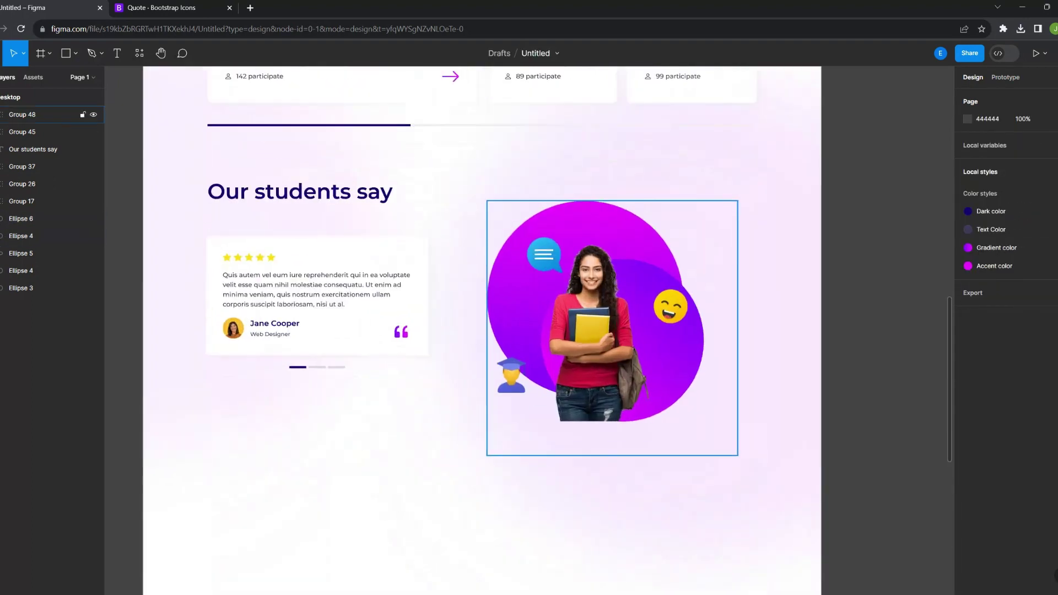
Group all testimonial section layers, including the soft blurred glow ellipses
{"action": "key", "text": "shift+g"}
{"action": "key", "text": "Escape"}
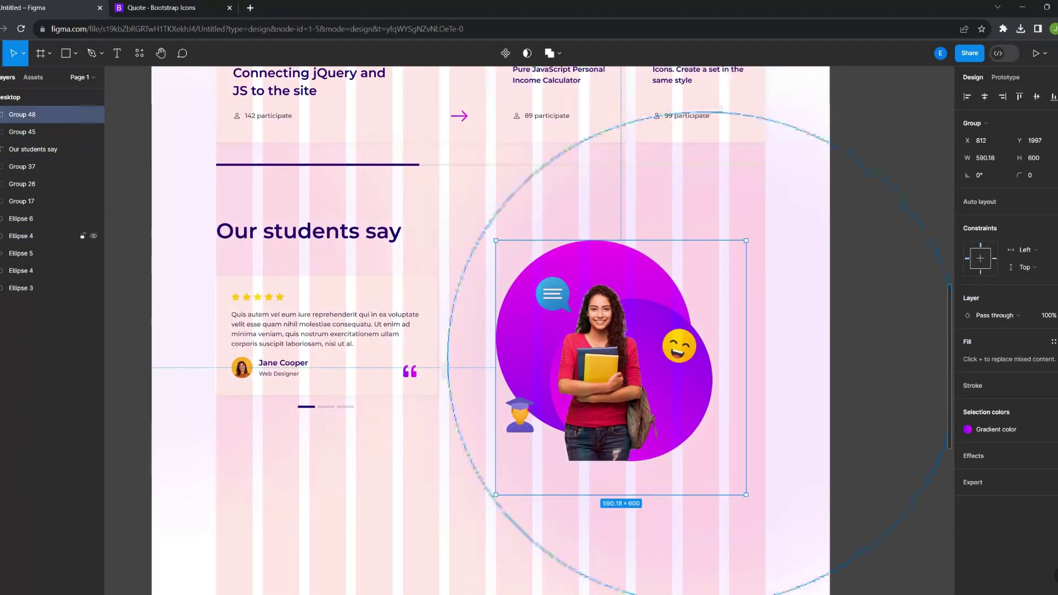
{"action": "scroll", "coordinate": [529, 330], "scroll_direction": "down", "scroll_amount": 2}
{"action": "key", "text": "shift+g"}
{"action": "key", "text": "ctrl+g"}
{"action": "key", "text": "Escape"}
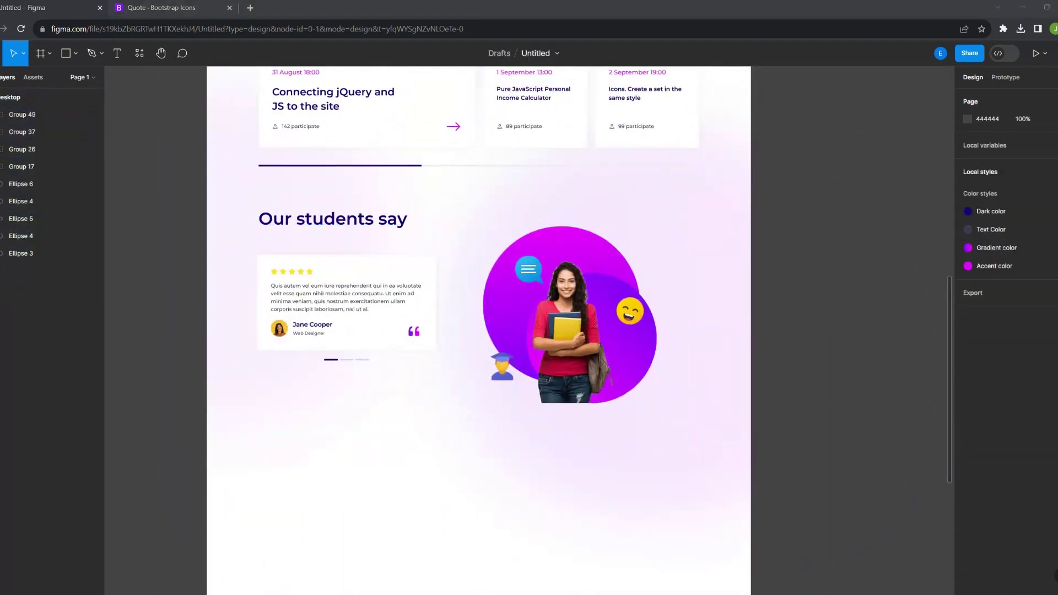
{"action": "left_click_drag", "start_coordinate": [333, 218], "coordinate": [379, 415]}
Position the 'Our latest blog' heading and place a webinar card copy beneath it
{"action": "scroll", "coordinate": [379, 415], "scroll_direction": "up", "scroll_amount": 3}
{"action": "key", "text": "shift+g"}
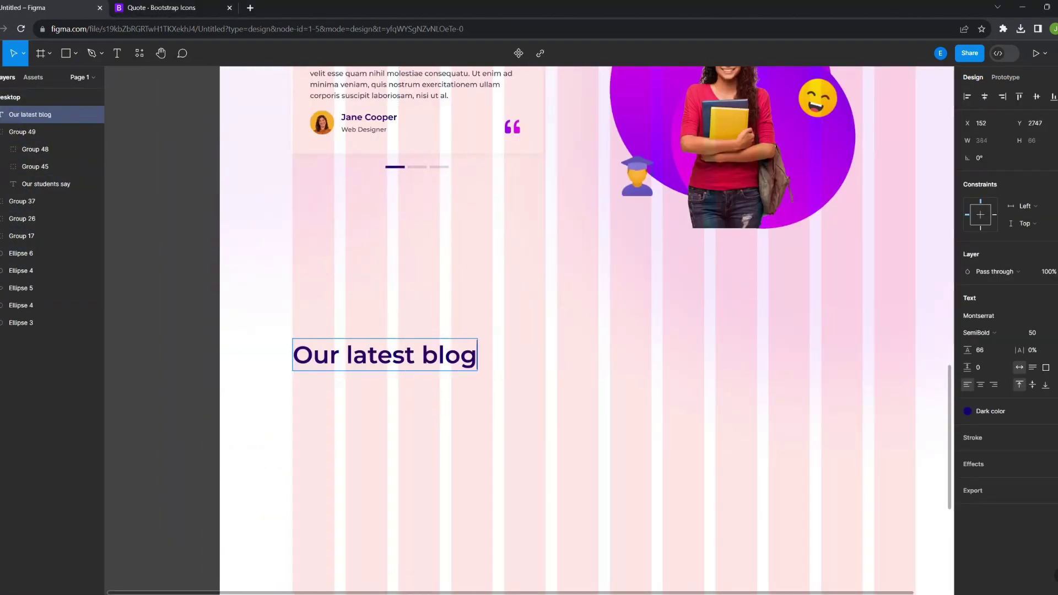
{"action": "key", "text": "shift+Up"}
{"action": "key", "text": "shift+Up"}
{"action": "scroll", "coordinate": [528, 331], "scroll_direction": "down", "scroll_amount": 3}
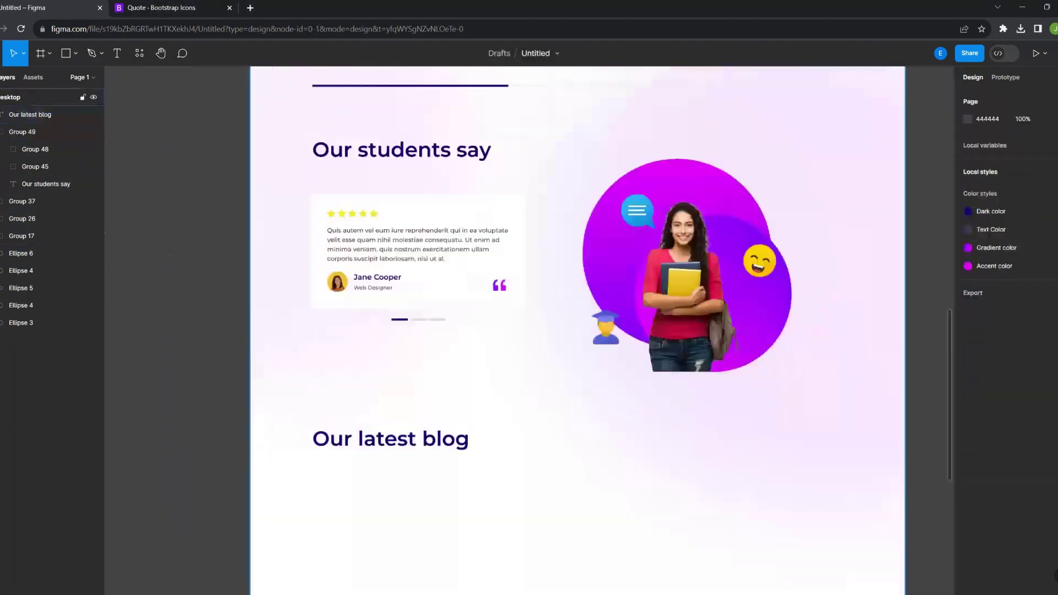
{"action": "left_click", "coordinate": [548, 182]}
{"action": "left_click_drag", "start_coordinate": [548, 182], "coordinate": [392, 473]}
{"action": "scroll", "coordinate": [391, 474], "scroll_direction": "up", "scroll_amount": 3}
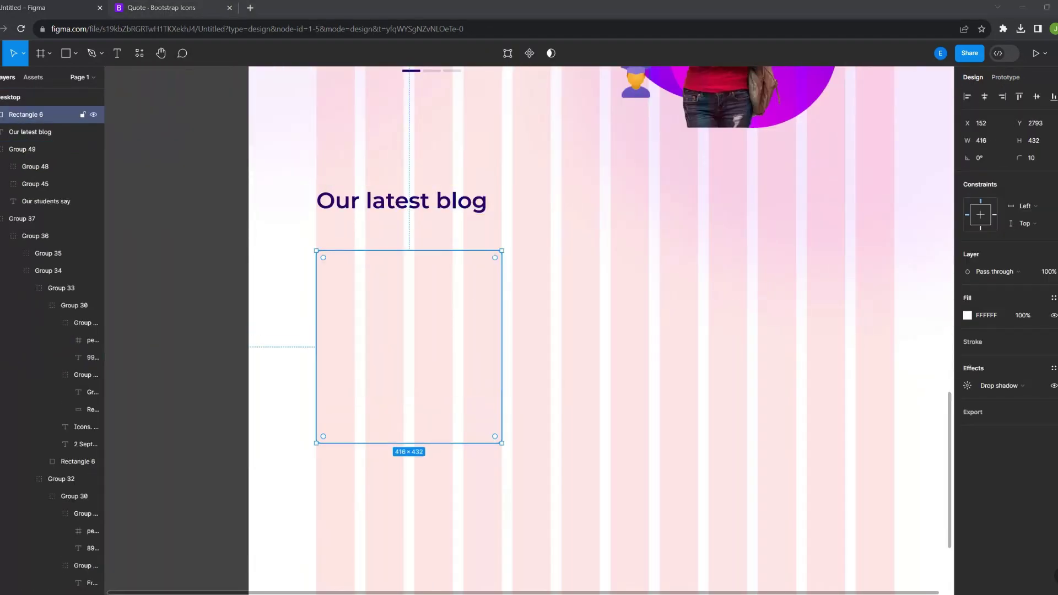
{"action": "scroll", "coordinate": [587, 269], "scroll_direction": "down", "scroll_amount": 5}
Add a post title starting 'How' and a grey image area at the card top
{"action": "left_click", "coordinate": [587, 269]}
{"action": "key", "text": "ctrl+v"}
{"action": "scroll", "coordinate": [587, 270], "scroll_direction": "up", "scroll_amount": 5}
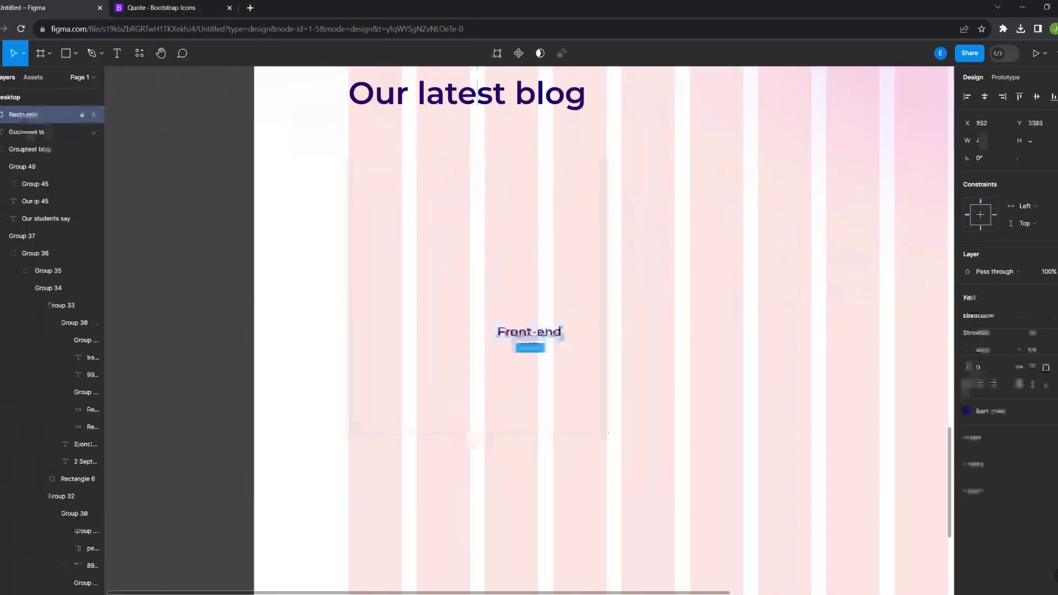
{"action": "key", "text": "Return"}
{"action": "type", "text": "How"}
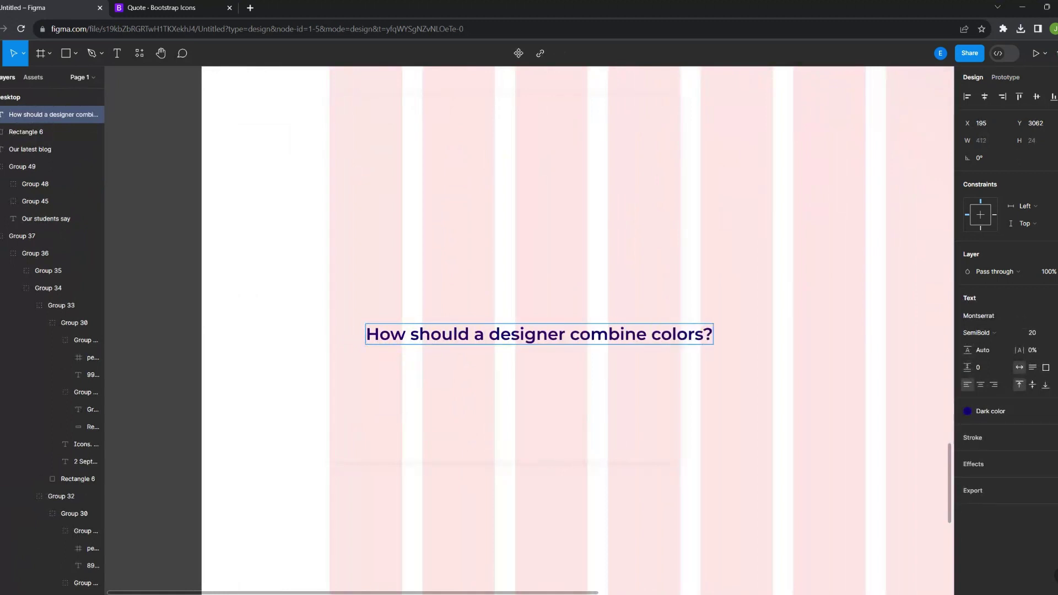
{"action": "type", "text": "r"}
{"action": "left_click_drag", "start_coordinate": [330, 156], "coordinate": [681, 407]}
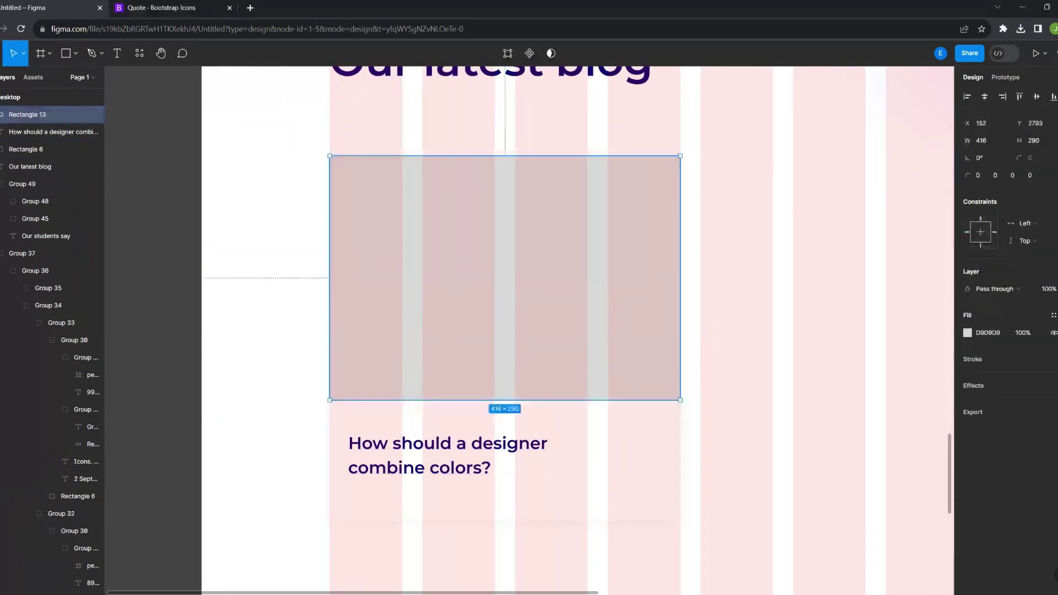
{"action": "key", "text": "Escape"}
Paste the date text into the blog card and duplicate it below the title
{"action": "scroll", "coordinate": [529, 331], "scroll_direction": "down", "scroll_amount": 3}
{"action": "scroll", "coordinate": [529, 330], "scroll_direction": "up", "scroll_amount": 5}
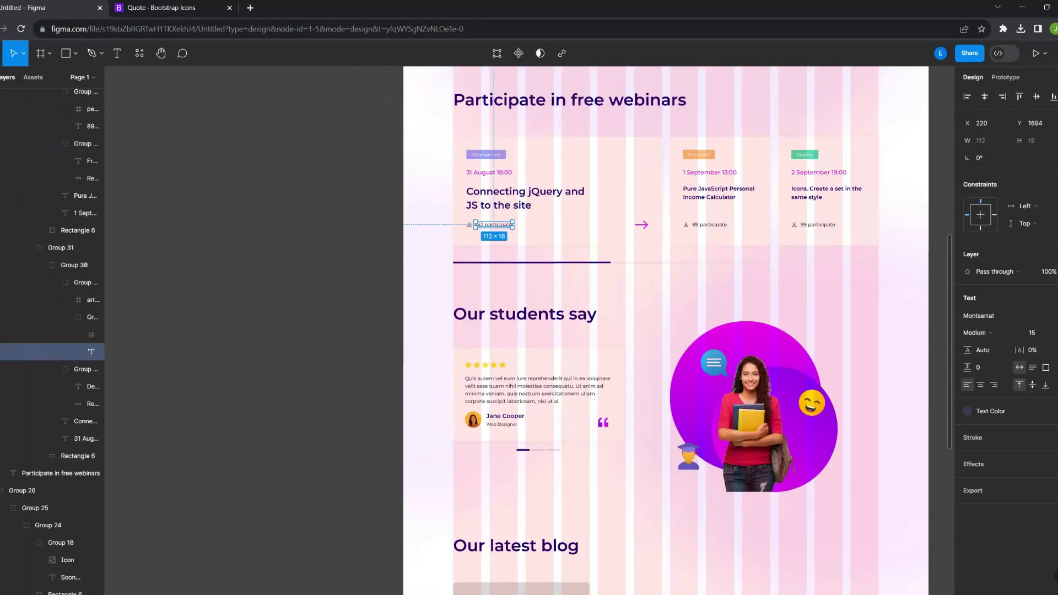
{"action": "scroll", "coordinate": [529, 331], "scroll_direction": "up", "scroll_amount": 5}
{"action": "key", "text": "ctrl+v"}
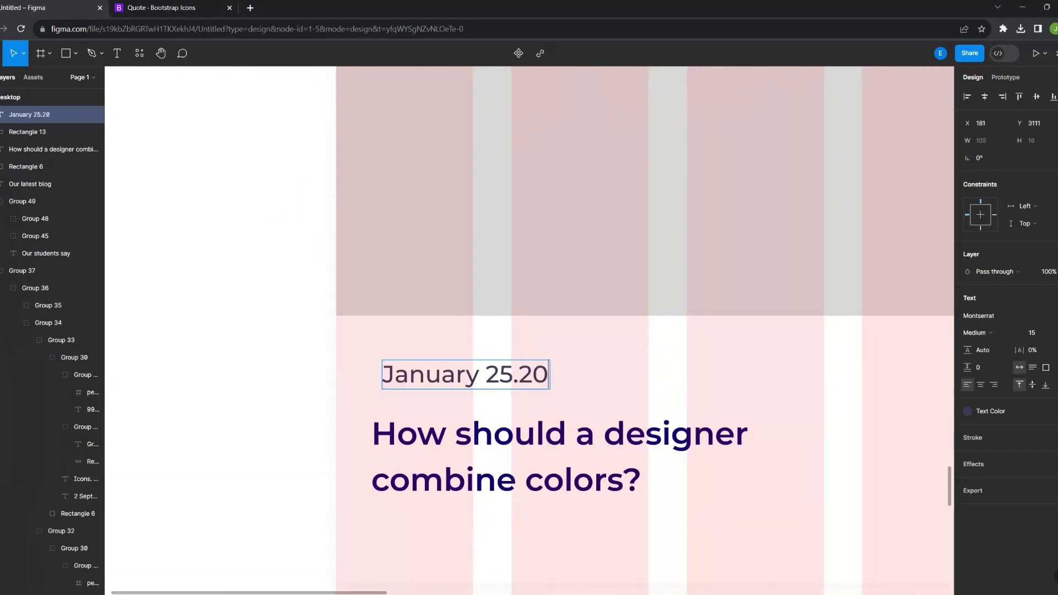
{"action": "key", "text": "Escape"}
{"action": "scroll", "coordinate": [528, 330], "scroll_direction": "down", "scroll_amount": 3}
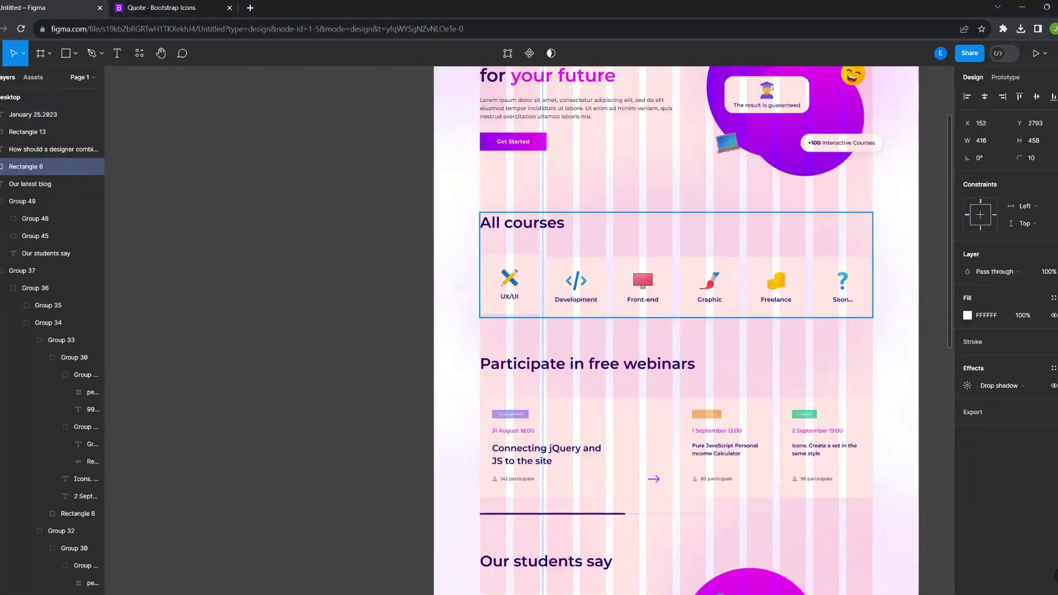
{"action": "scroll", "coordinate": [529, 330], "scroll_direction": "up", "scroll_amount": 3}
{"action": "key", "text": "ctrl+d"}
{"action": "left_click_drag", "start_coordinate": [435, 228], "coordinate": [446, 324]}
Turn the date copy into an Accent-coloured 'Read more' link under the title
{"action": "type", "text": "ad more"}
{"action": "left_click", "coordinate": [967, 411]}
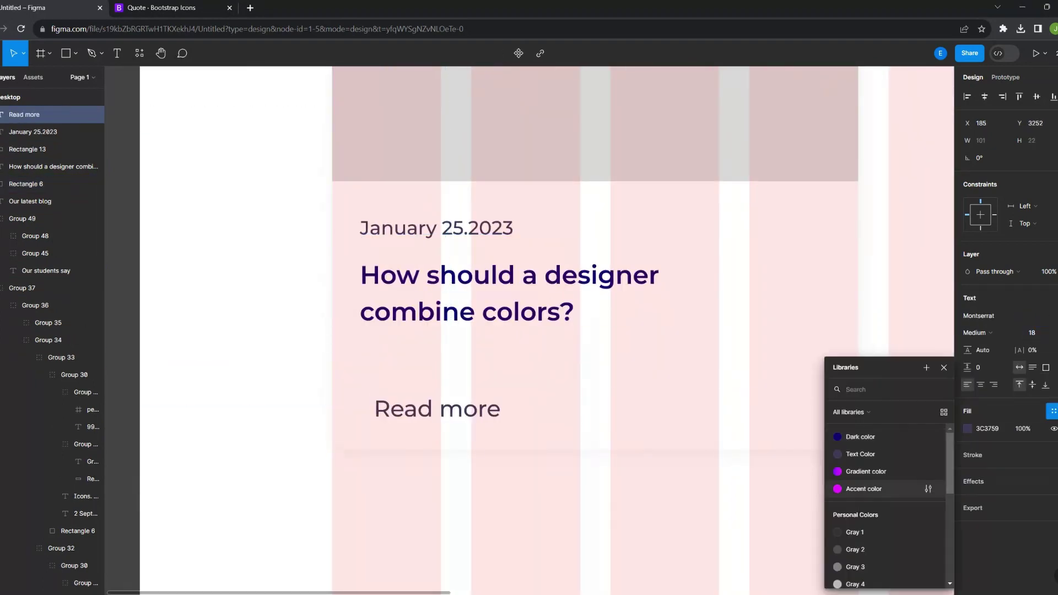
{"action": "left_click", "coordinate": [973, 487]}
{"action": "left_click_drag", "start_coordinate": [423, 408], "coordinate": [423, 370]}
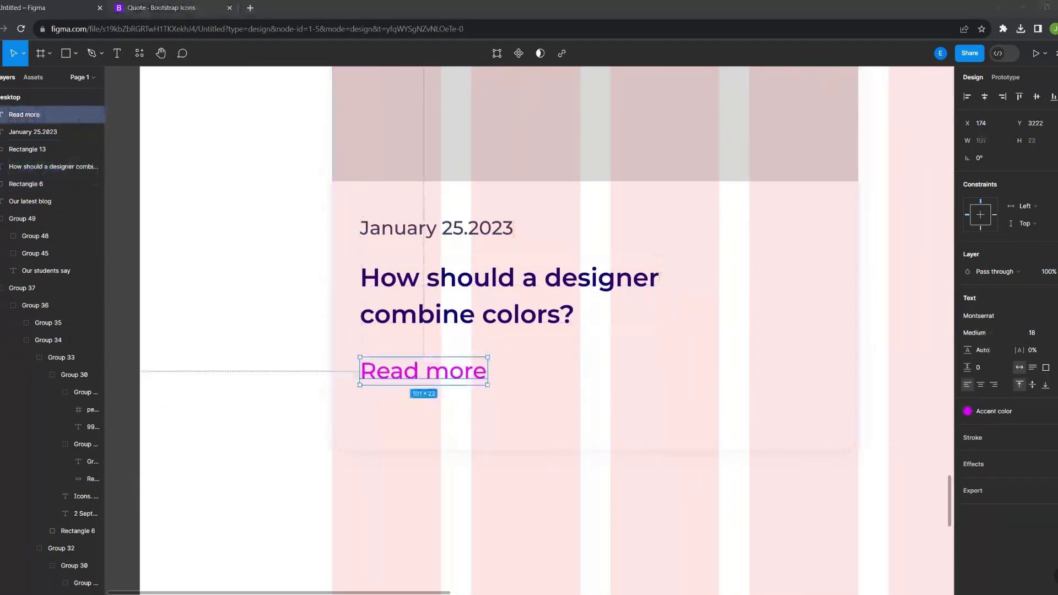
Edit the duplicated blog cards' titles, one beginning 'What graphic design trends'
{"action": "key", "text": "Tab"}
{"action": "key", "text": "Tab"}
{"action": "key", "text": "Tab"}
{"action": "key", "text": "Tab"}
{"action": "scroll", "coordinate": [586, 237], "scroll_direction": "down", "scroll_amount": 3}
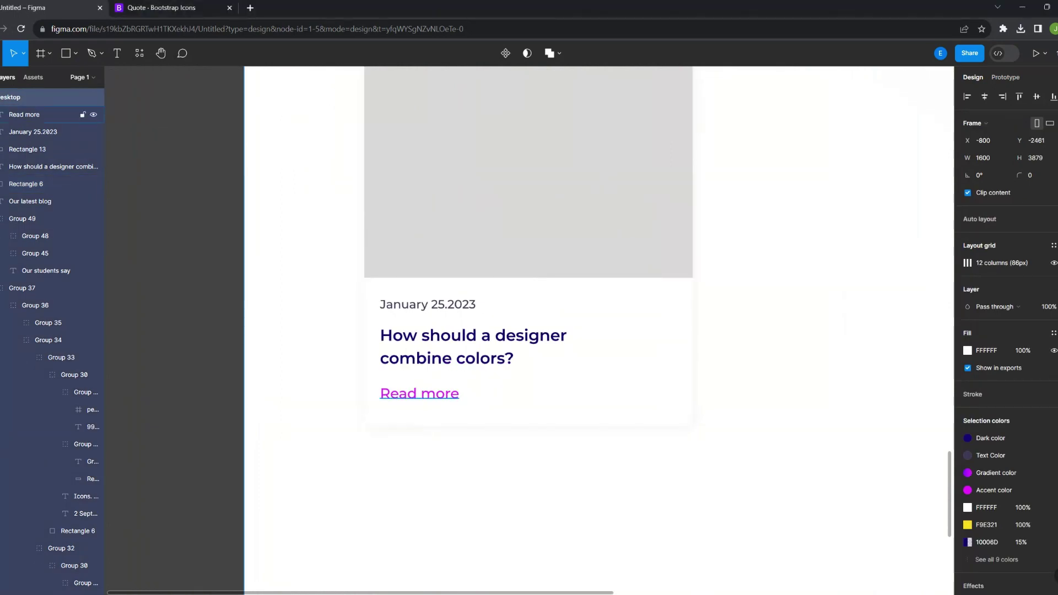
{"action": "key", "text": "Escape"}
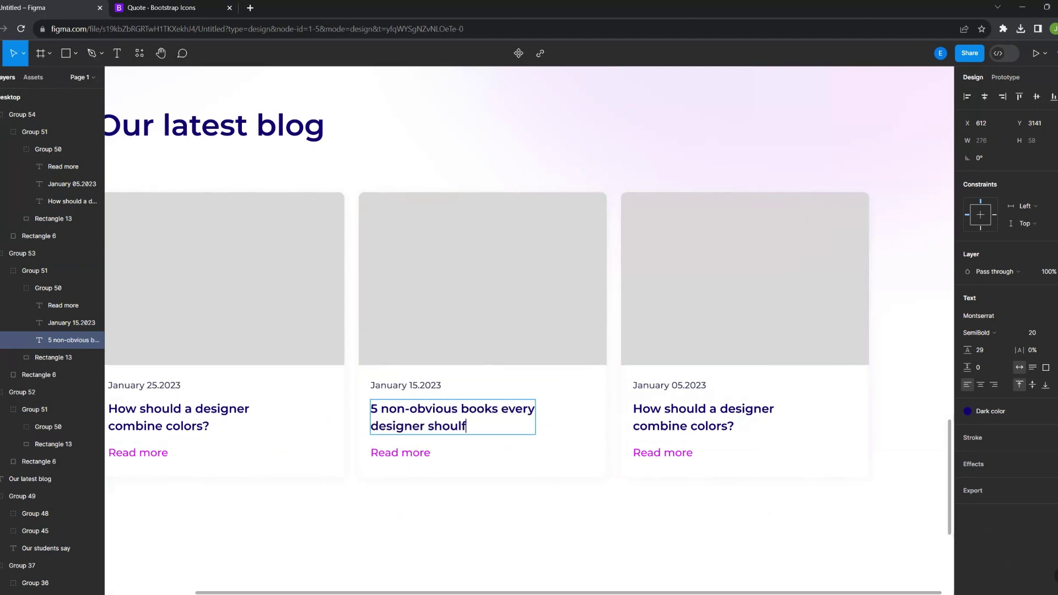
{"action": "type", "text": "What graphic design trends"}
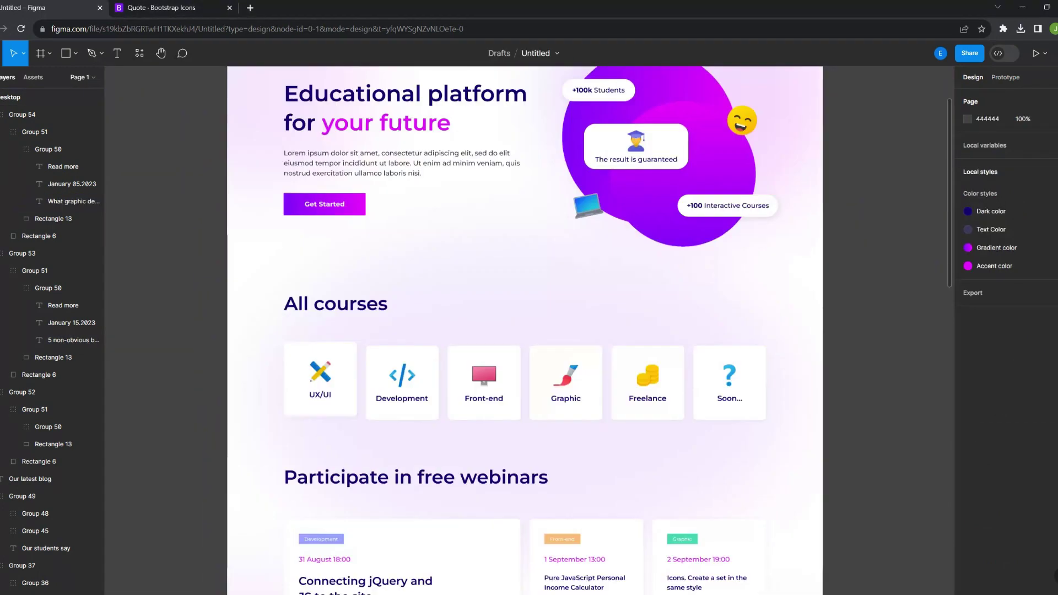
Group the blog heading, the three cards and the View All button
{"action": "scroll", "coordinate": [507, 330], "scroll_direction": "down", "scroll_amount": 5}
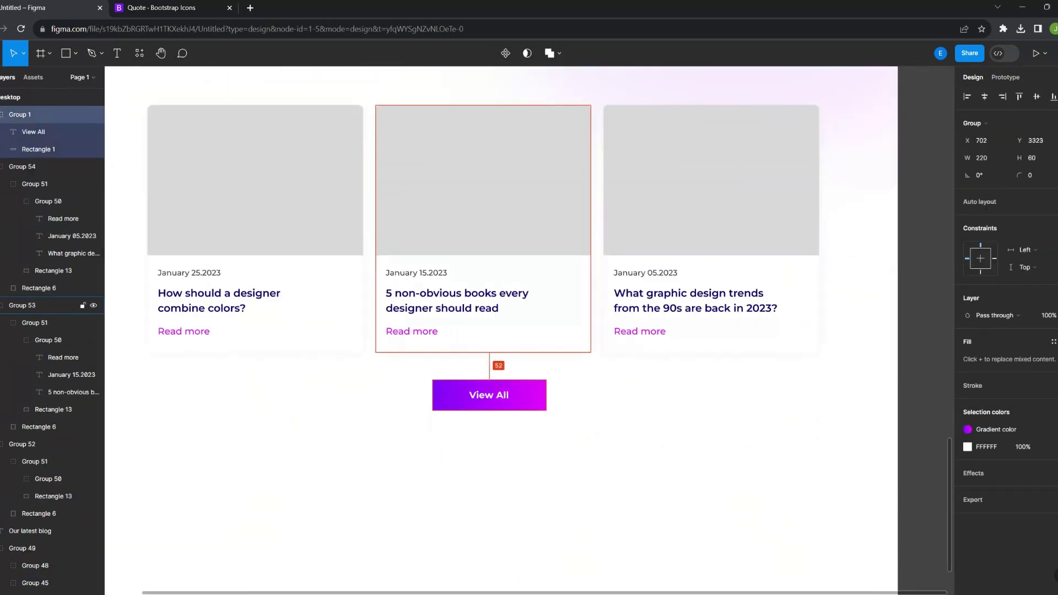
{"action": "left_click_drag", "start_coordinate": [259, 138], "coordinate": [799, 446]}
{"action": "key", "text": "ctrl+g"}
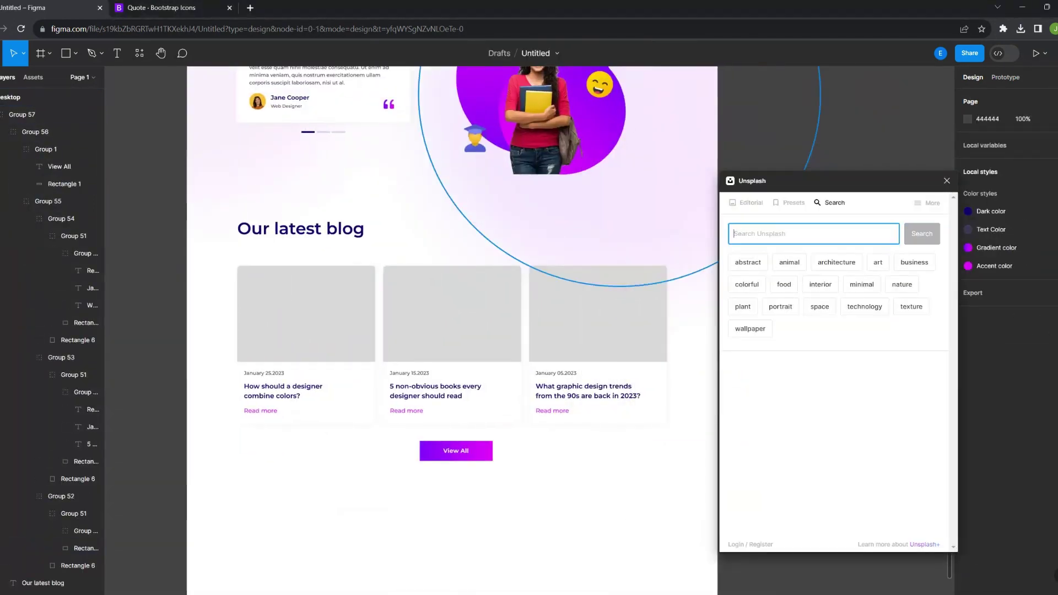
Fill the first two blog cards with Unsplash 'colorful' rainbow and 'books' bookshelf photos
{"action": "type", "text": "colorful"}
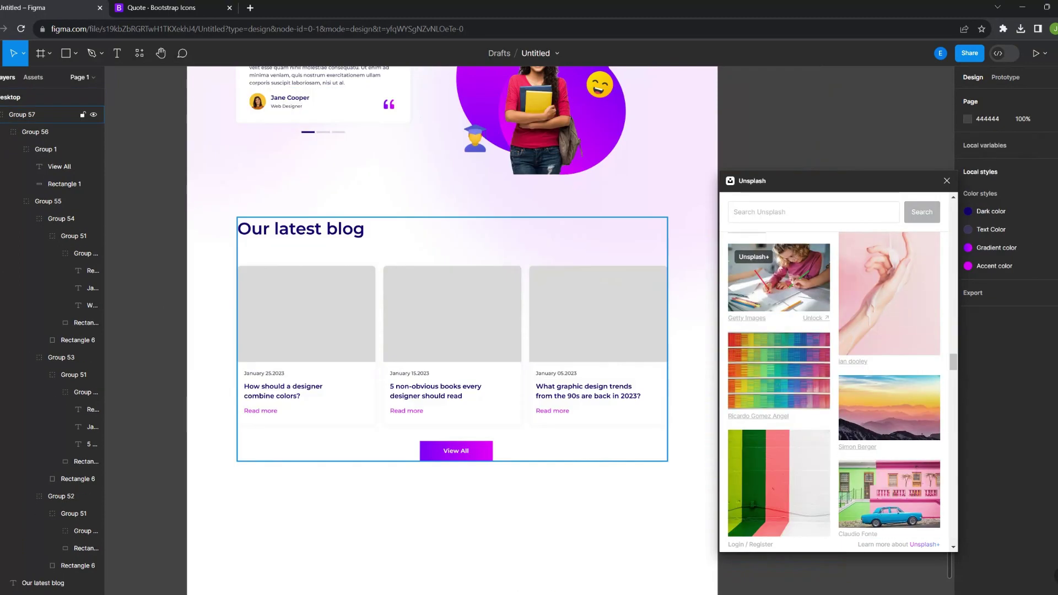
{"action": "left_click", "coordinate": [306, 314]}
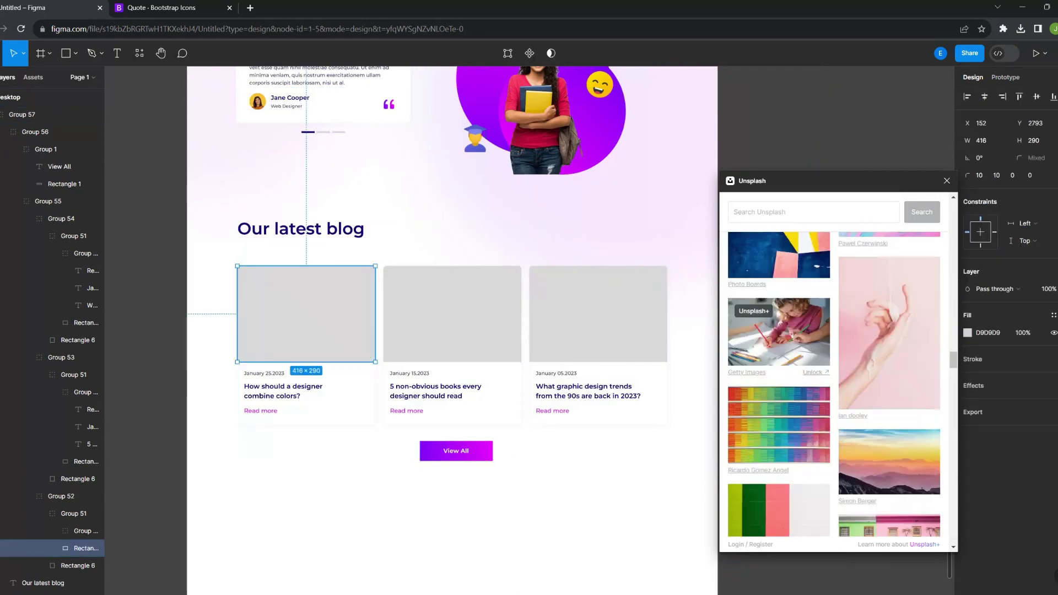
{"action": "left_click", "coordinate": [779, 424]}
{"action": "left_click", "coordinate": [452, 314]}
{"action": "type", "text": "books"}
{"action": "key", "text": "Return"}
{"action": "left_click", "coordinate": [779, 385]}
Fill the third blog card with a neon street photo from an Unsplash 'neon' search
{"action": "left_click", "coordinate": [597, 314]}
{"action": "type", "text": "neon"}
{"action": "key", "text": "Return"}
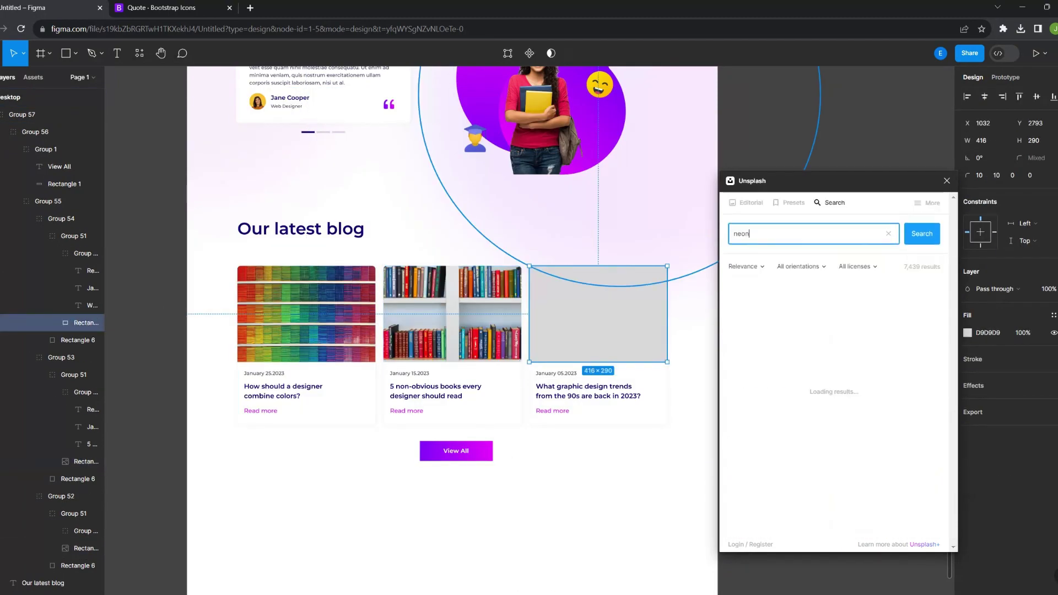
{"action": "scroll", "coordinate": [834, 386], "scroll_direction": "down", "scroll_amount": 3}
{"action": "scroll", "coordinate": [834, 385], "scroll_direction": "down", "scroll_amount": 3}
{"action": "left_click", "coordinate": [778, 507]}
{"action": "type", "text": "Contacts"}
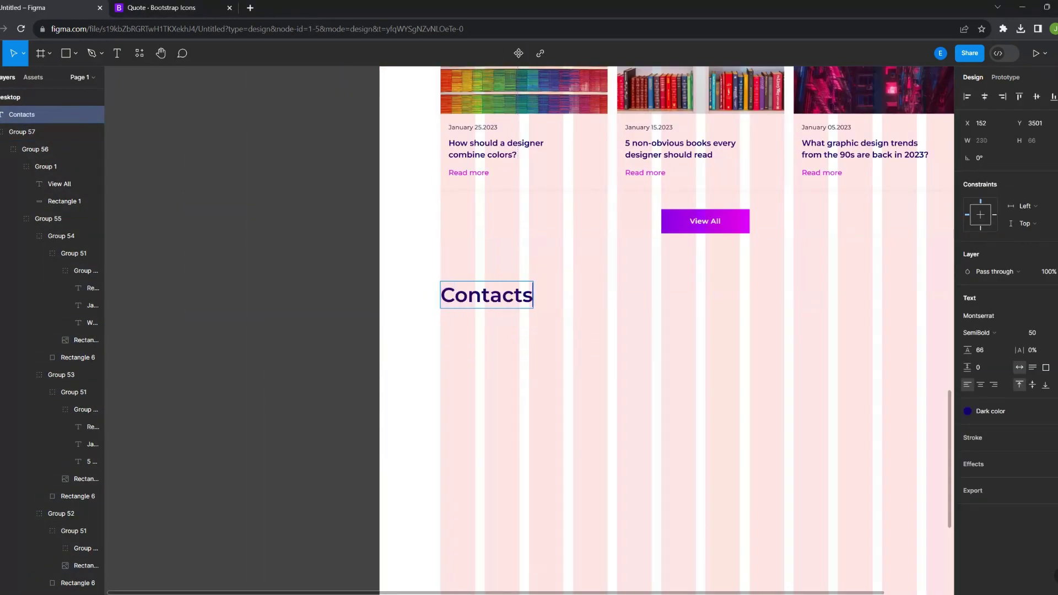
Add the Support Center subheading and place a copy to its right for Contact us
{"action": "key", "text": "Escape"}
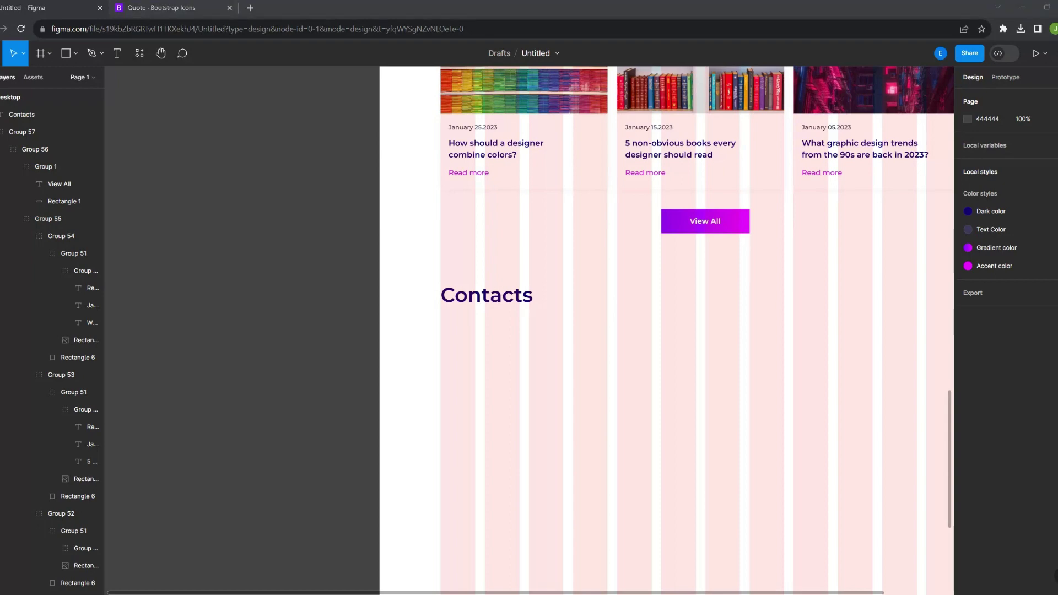
{"action": "key", "text": "ctrl+v"}
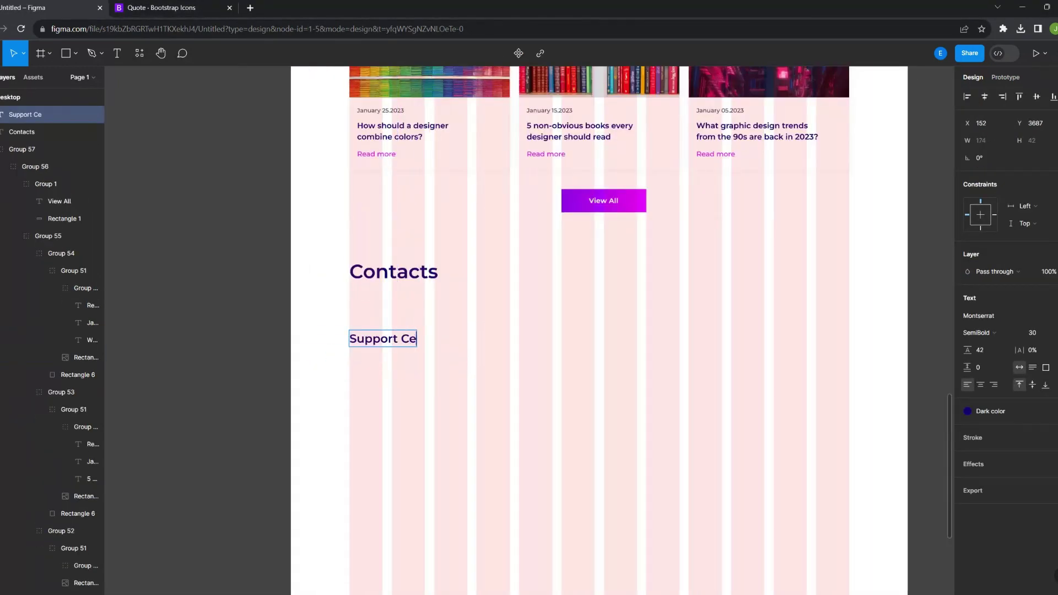
{"action": "left_click_drag", "start_coordinate": [313, 313], "coordinate": [562, 312]}
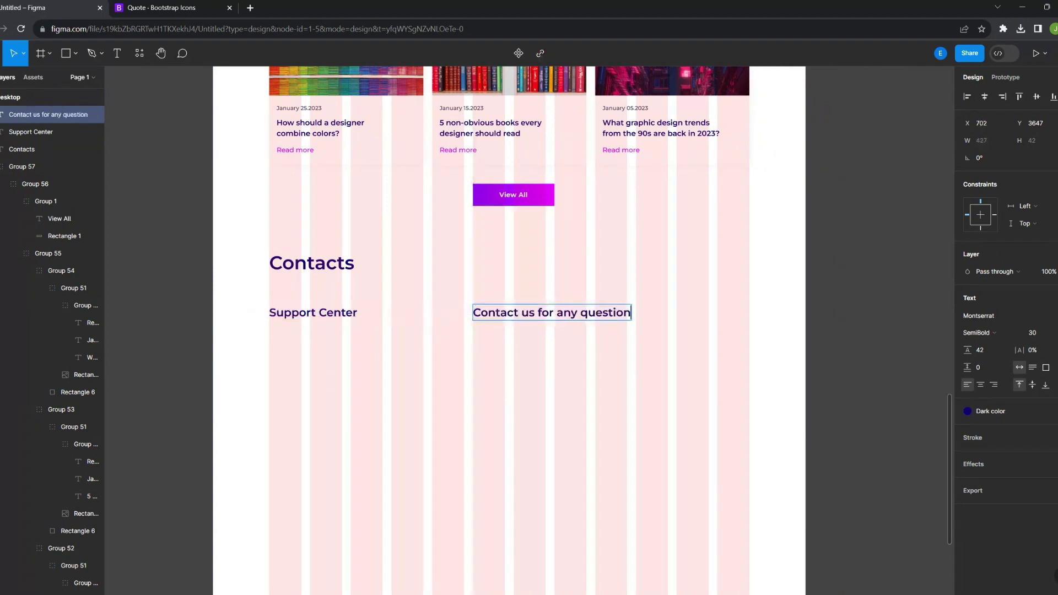
{"action": "key", "text": "Escape"}
{"action": "scroll", "coordinate": [395, 264], "scroll_direction": "up", "scroll_amount": 3}
Create the Address heading with a Content Reel sample street address, grouped together
{"action": "left_click_drag", "start_coordinate": [384, 129], "coordinate": [523, 314]}
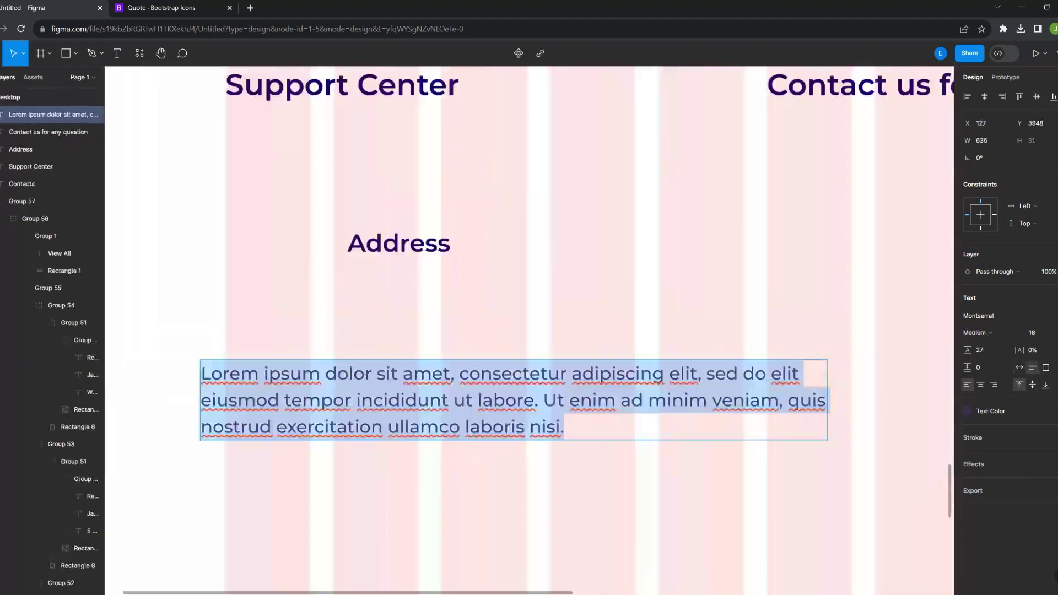
{"action": "type", "text": "dsasd"}
{"action": "left_click_drag", "start_coordinate": [223, 371], "coordinate": [352, 289]}
{"action": "right_click", "coordinate": [353, 290]}
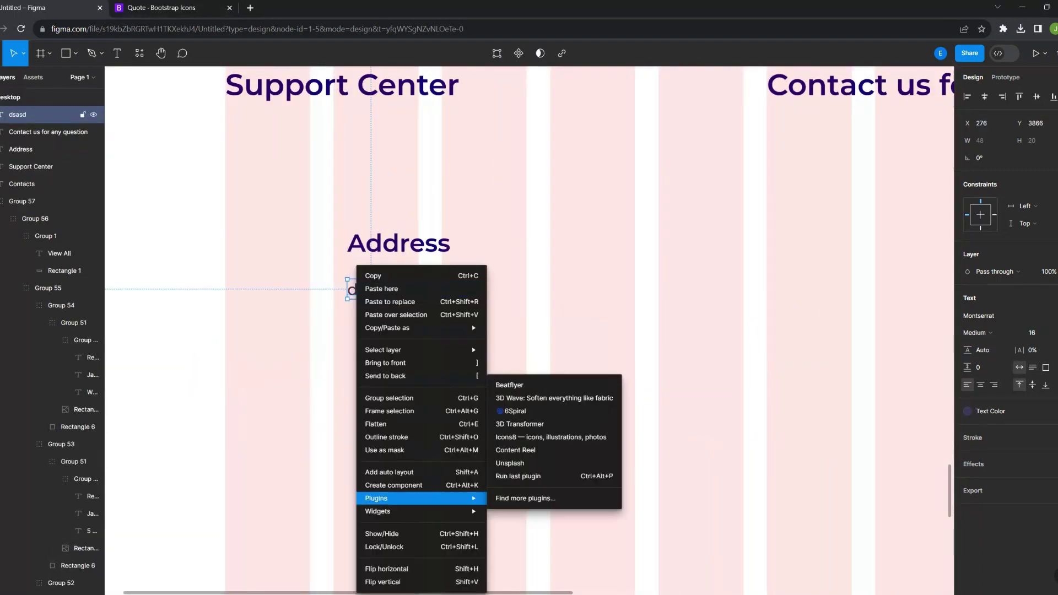
{"action": "left_click", "coordinate": [531, 448]}
{"action": "left_click", "coordinate": [815, 394]}
{"action": "key", "text": "Escape"}
{"action": "key", "text": "ctrl+g"}
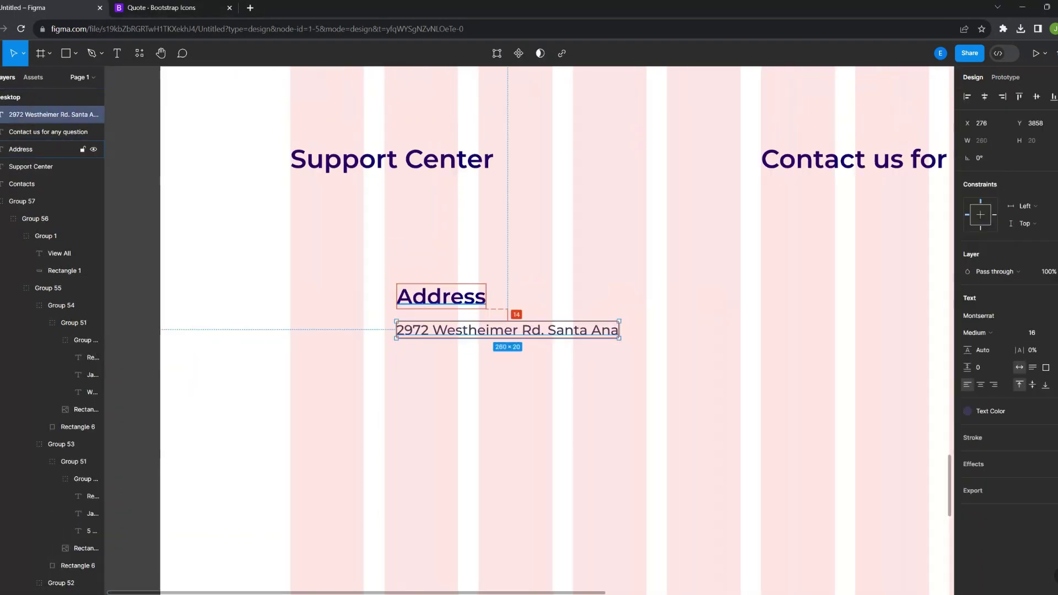
Group a pin icon with the address row and duplicate the row below
{"action": "scroll", "coordinate": [529, 331], "scroll_direction": "down", "scroll_amount": 3}
{"action": "key", "text": "ctrl+v"}
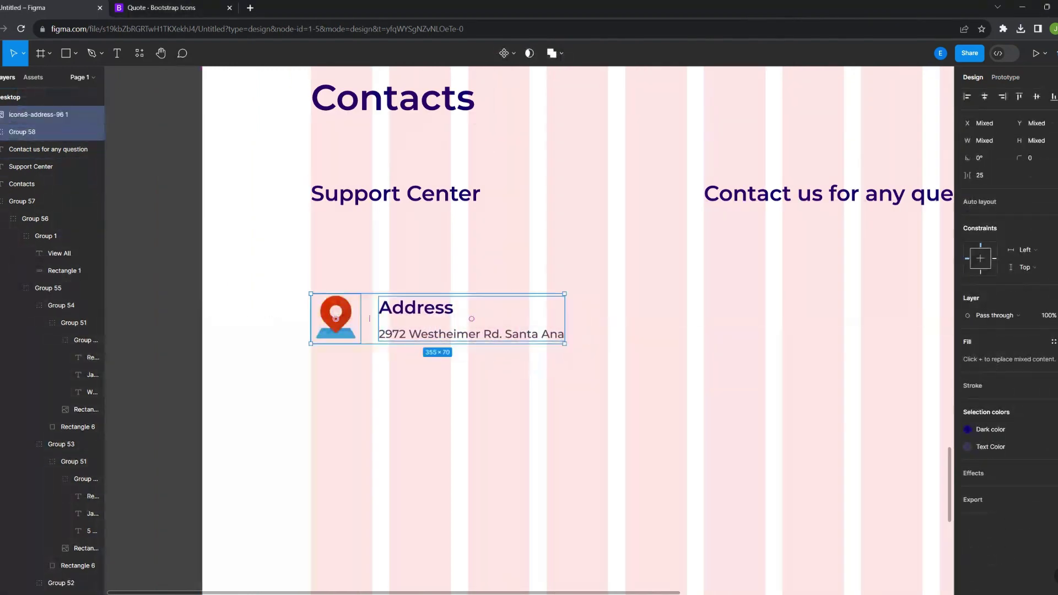
{"action": "key", "text": "ctrl+g"}
{"action": "left_click_drag", "start_coordinate": [472, 318], "coordinate": [470, 344]}
Rename the duplicated row headings to 'Phone' and 'Email'
{"action": "double_click", "coordinate": [430, 340]}
{"action": "type", "text": "Phone"}
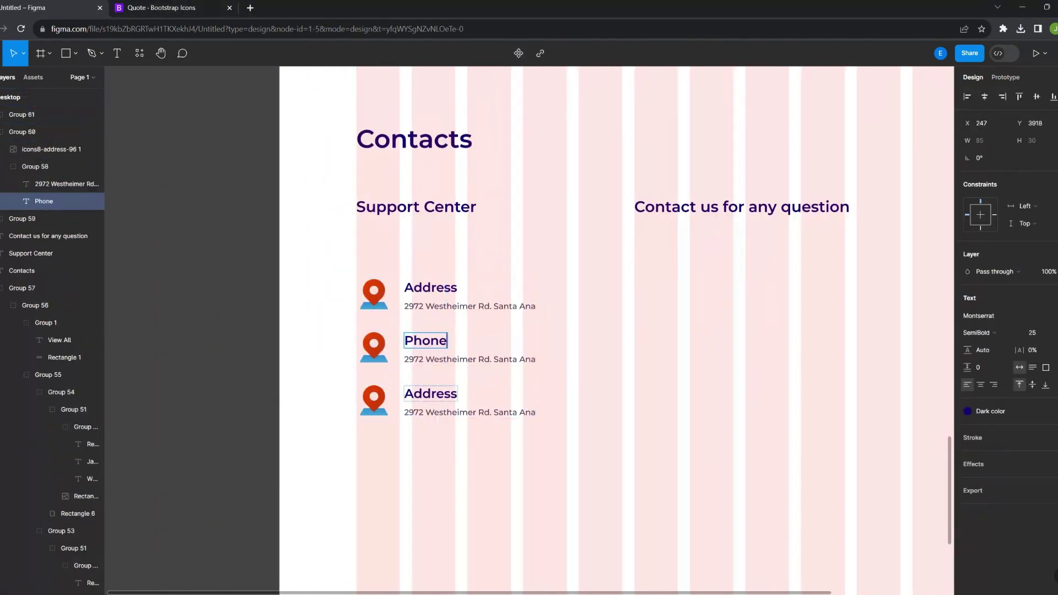
{"action": "double_click", "coordinate": [430, 394]}
{"action": "type", "text": "Email"}
{"action": "scroll", "coordinate": [468, 407], "scroll_direction": "up", "scroll_amount": 2}
{"action": "double_click", "coordinate": [485, 399]}
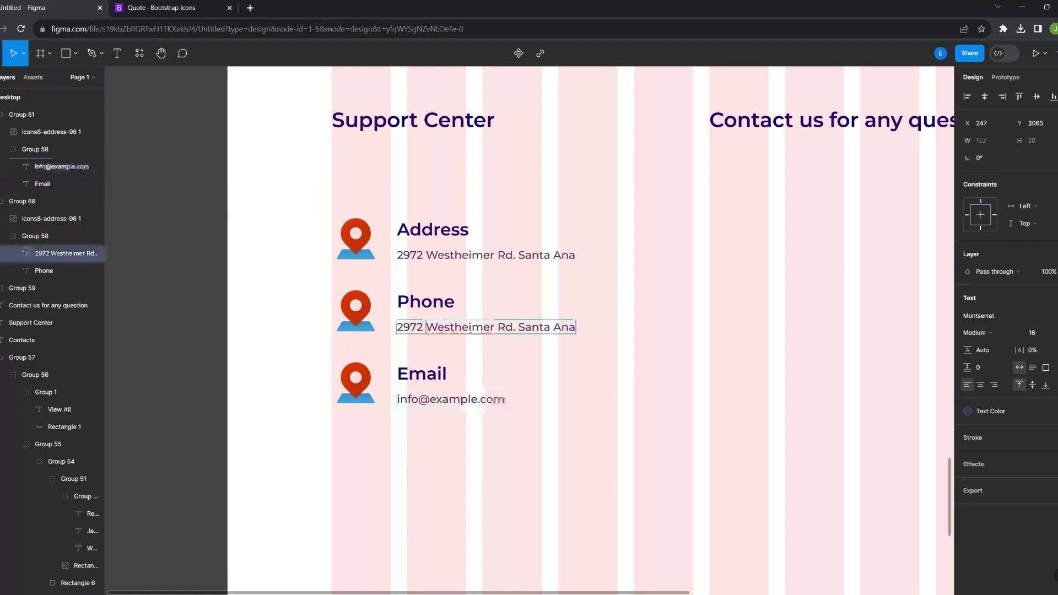
Fill the Phone row with a Content Reel sample phone number and group the three contact rows
{"action": "right_click", "coordinate": [537, 327]}
{"action": "left_click", "coordinate": [708, 449]}
{"action": "scroll", "coordinate": [848, 386], "scroll_direction": "down", "scroll_amount": 1}
{"action": "left_click", "coordinate": [810, 353]}
{"action": "left_click", "coordinate": [355, 311]}
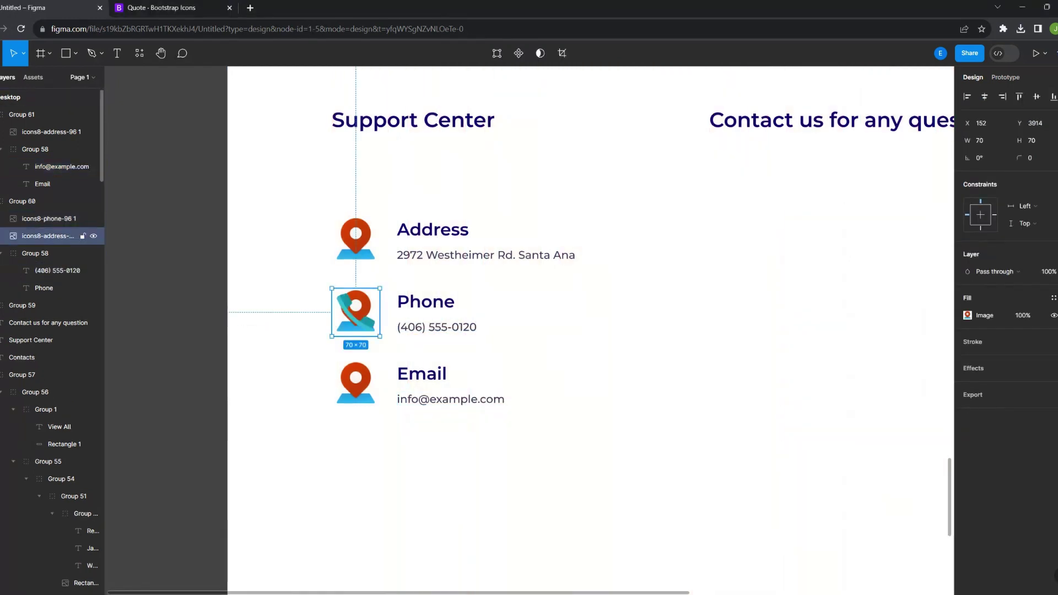
{"action": "scroll", "coordinate": [421, 364], "scroll_direction": "down", "scroll_amount": 2}
{"action": "key", "text": "ctrl+g"}
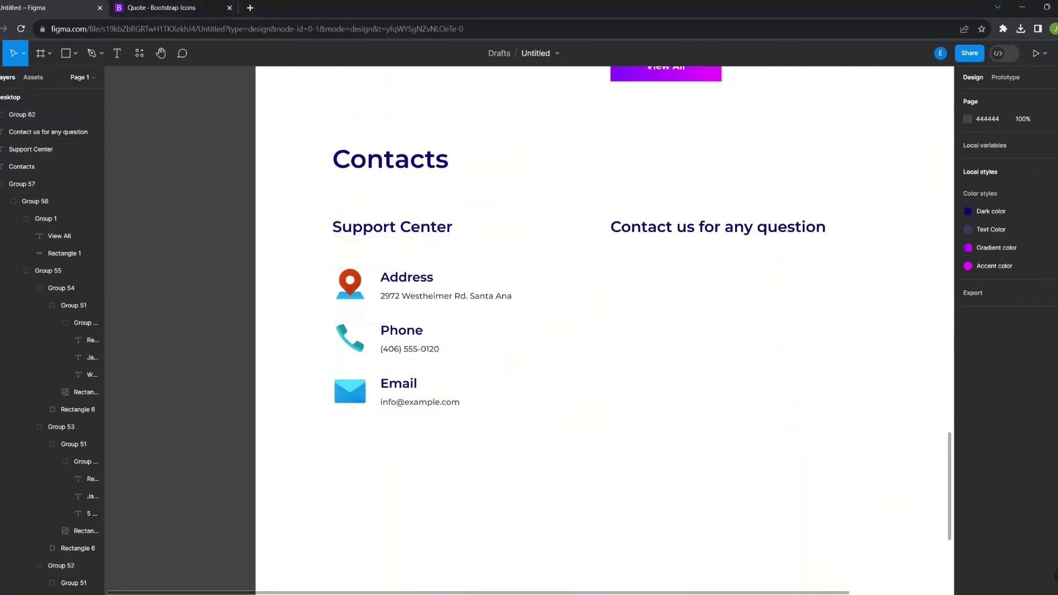
{"action": "scroll", "coordinate": [496, 331], "scroll_direction": "down", "scroll_amount": 3}
{"action": "scroll", "coordinate": [496, 330], "scroll_direction": "up", "scroll_amount": 4}
{"action": "key", "text": "shift+g"}
Draw a white, rounded, drop-shadowed input field box below the Contact us heading
{"action": "key", "text": "r"}
{"action": "left_click_drag", "start_coordinate": [405, 249], "coordinate": [526, 285]}
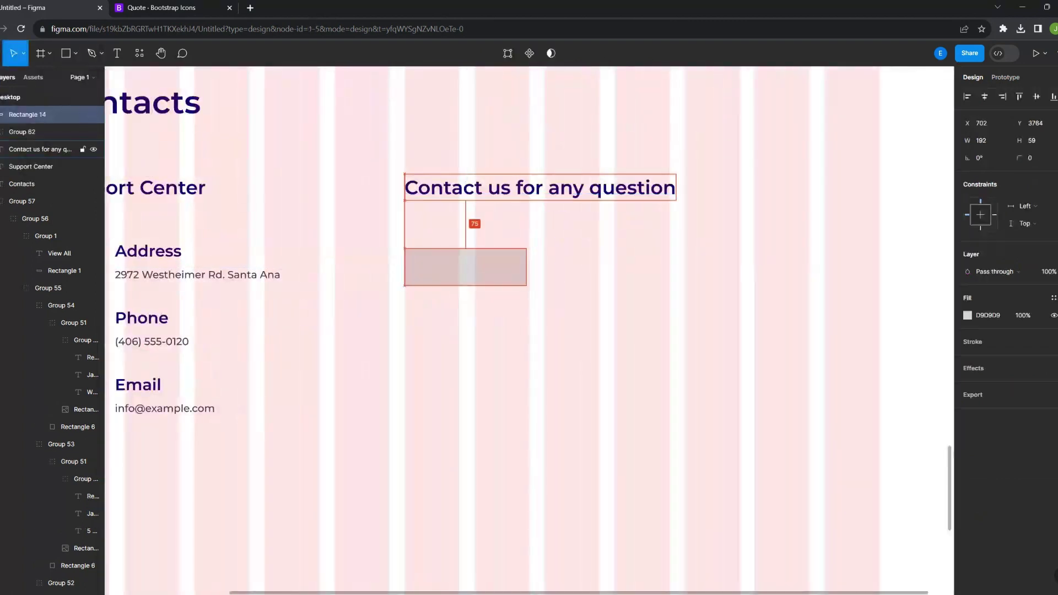
{"action": "left_click", "coordinate": [985, 141]}
{"action": "type", "text": "361"}
{"action": "key", "text": "Tab"}
{"action": "type", "text": "5"}
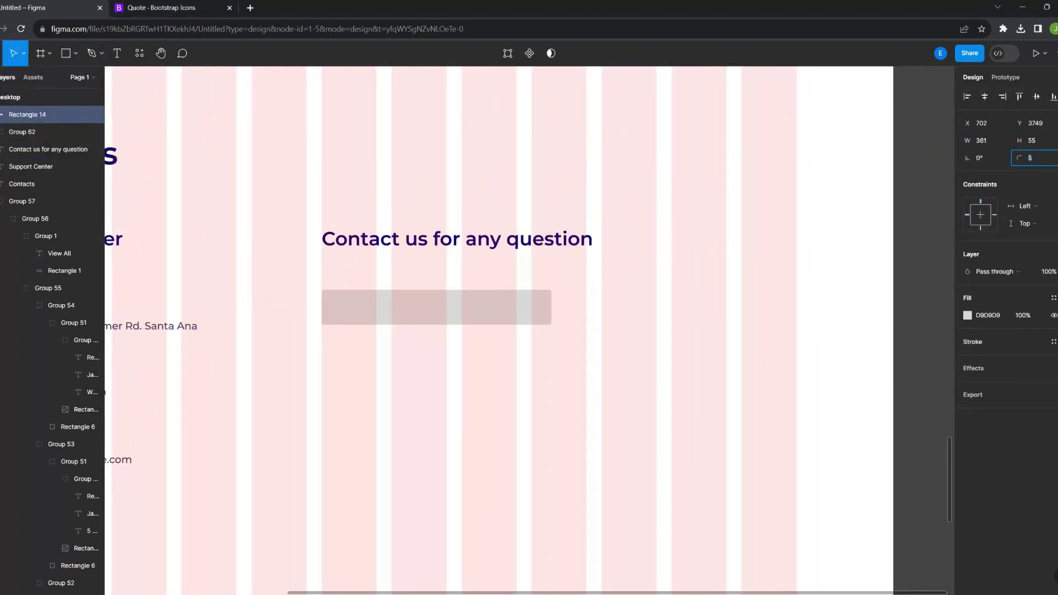
{"action": "key", "text": "Return"}
{"action": "key", "text": "shift+g"}
{"action": "type", "text": "10"}
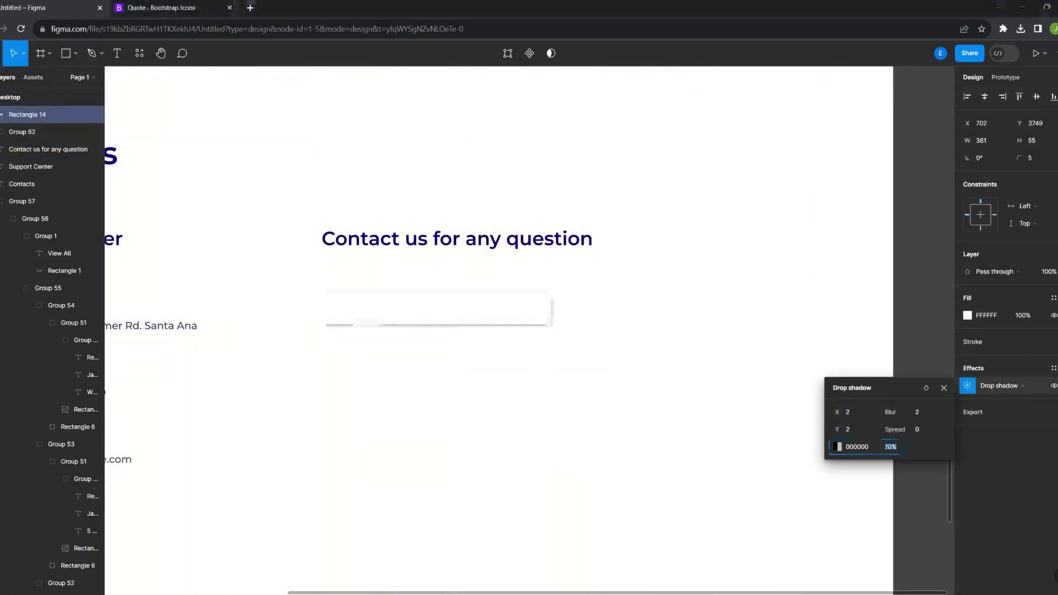
{"action": "key", "text": "Escape"}
{"action": "key", "text": "shift+g"}
Add the 'Name' placeholder text inside the input field
{"action": "scroll", "coordinate": [352, 313], "scroll_direction": "up", "scroll_amount": 3}
{"action": "type", "text": "Name"}
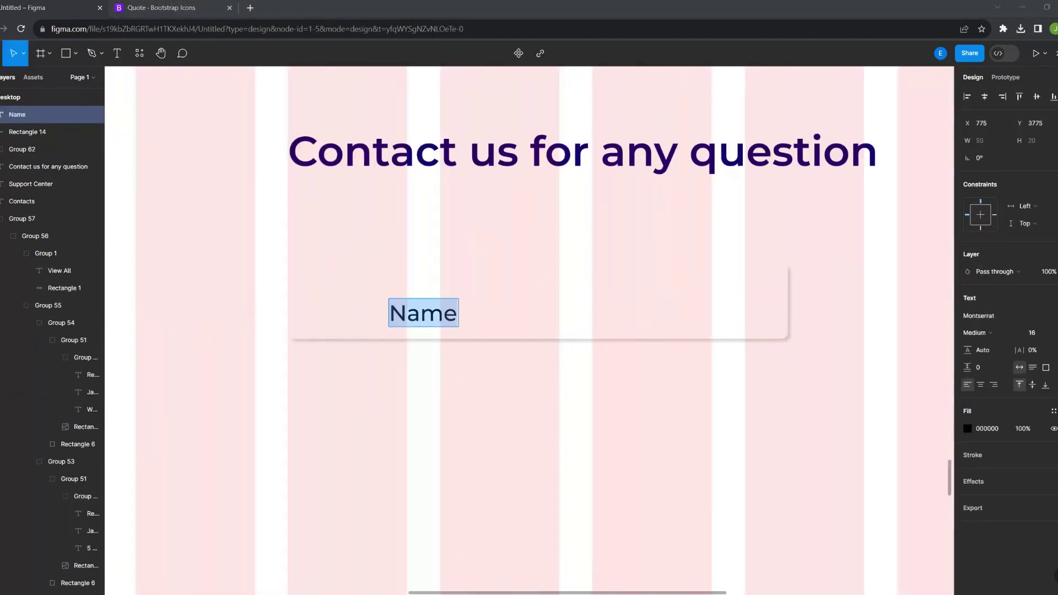
{"action": "key", "text": "Escape"}
{"action": "scroll", "coordinate": [278, 288], "scroll_direction": "up", "scroll_amount": 2}
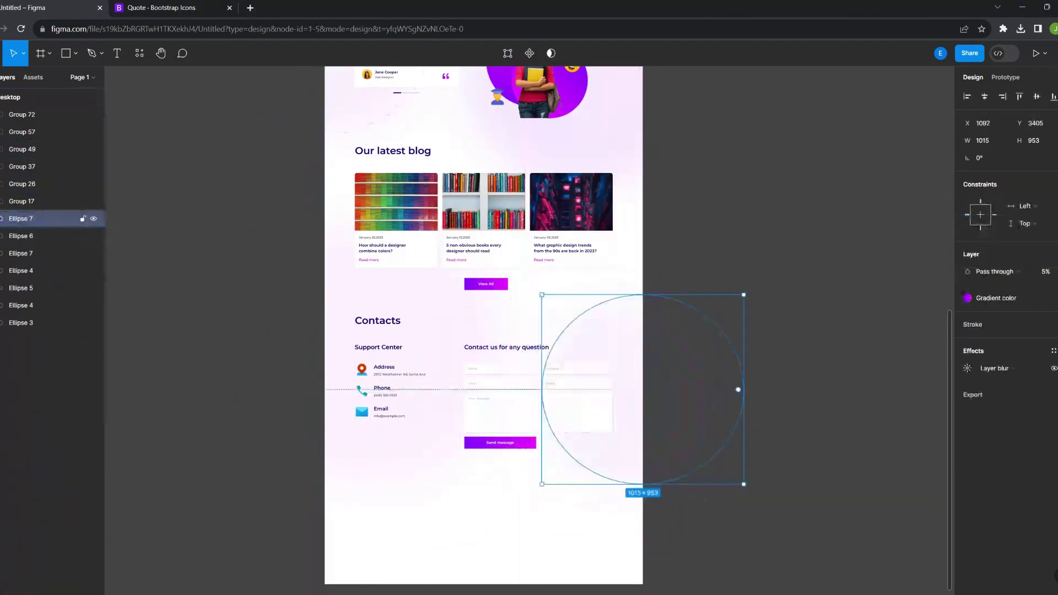
Draw a full-width dark navy footer rectangle below the contacts section
{"action": "left_click", "coordinate": [75, 53]}
{"action": "left_click", "coordinate": [48, 78]}
{"action": "left_click_drag", "start_coordinate": [282, 354], "coordinate": [713, 414]}
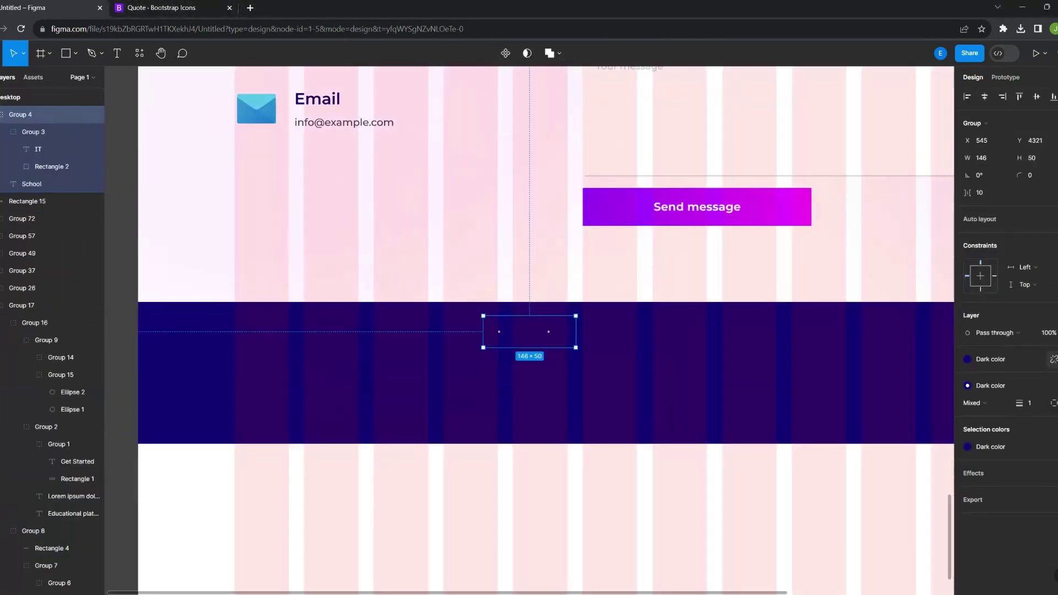
Move the IT School logo to the footer's left and search Bootstrap Icons for 'fa'
{"action": "left_click_drag", "start_coordinate": [530, 331], "coordinate": [279, 350]}
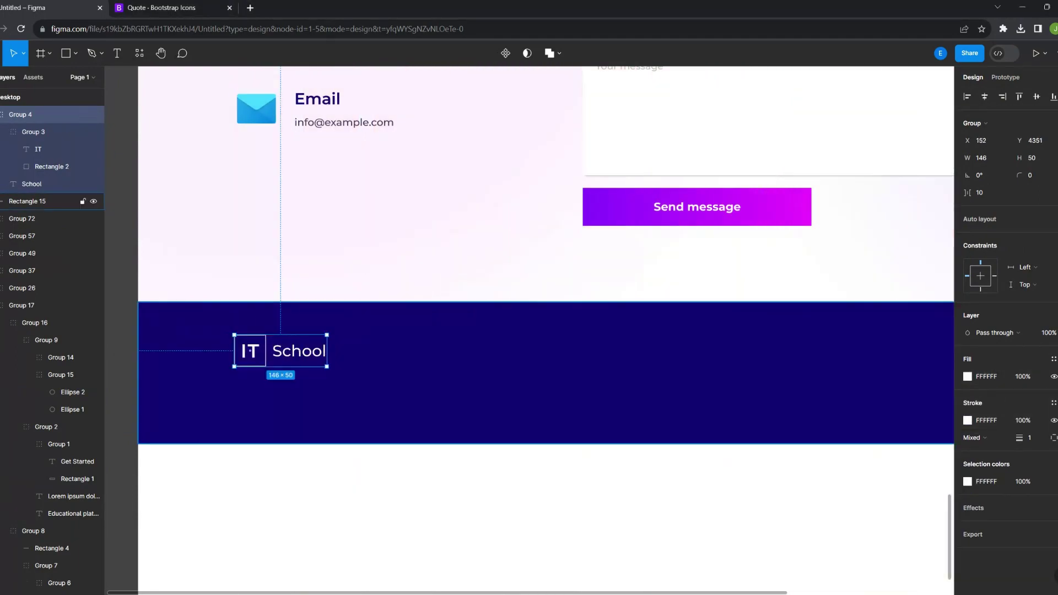
{"action": "left_click", "coordinate": [170, 8]}
{"action": "type", "text": "fa"}
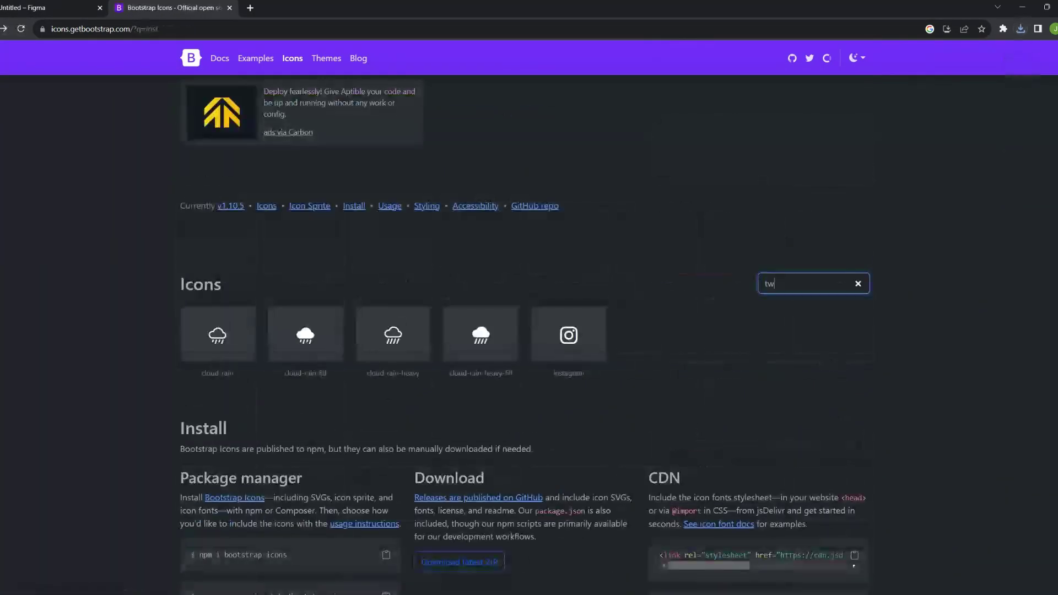